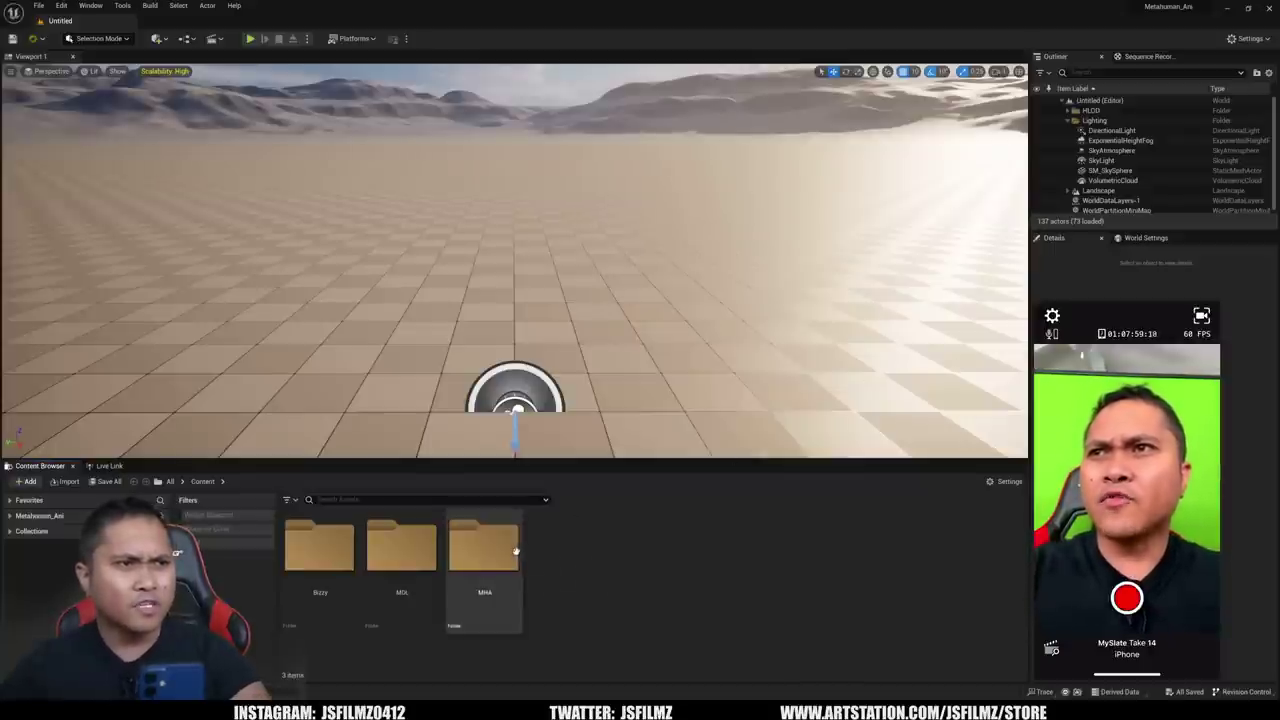
Create a new Content Browser folder named mhatwo.
right_click(603, 589)
click(651, 253)
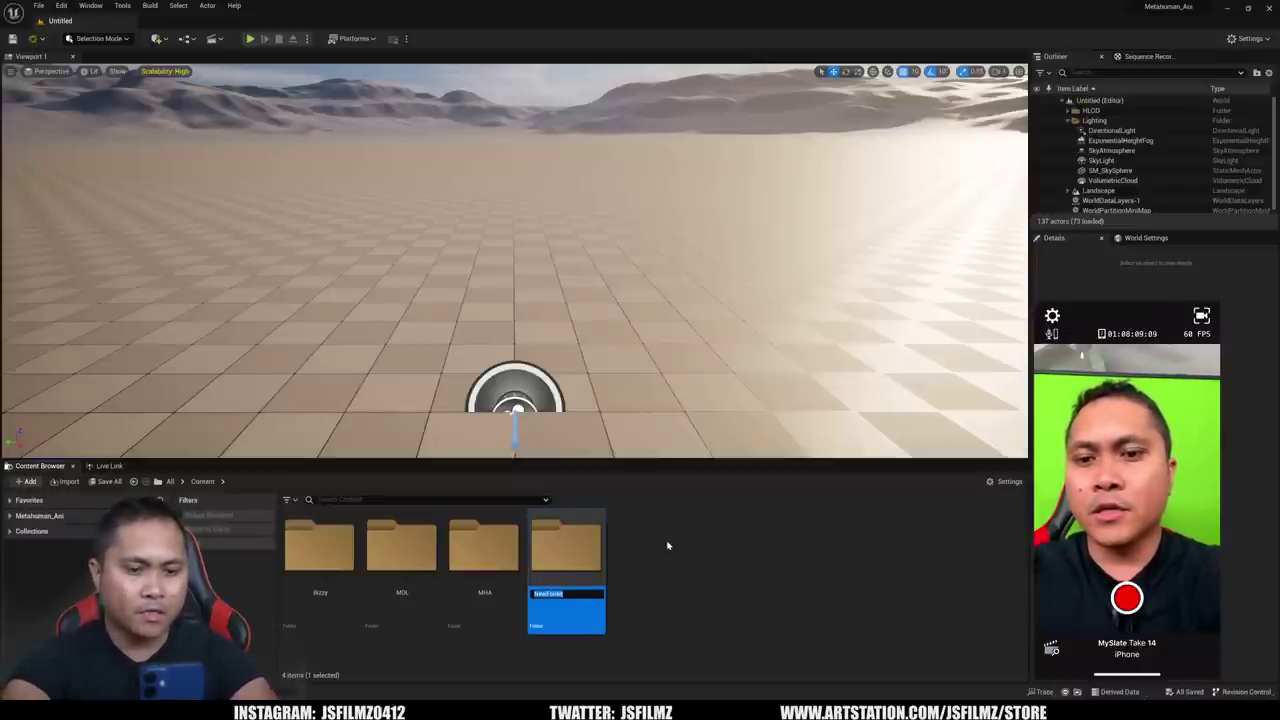
text(mhwo)
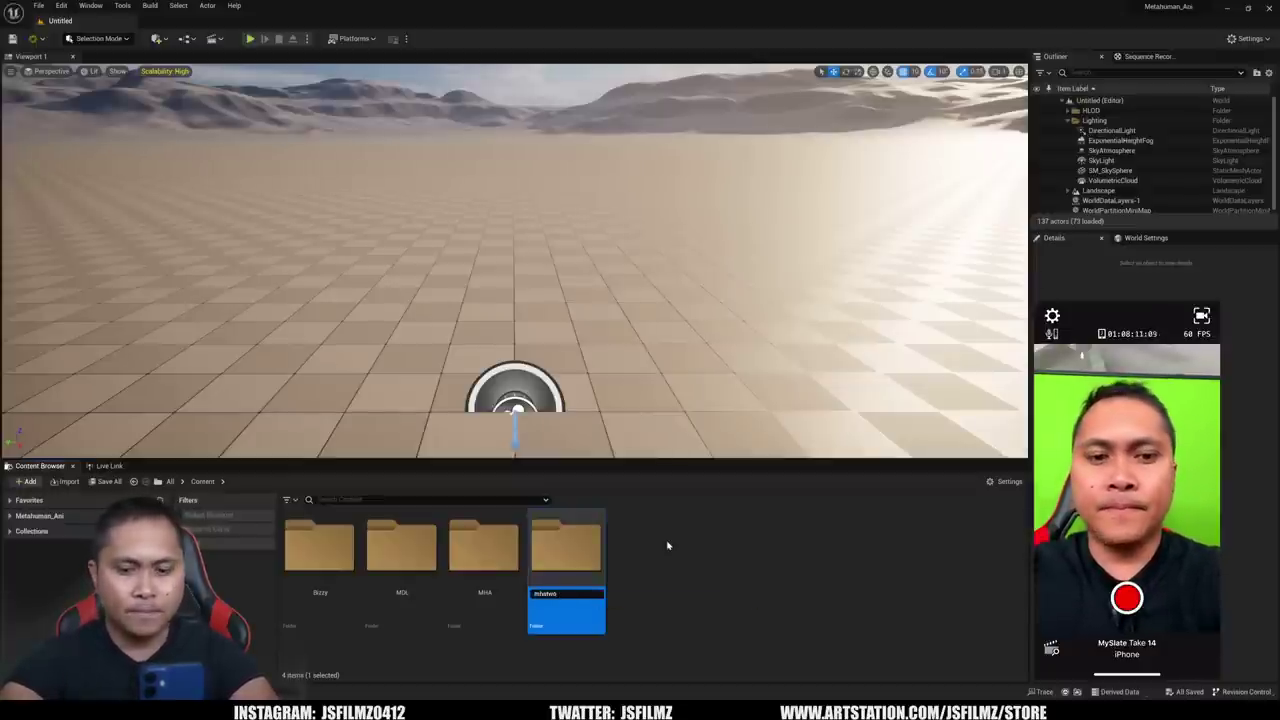
key(Return)
key(Return)
Create a new MetaHuman Animator Capture Source asset named iphone12m.
right_click(344, 582)
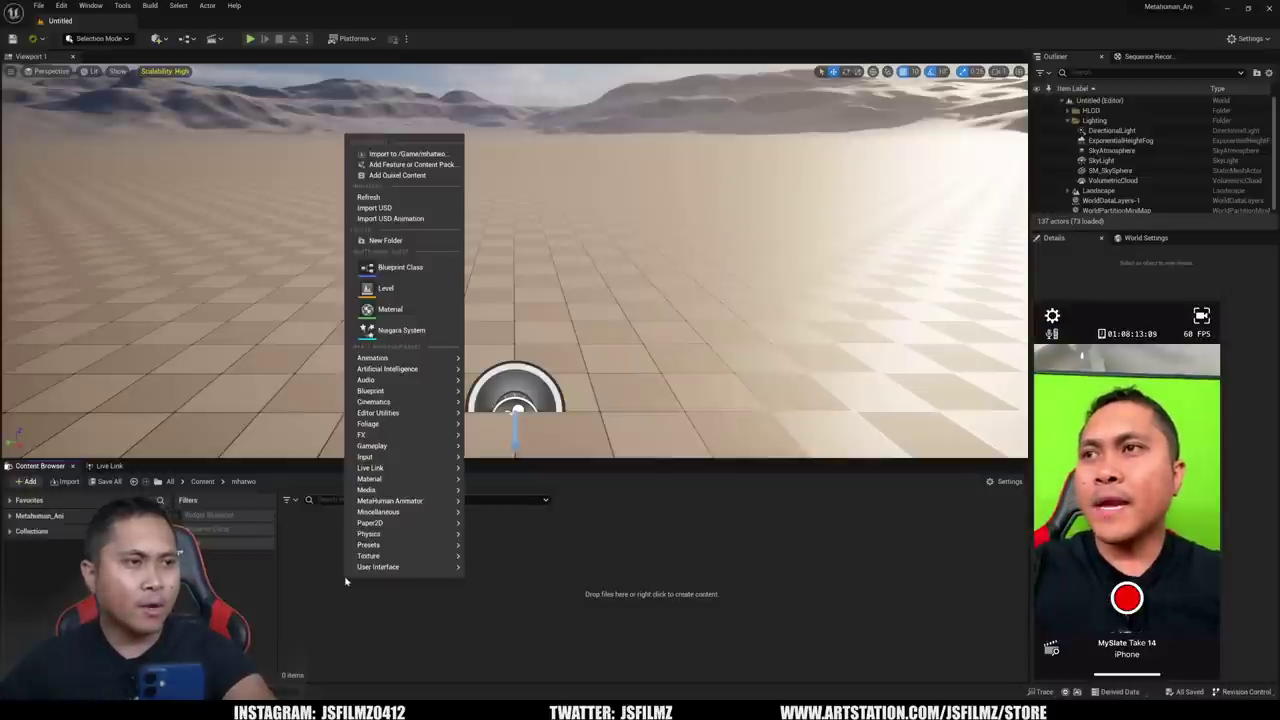
mouse_move(401, 505)
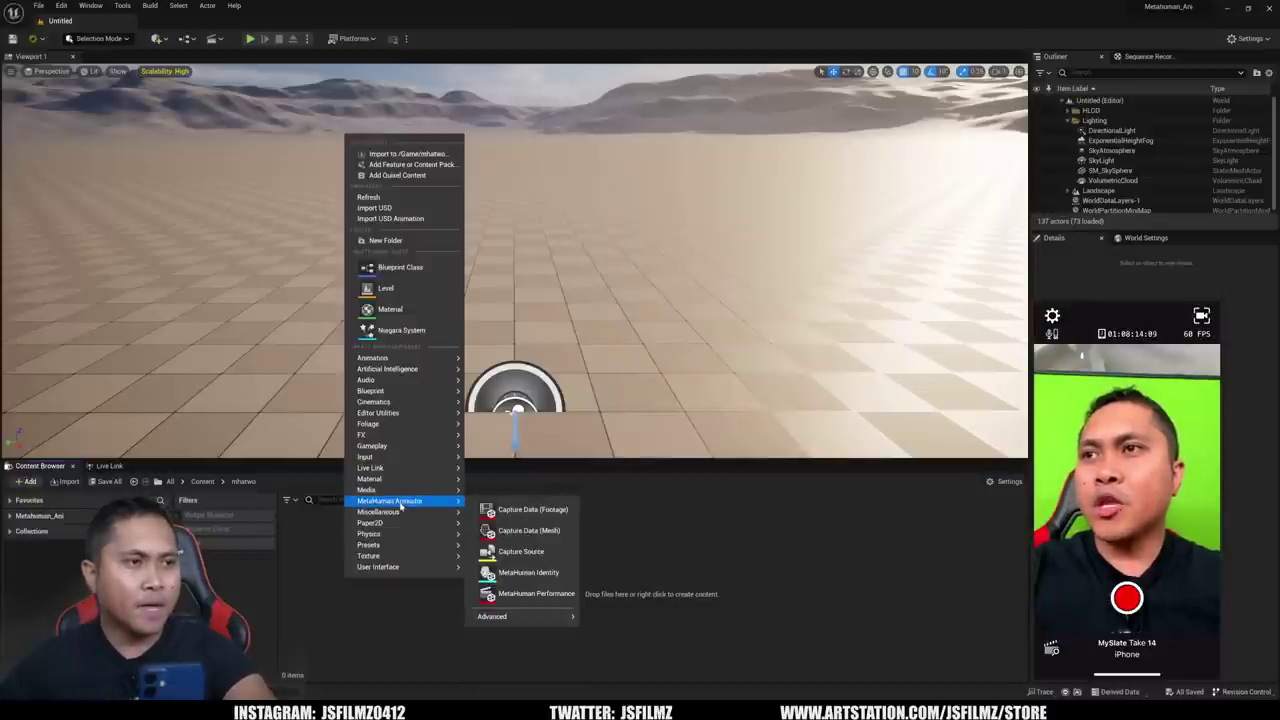
click(541, 552)
text(i)
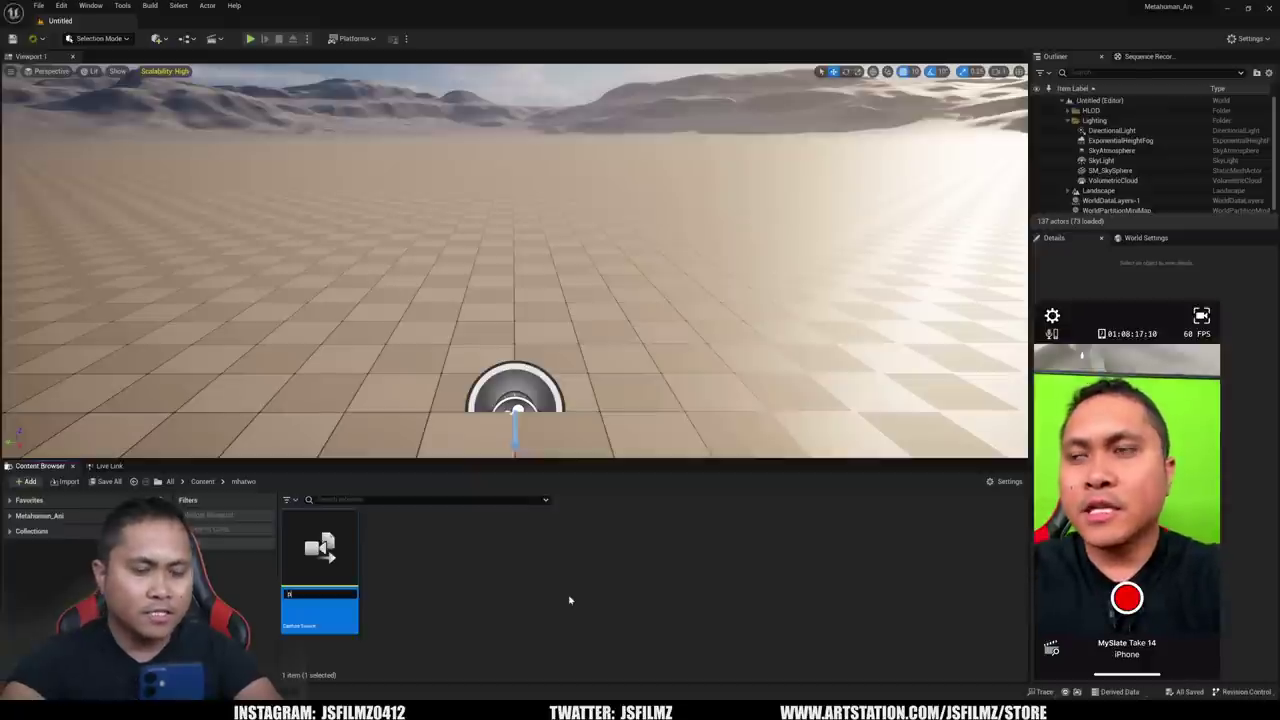
text(phone12mini)
key(Return)
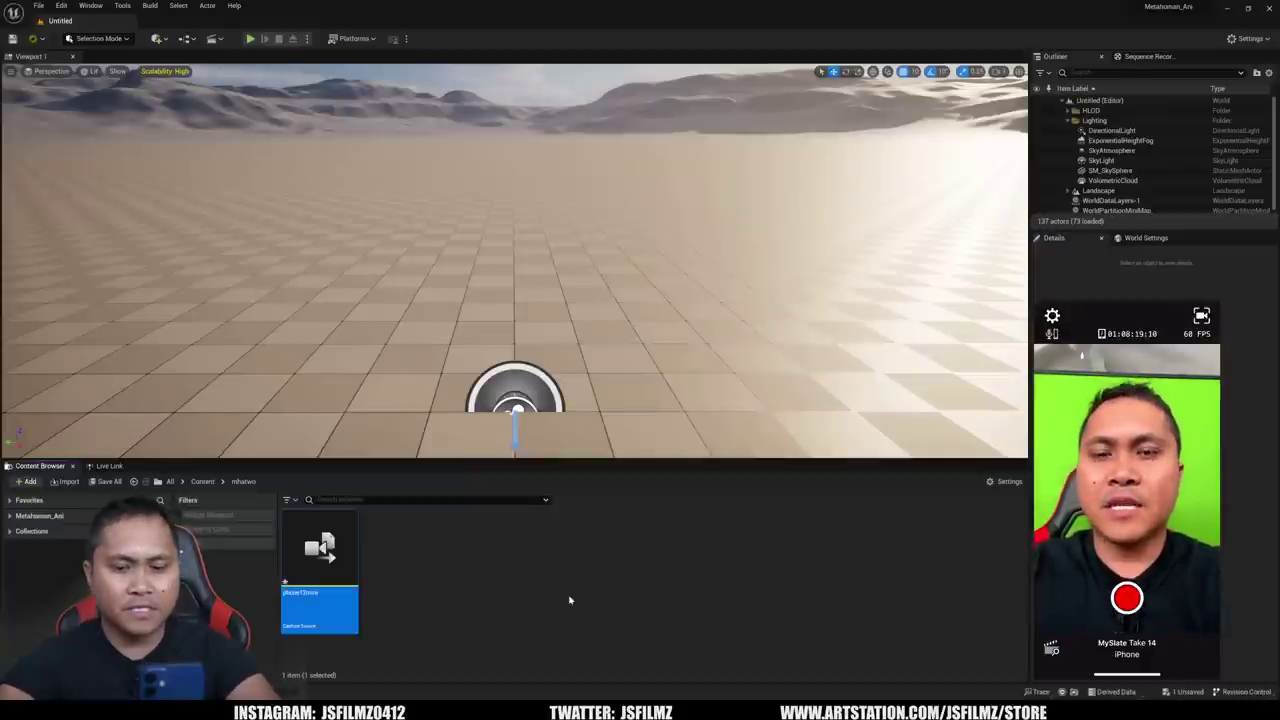
Set the capture source to LiveLinkFace Connection at device address 192.168.1.16 and save it.
double_click(325, 595)
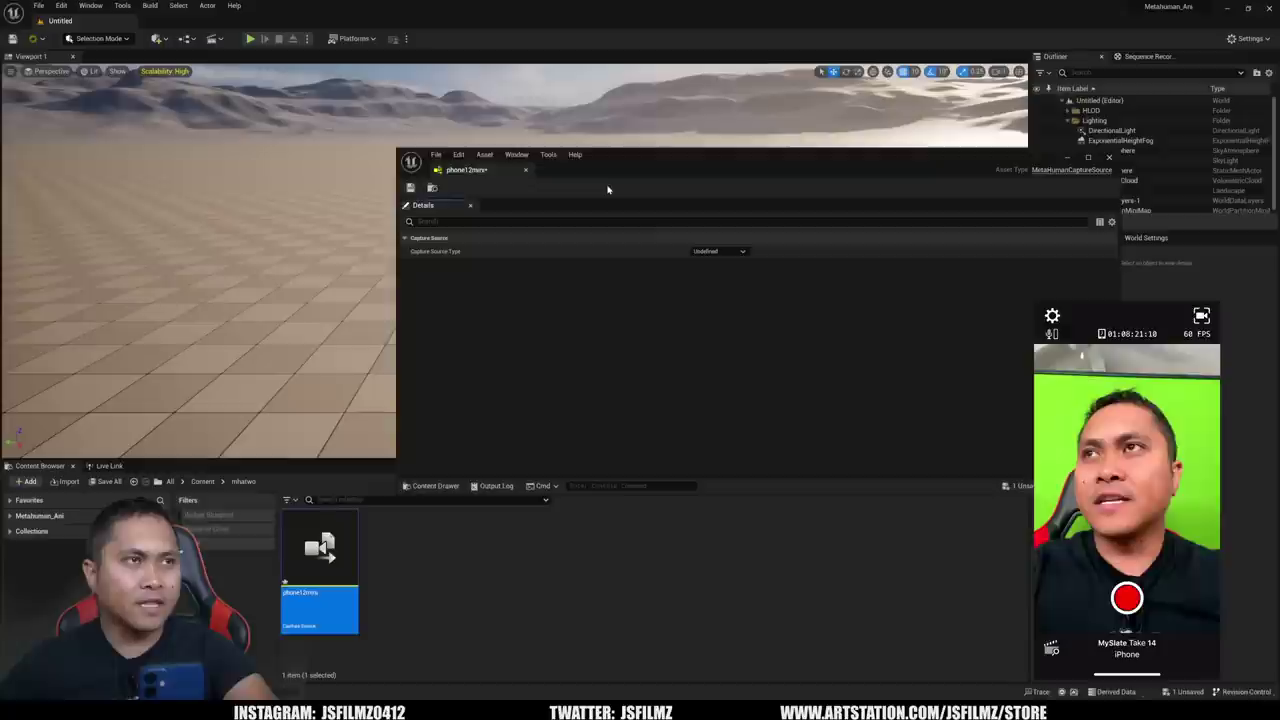
click(730, 251)
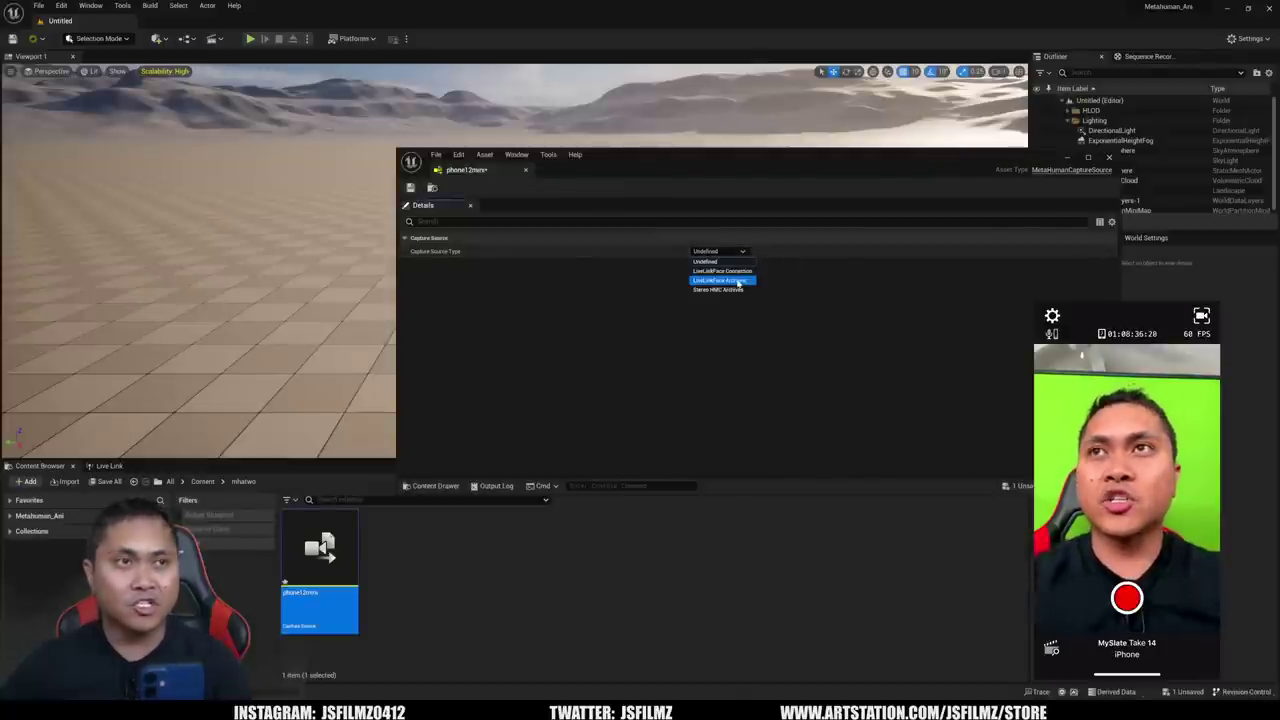
click(739, 271)
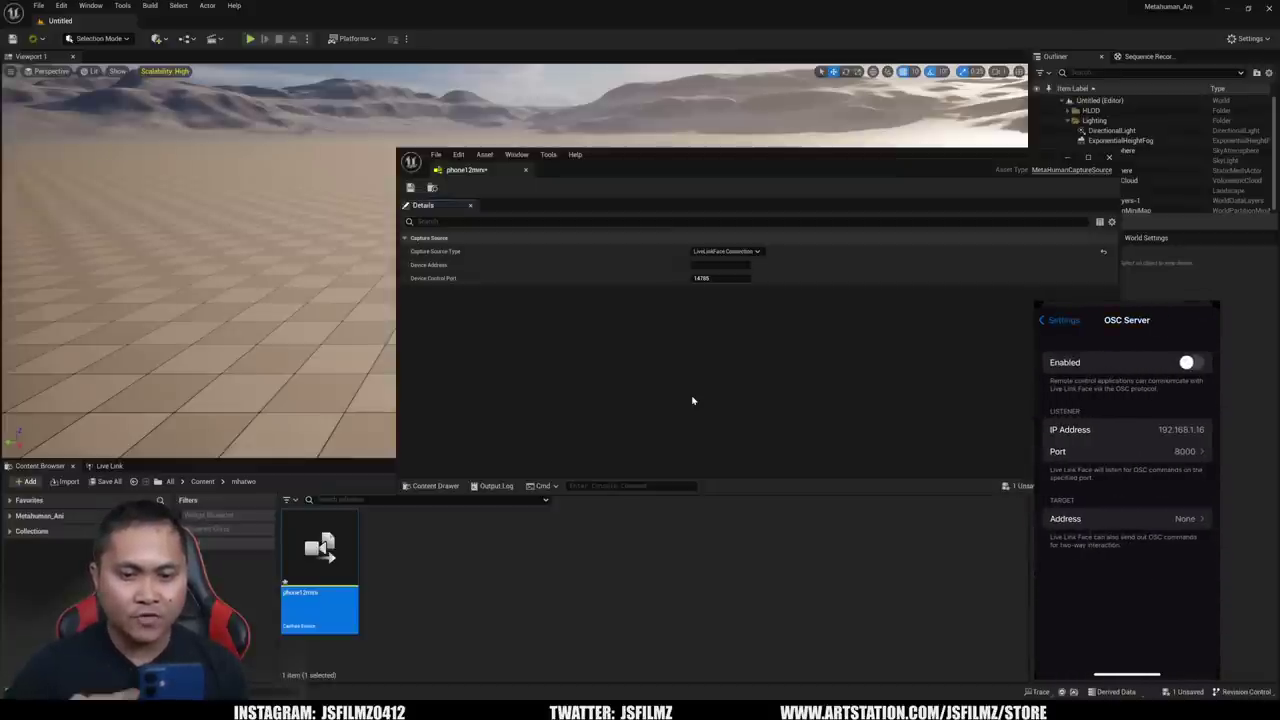
click(720, 264)
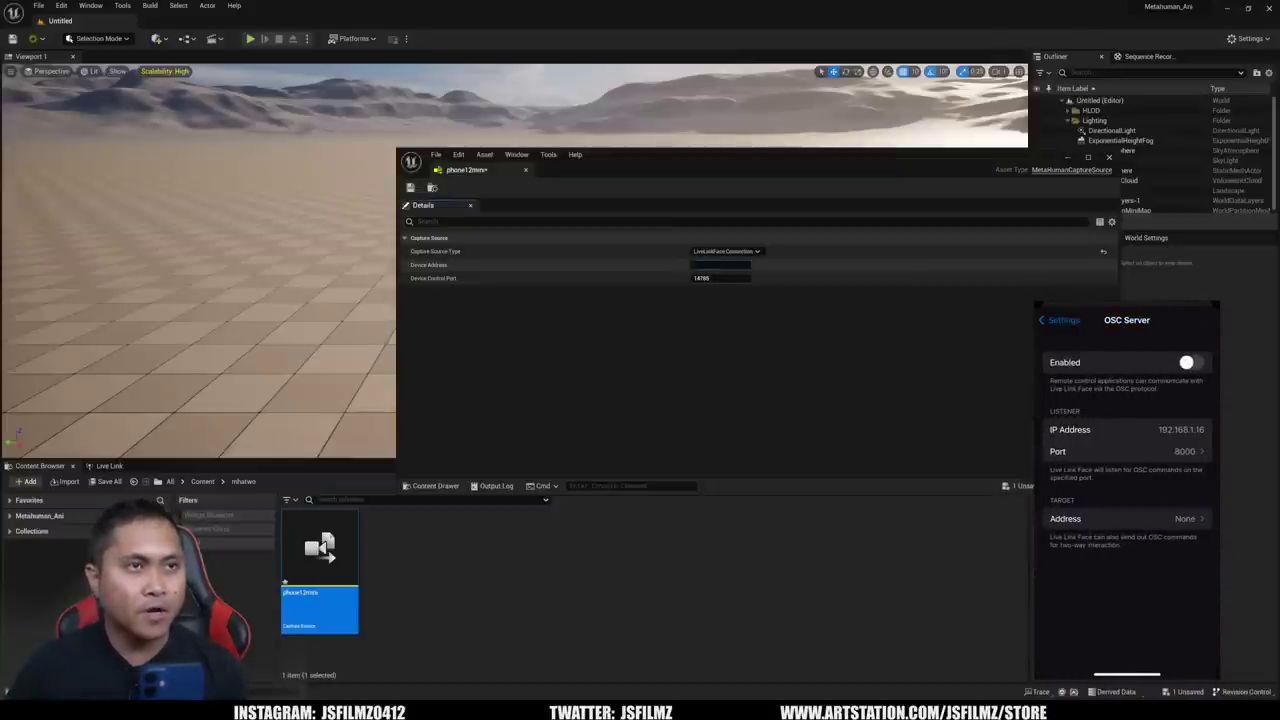
text(192.16)
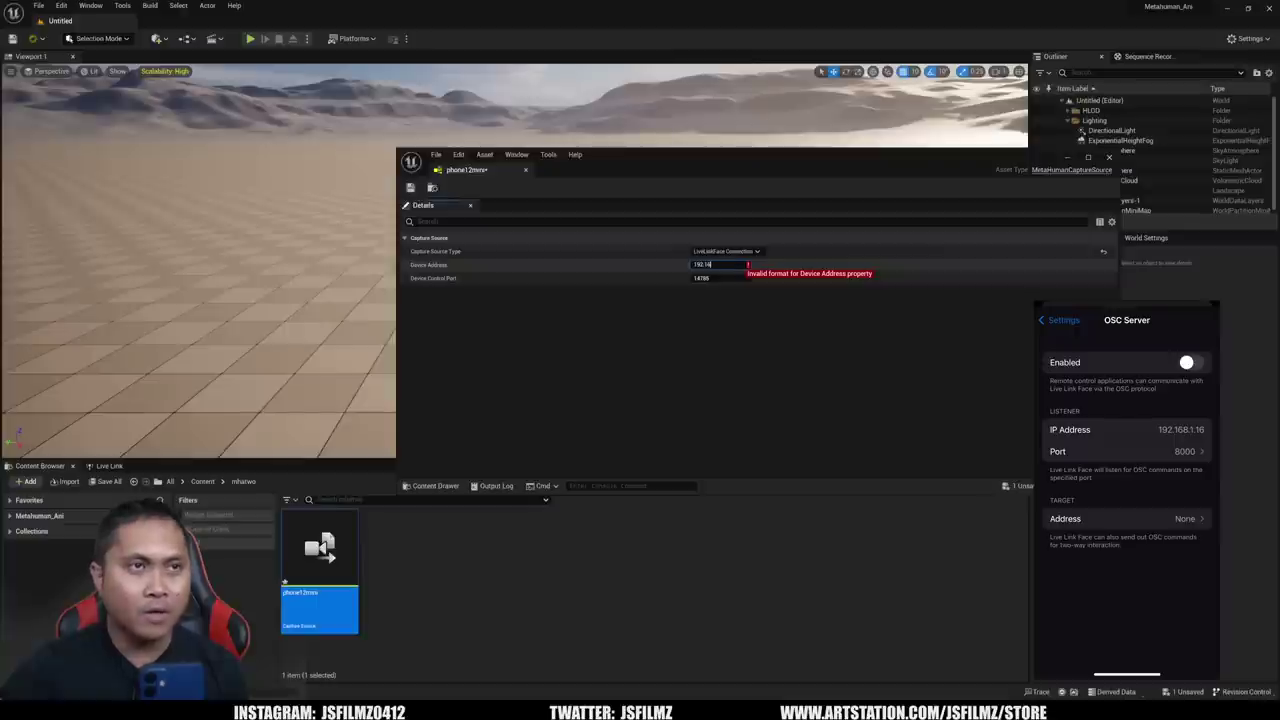
text(8.1.16)
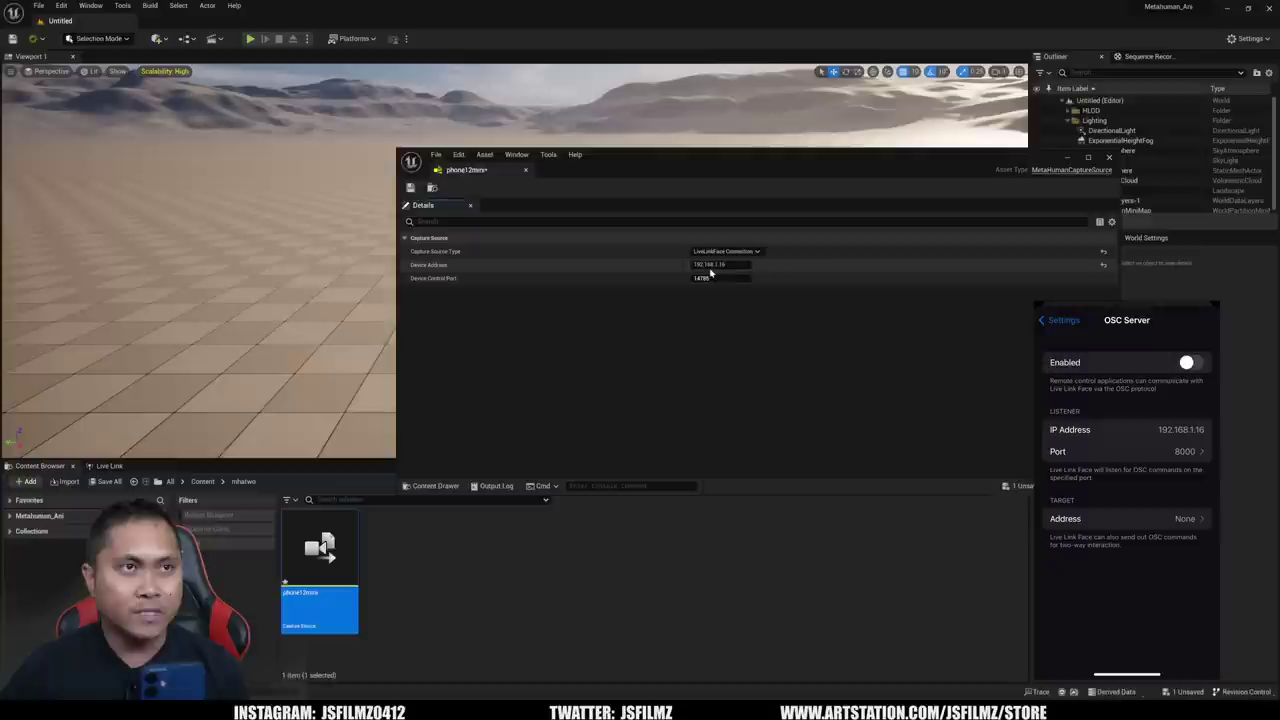
click(410, 187)
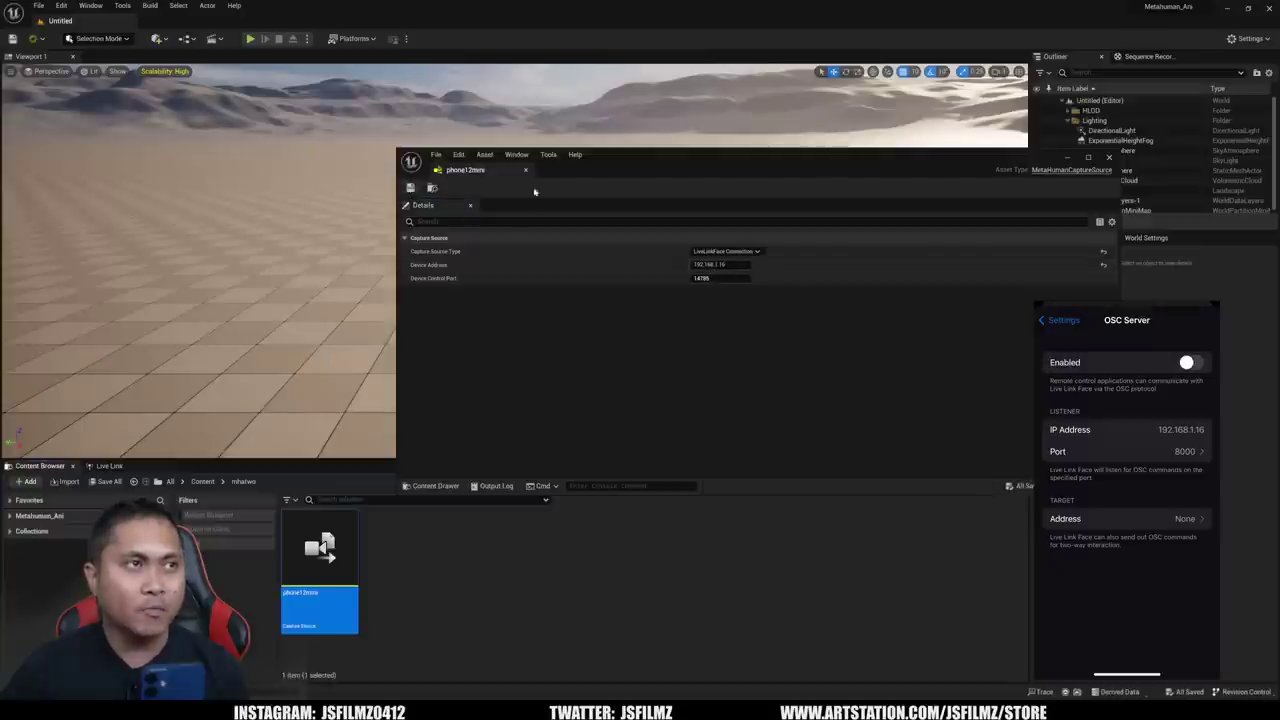
click(1108, 158)
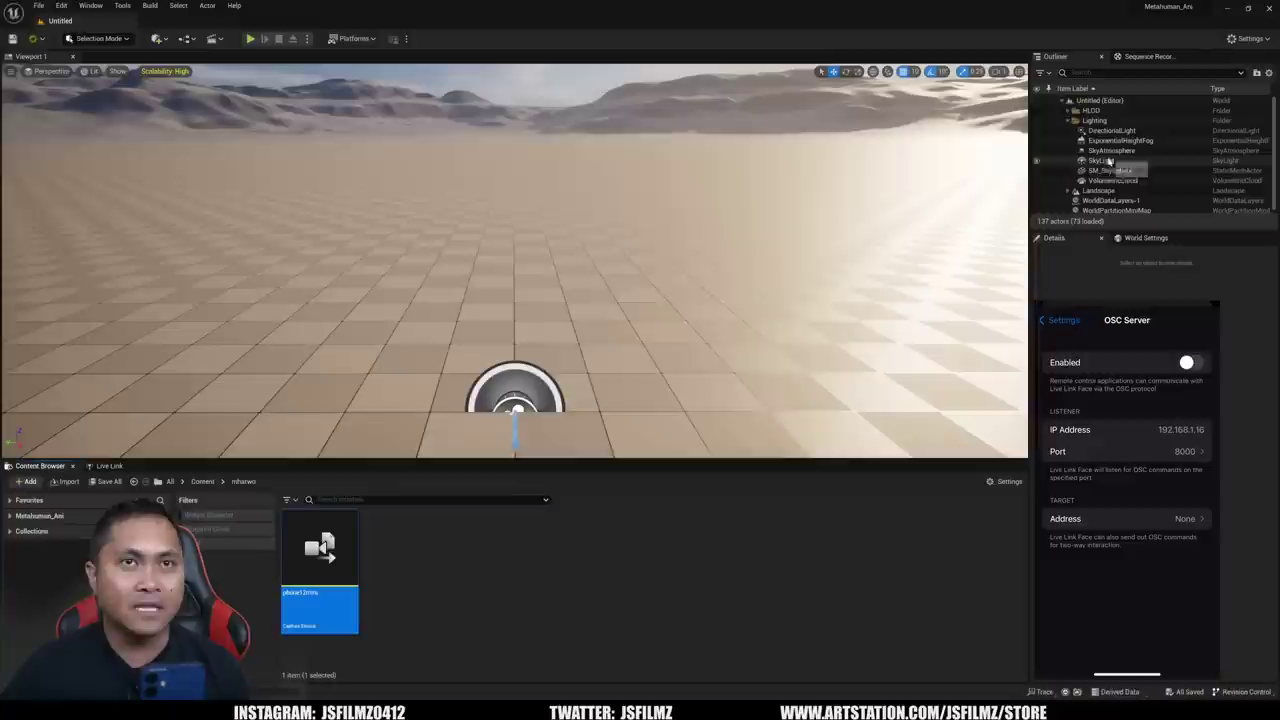
Open the Capture Manager and list the takes on the phone capture source.
click(121, 6)
click(158, 97)
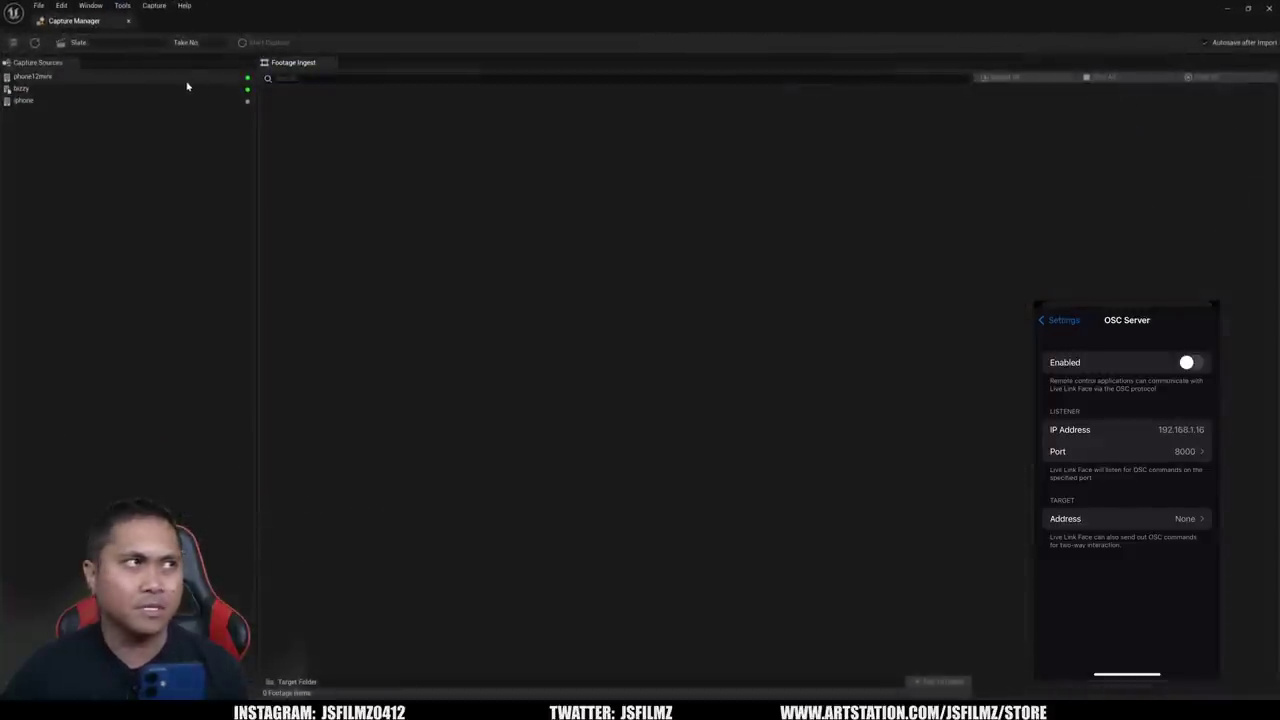
click(40, 77)
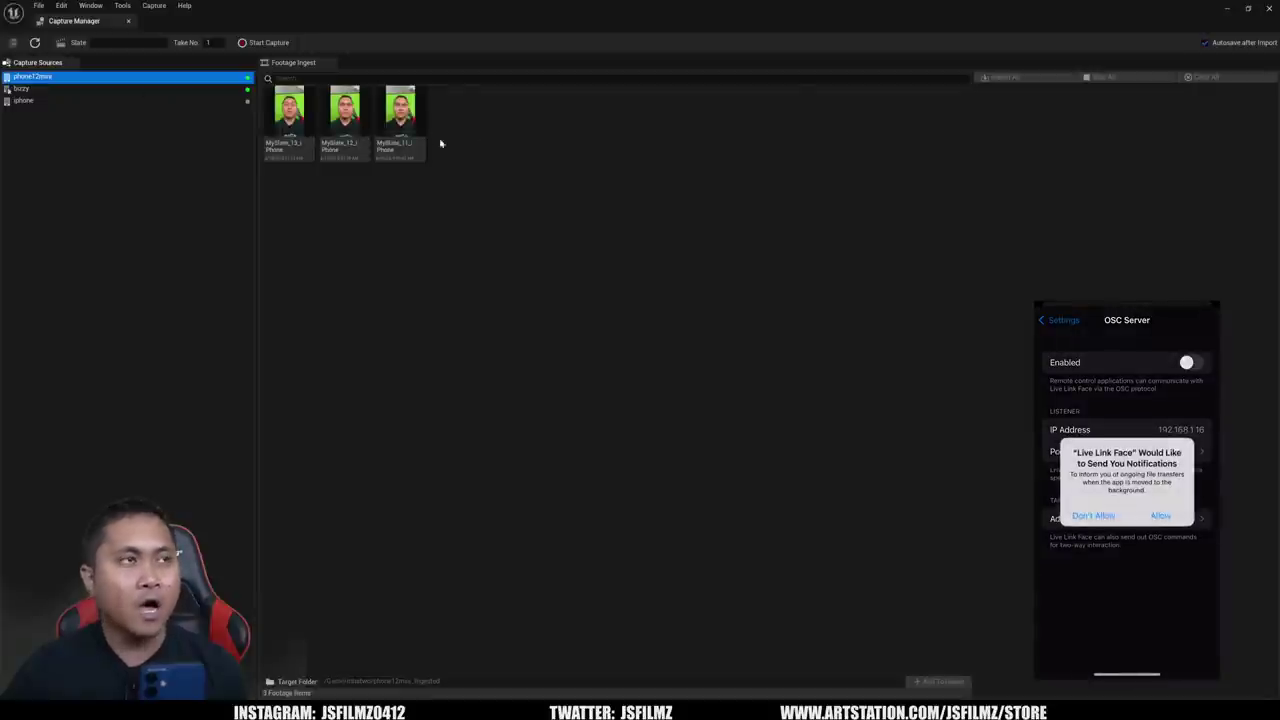
Queue takes MySlate_11 and MySlate_13 and import them all.
mouse_move(423, 128)
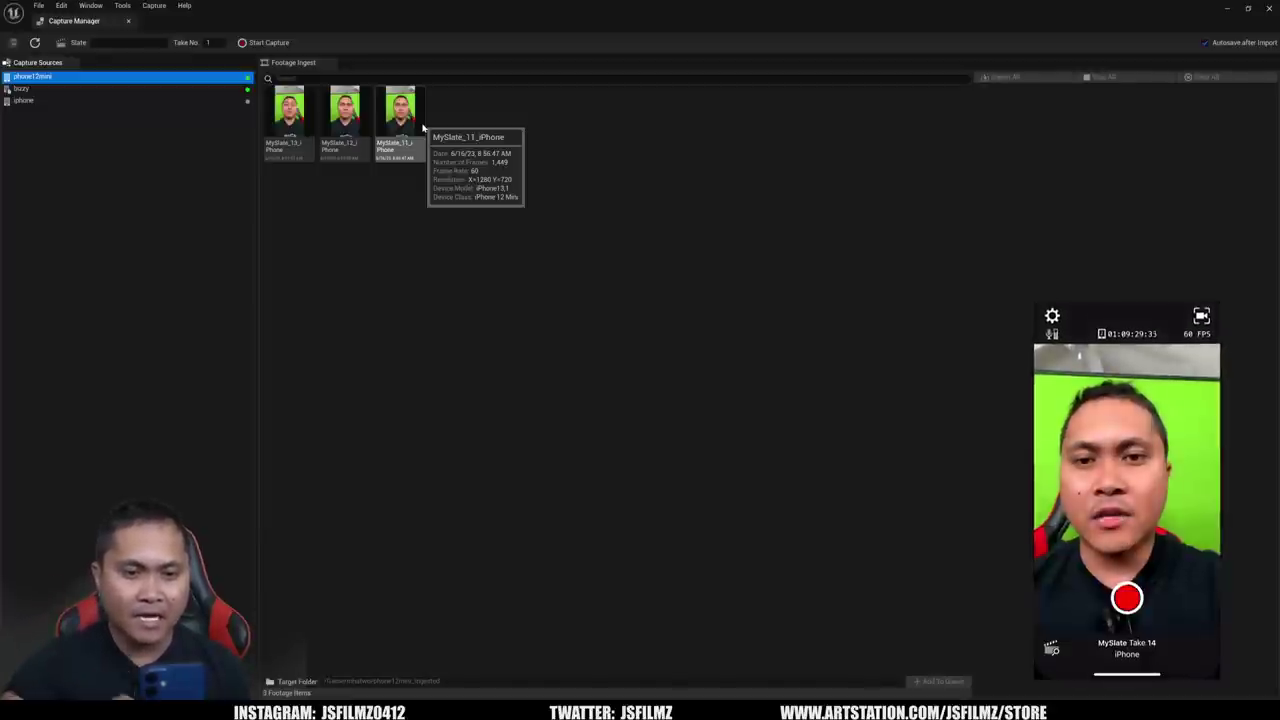
click(480, 166)
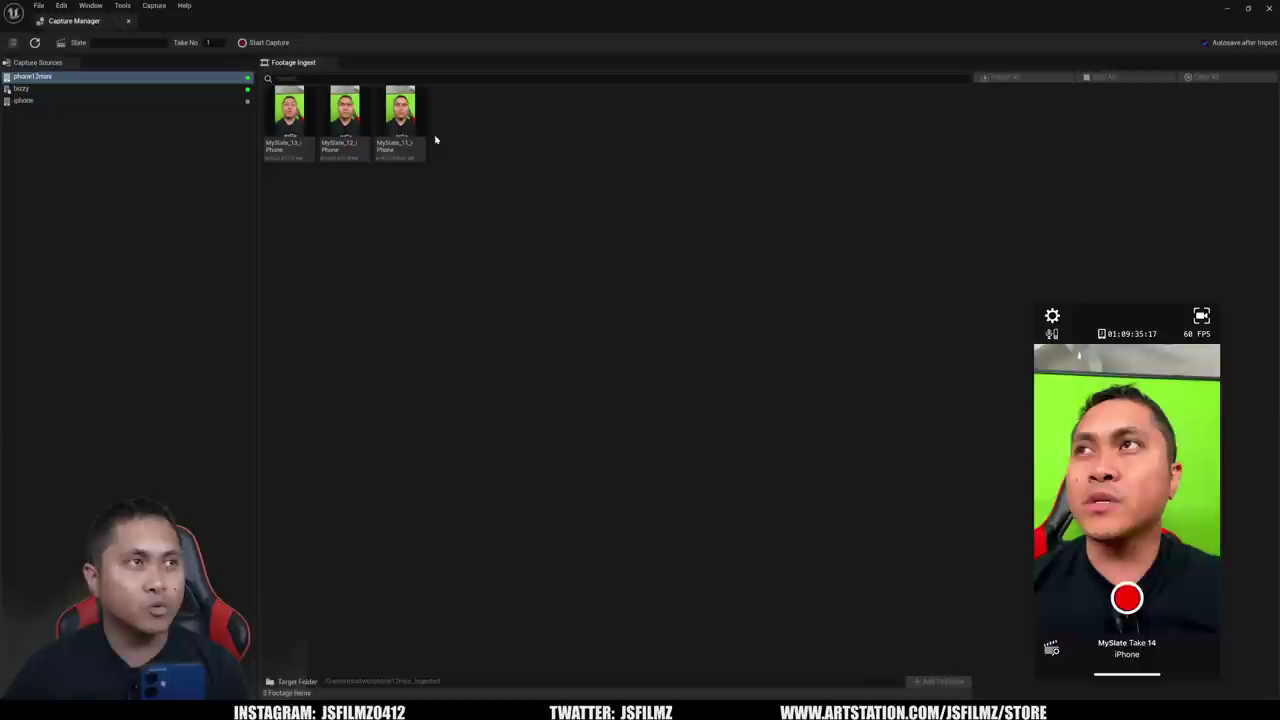
click(400, 140)
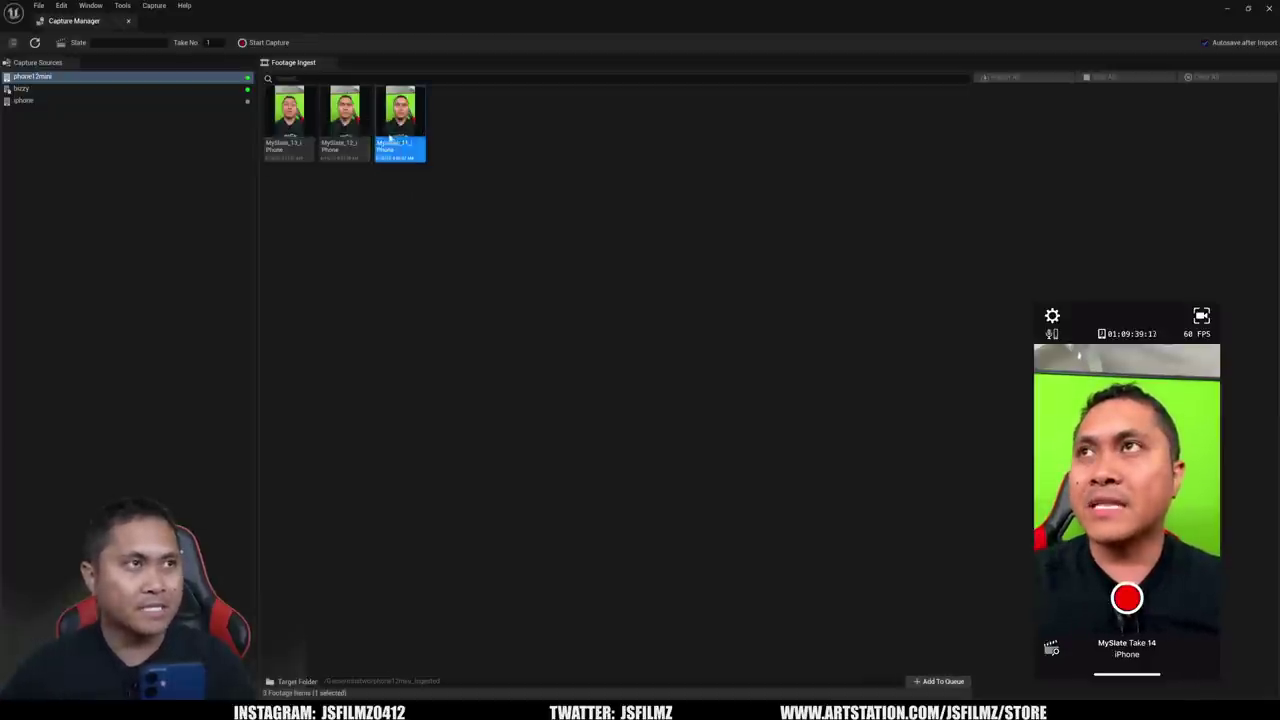
ctrl+click(305, 136)
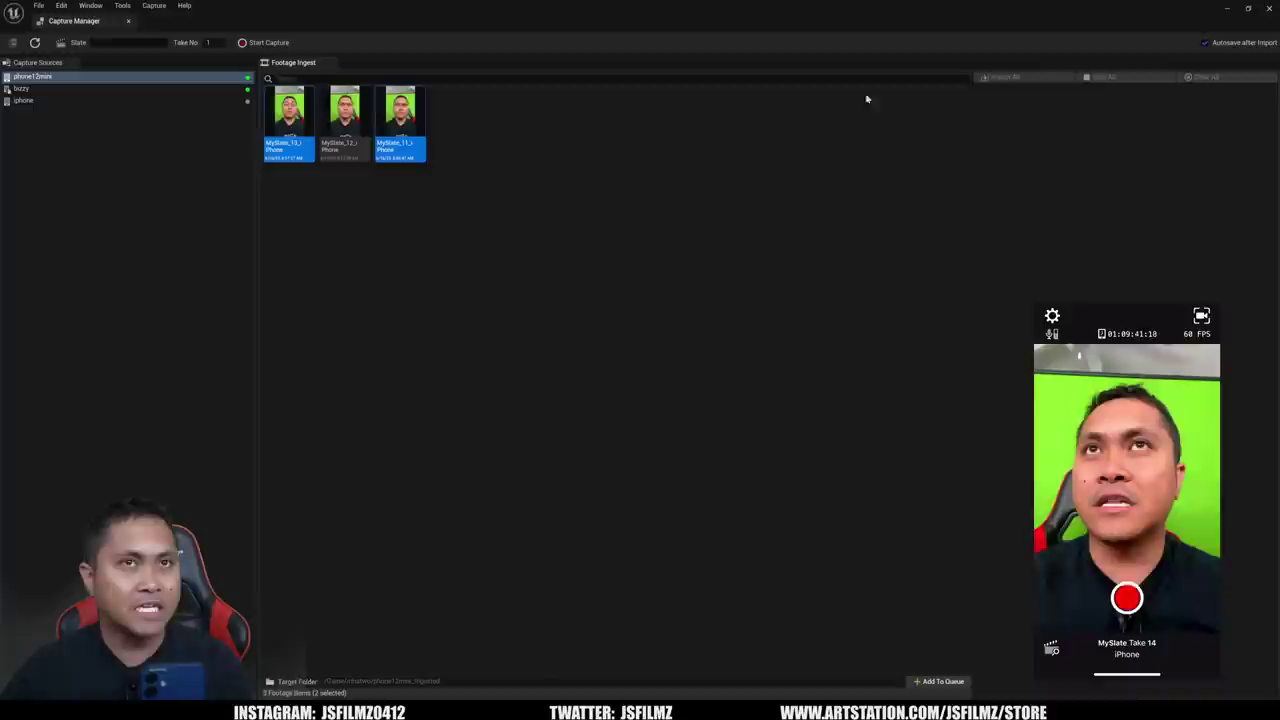
click(940, 681)
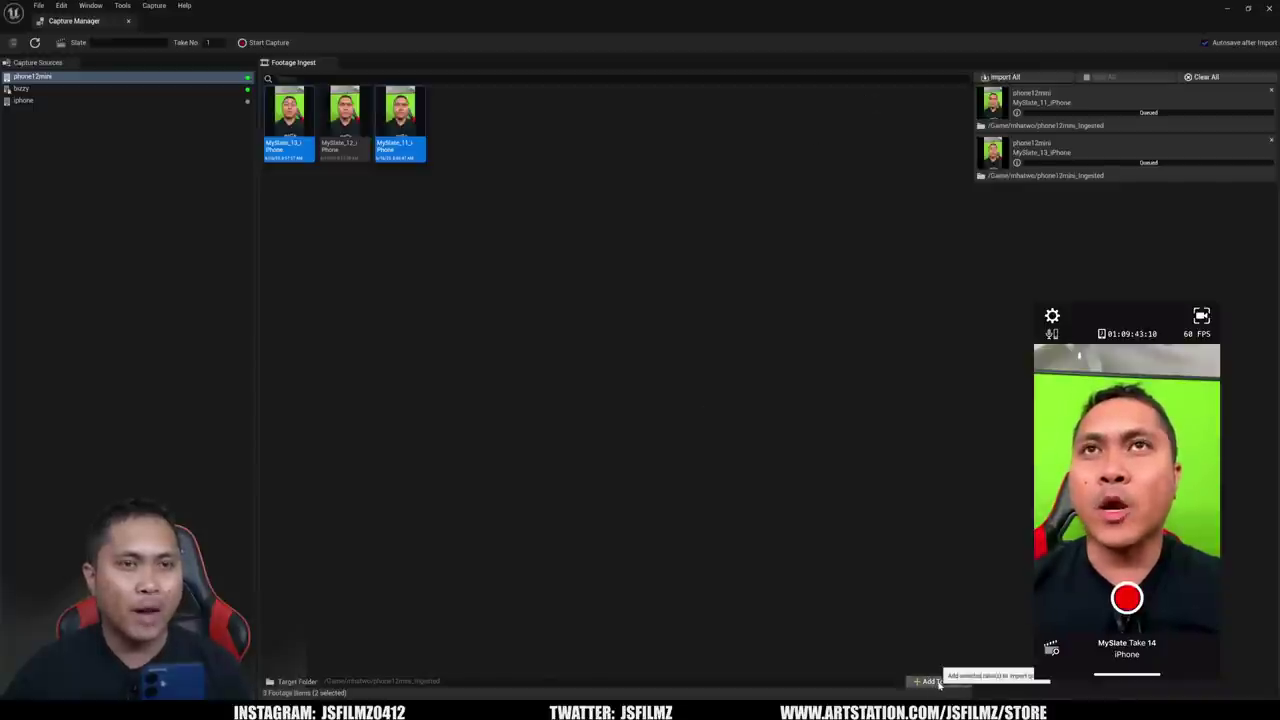
click(1004, 77)
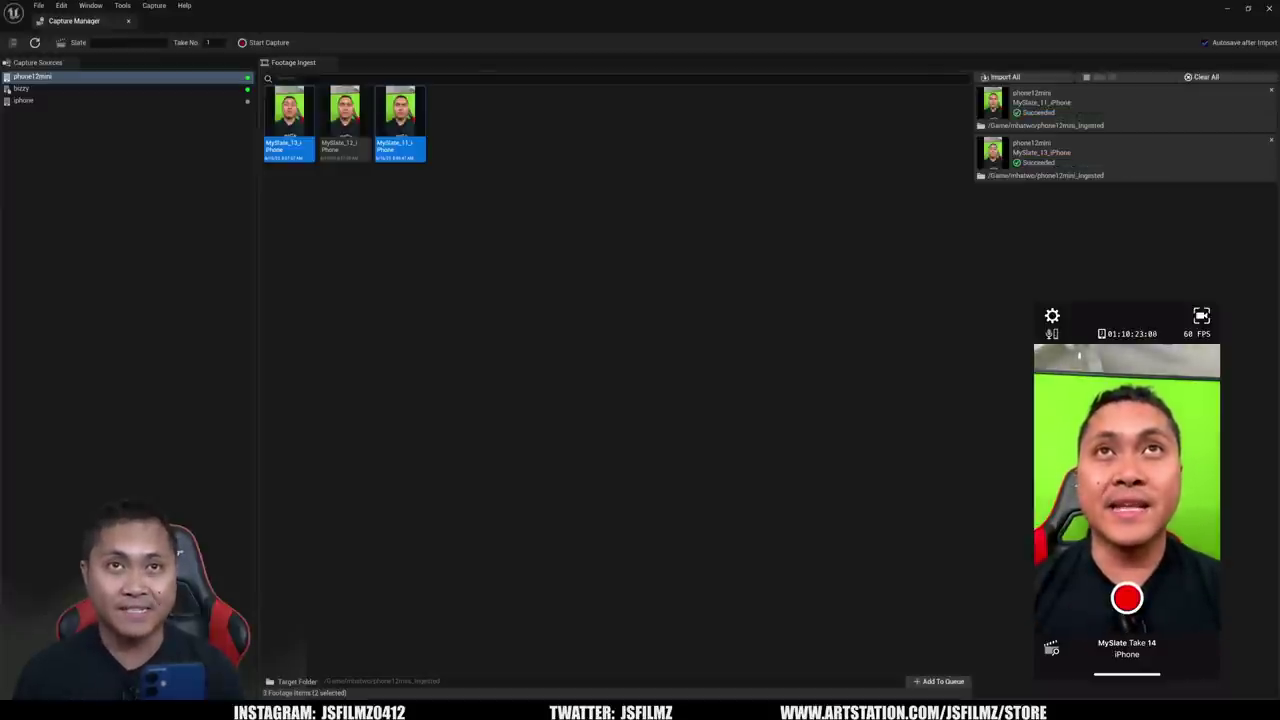
Close the Capture Manager, then create the jdogtwo MetaHuman Identity and open it.
click(1269, 8)
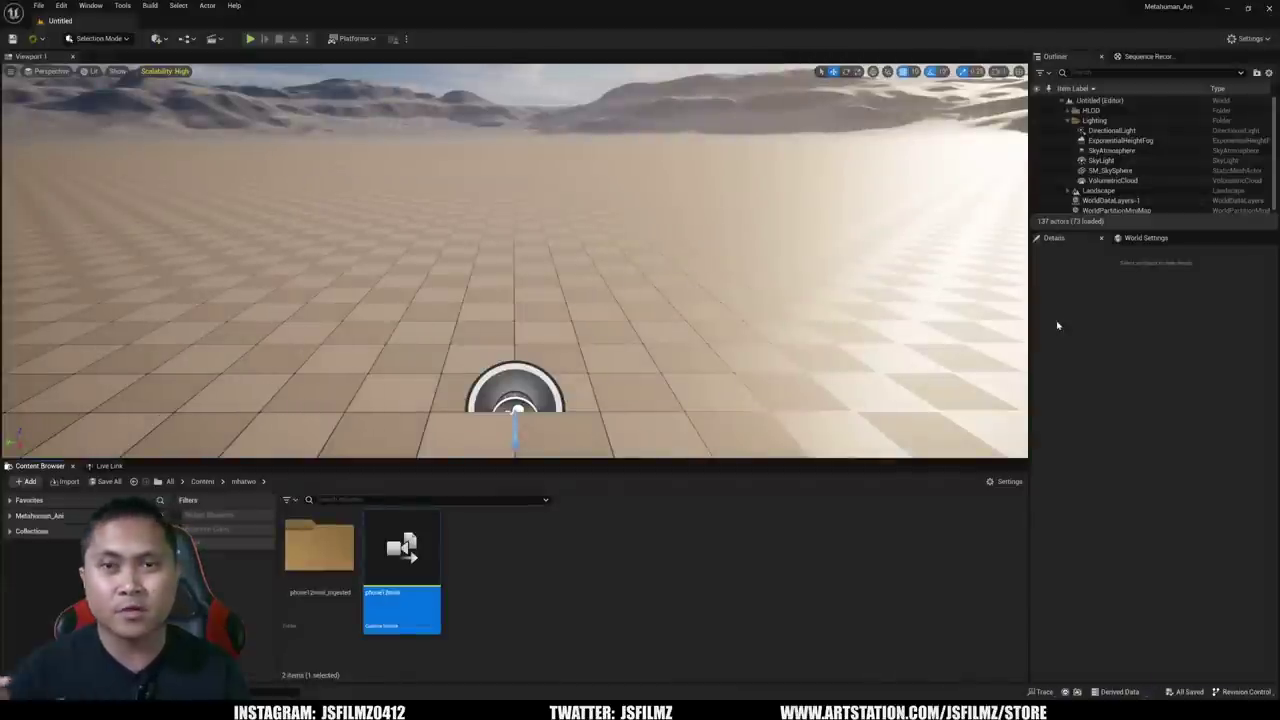
right_drag(628, 381, 668, 381)
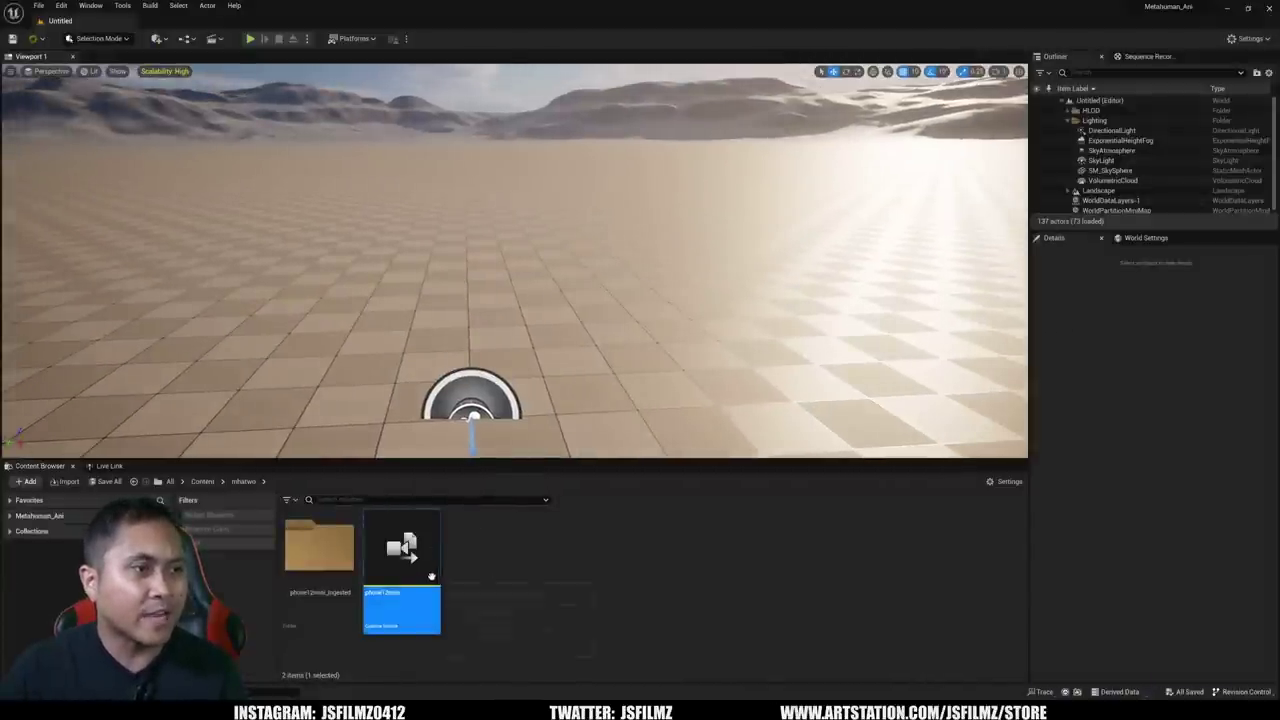
mouse_move(431, 576)
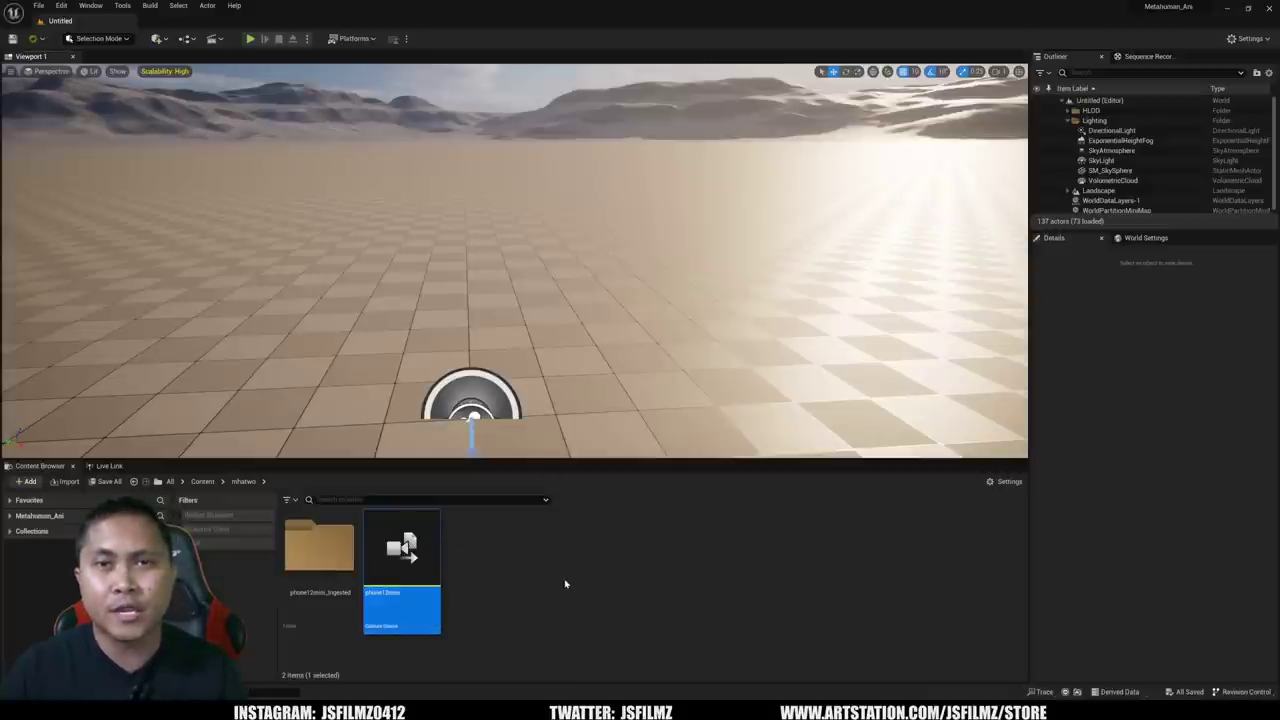
right_click(488, 604)
mouse_move(535, 525)
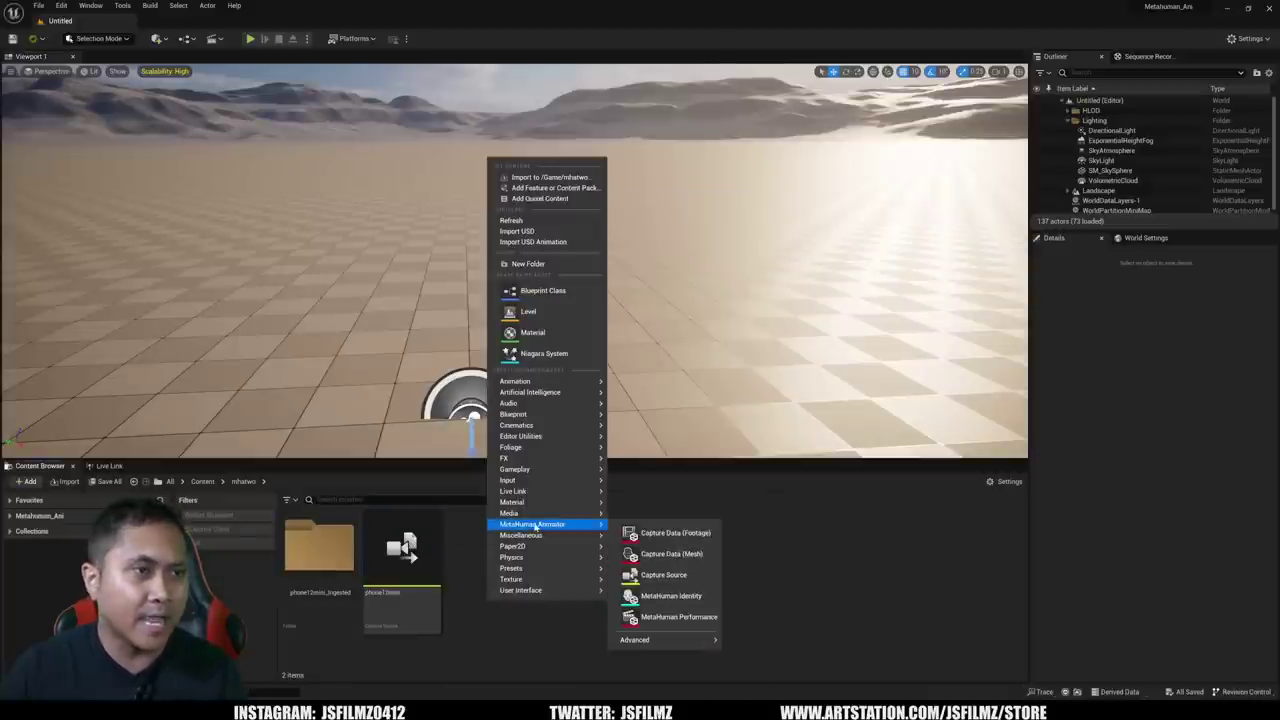
click(668, 596)
key(BackSpace)
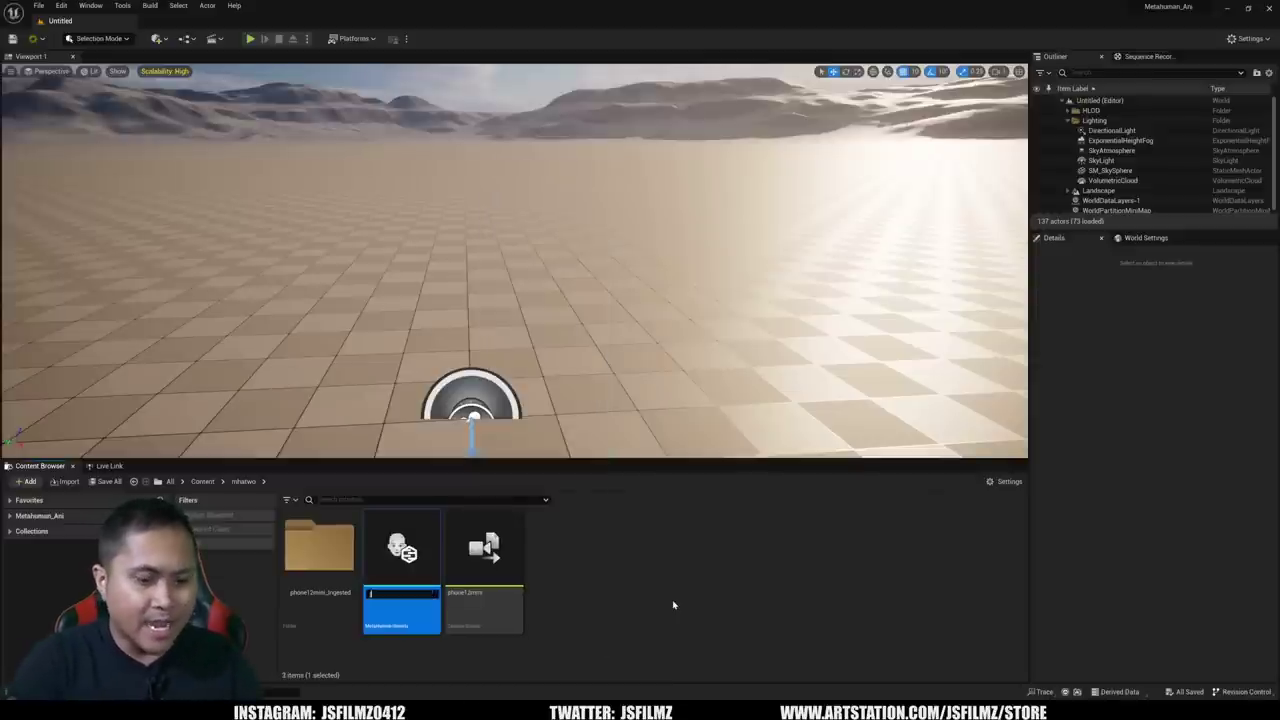
text(jdogtwo)
key(Return)
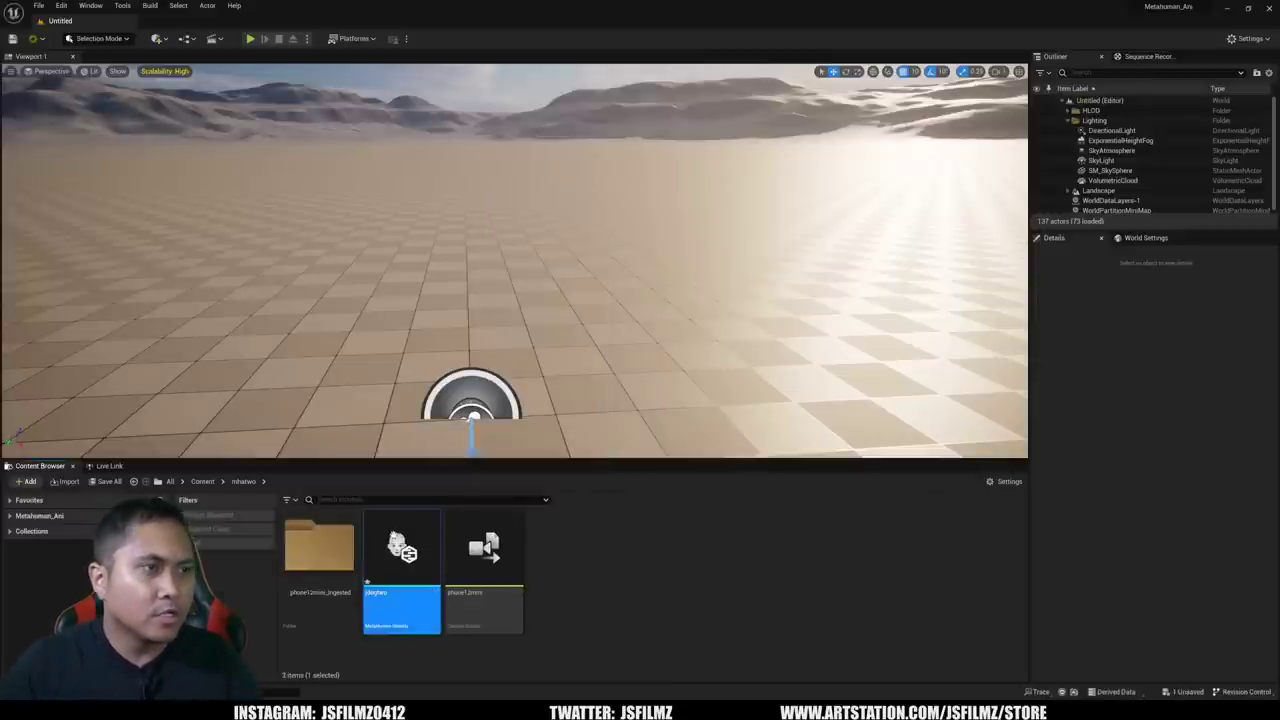
double_click(401, 550)
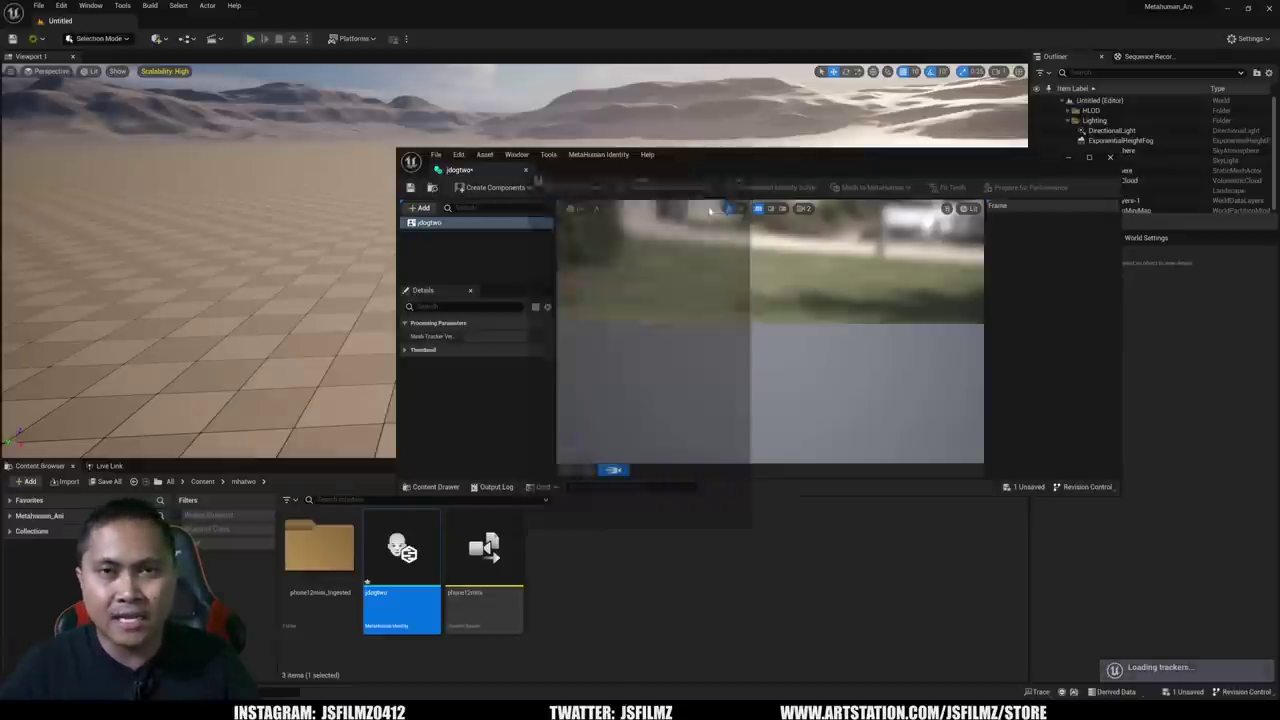
Create the identity's face components from the MySlate_11_iPhone footage.
click(1089, 157)
click(130, 38)
mouse_move(110, 77)
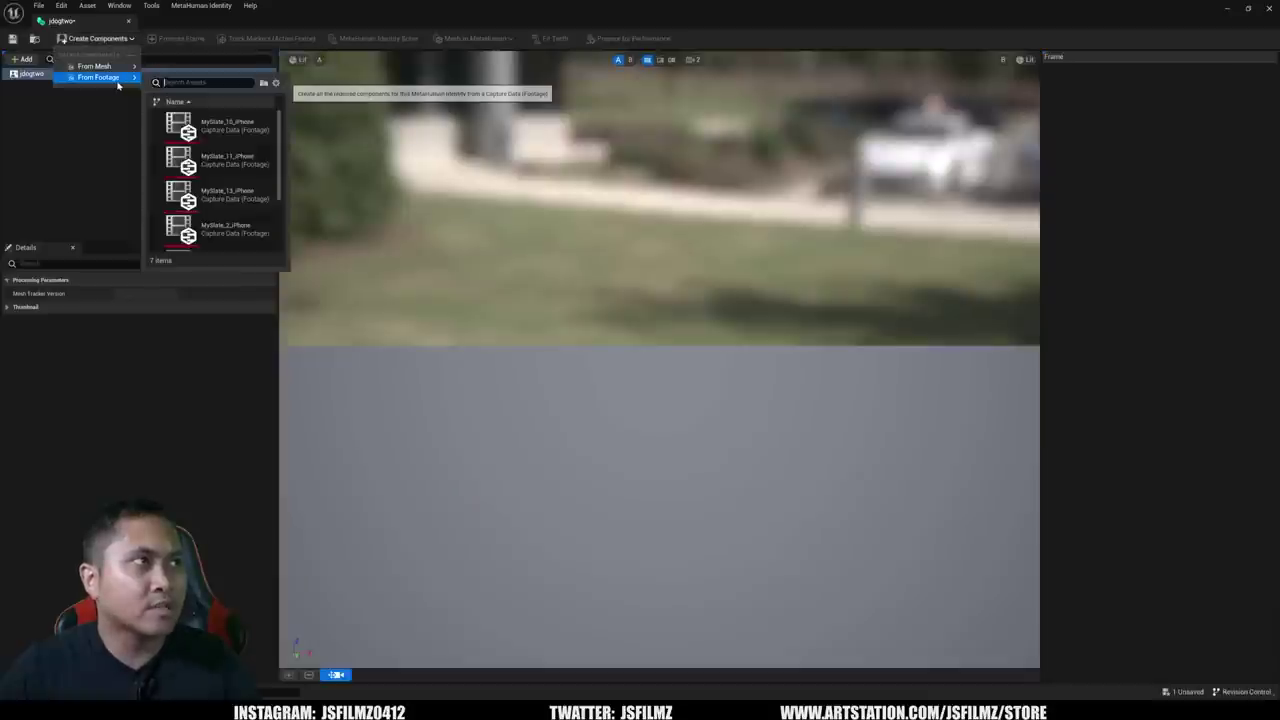
scroll(276, 145, down, 1)
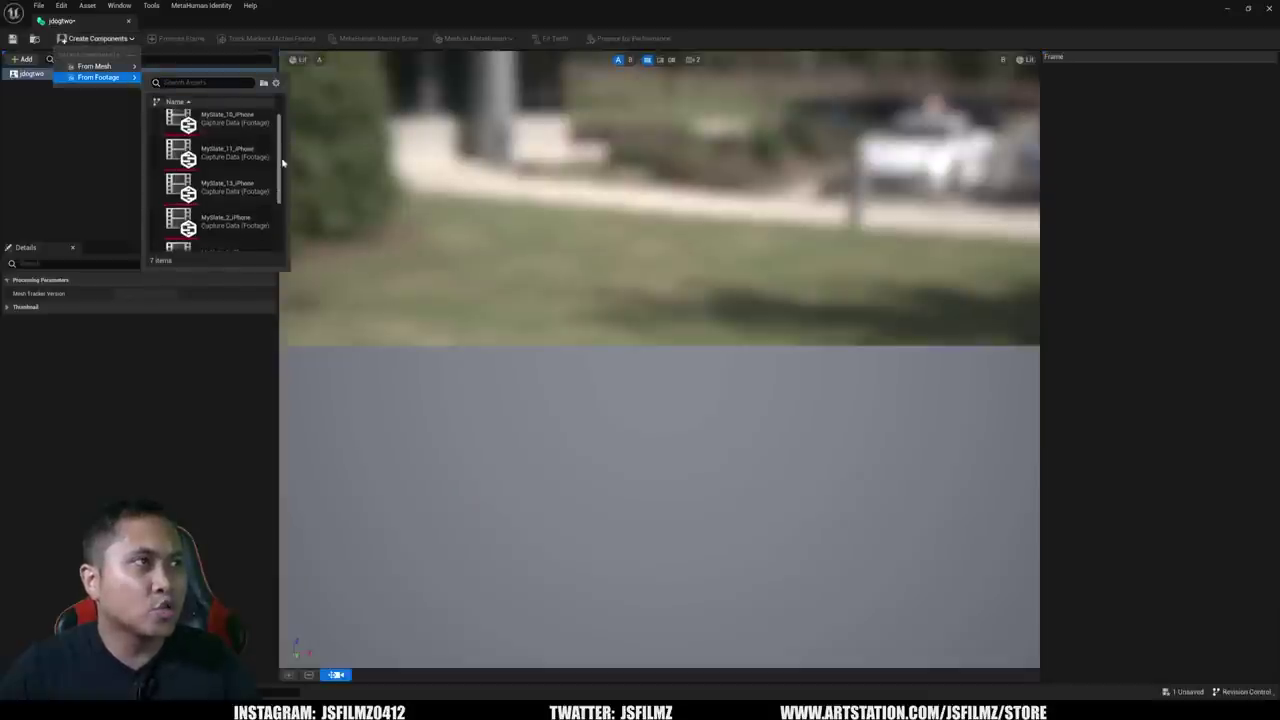
click(238, 158)
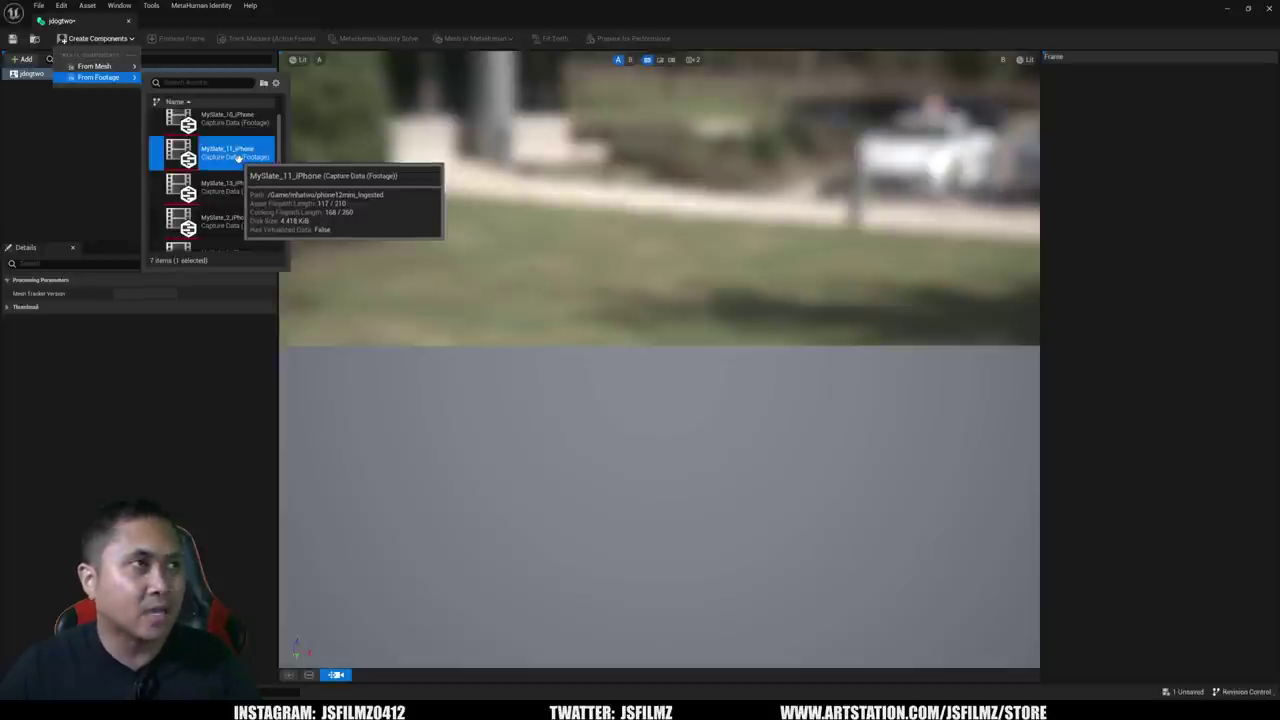
double_click(238, 157)
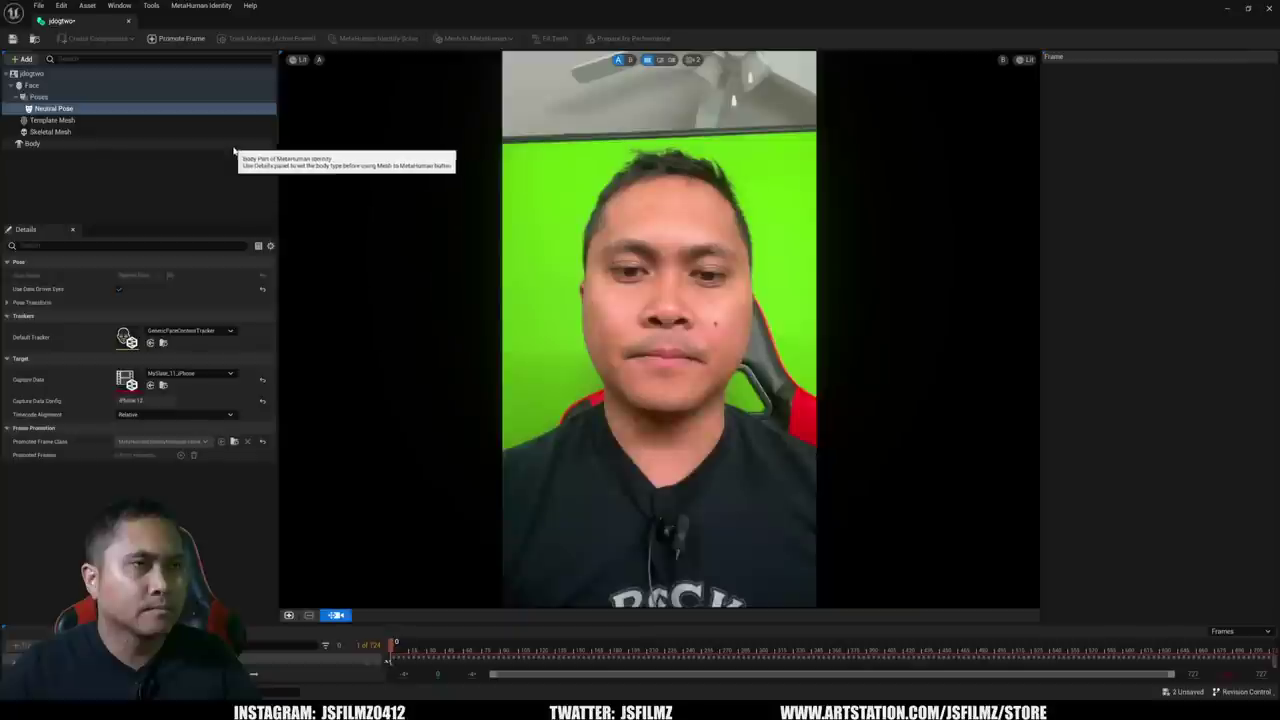
Promote three frames: a neutral front view, a head-turned pose, and a pose near frame 398.
drag(392, 648, 538, 650)
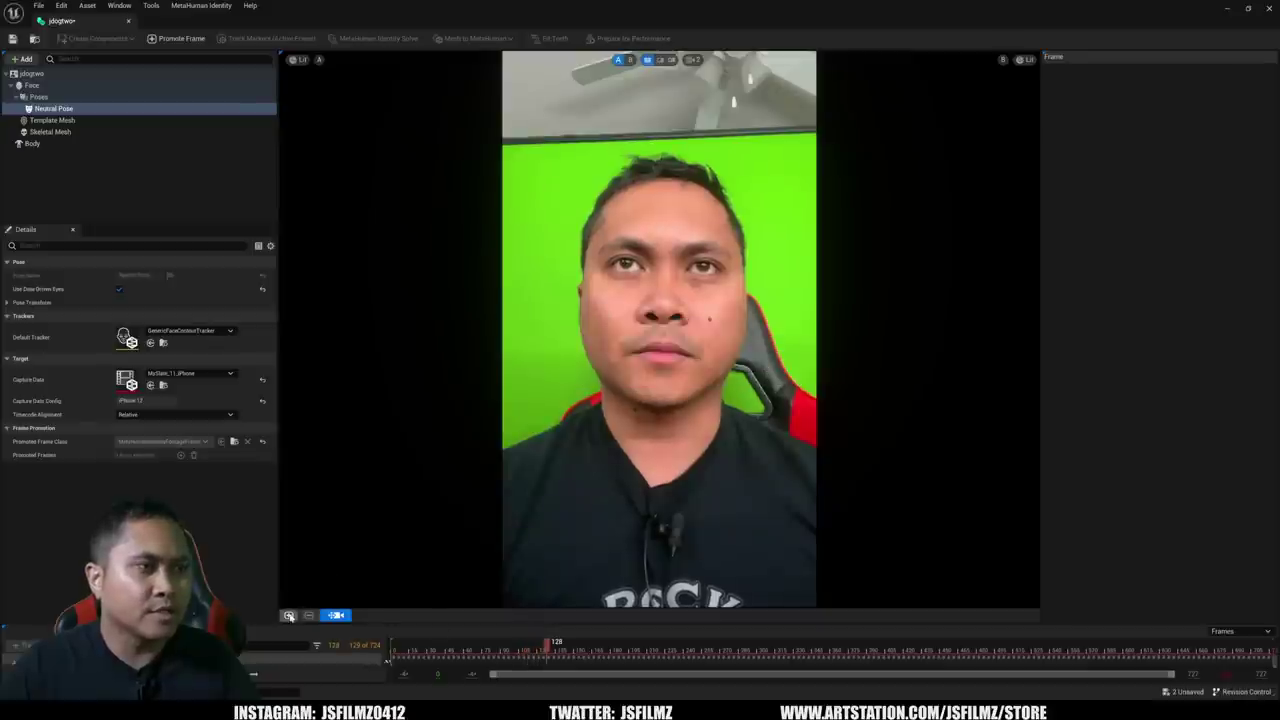
click(289, 615)
click(662, 382)
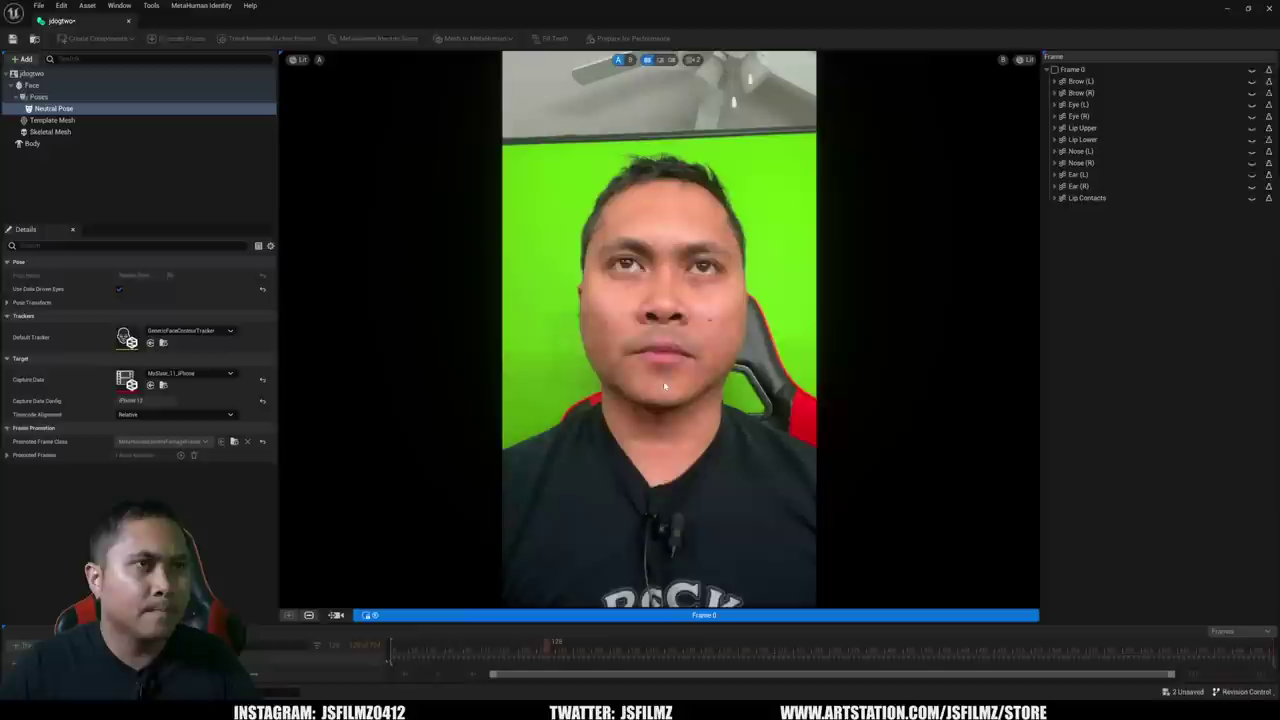
click(337, 615)
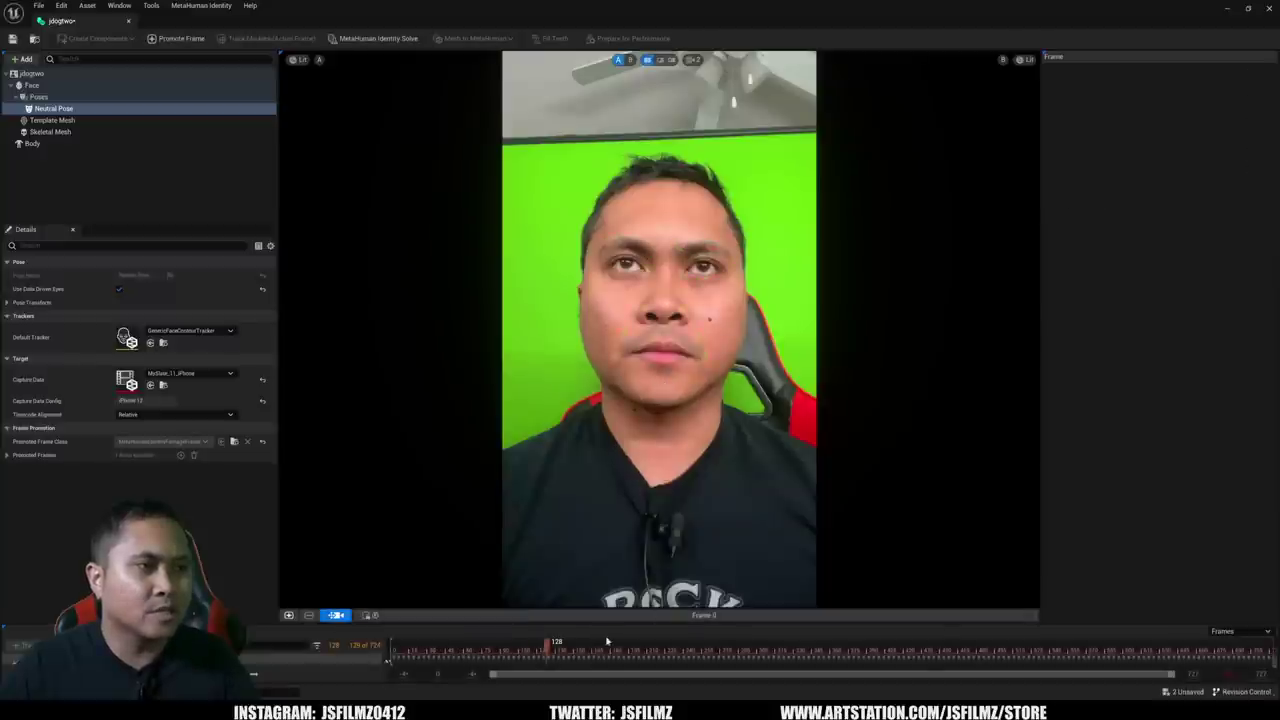
drag(545, 648, 684, 643)
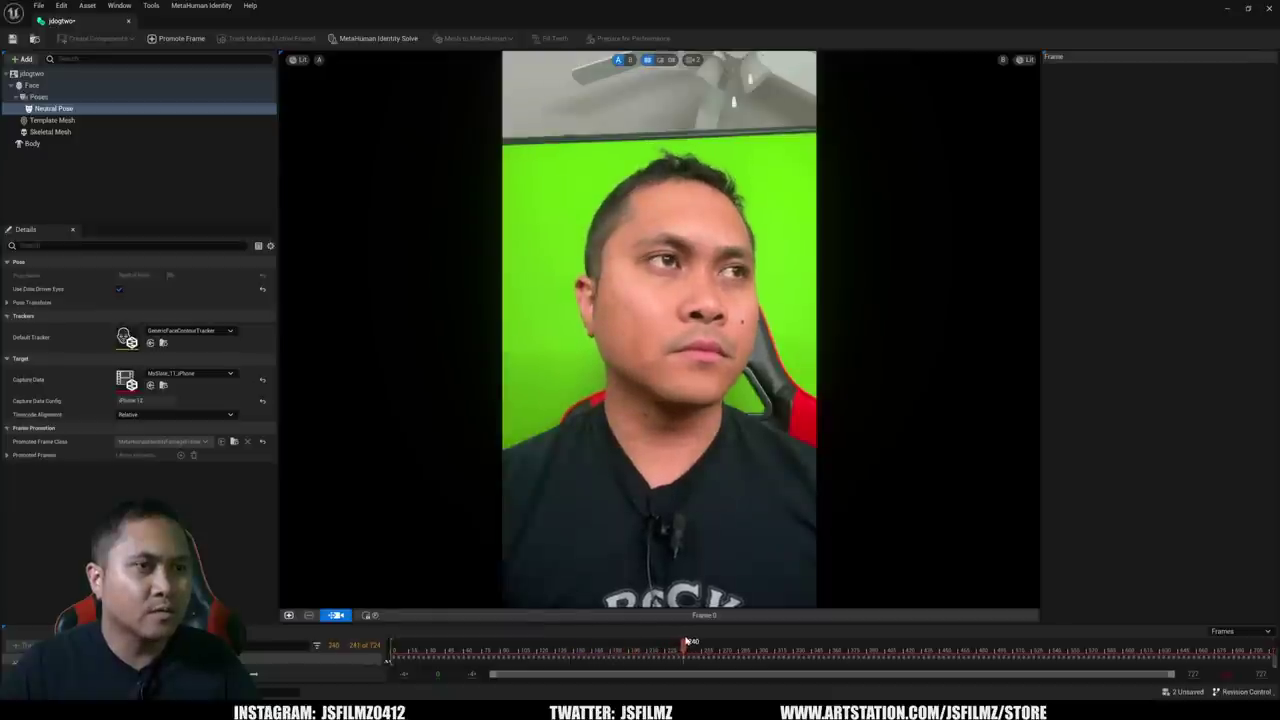
click(288, 616)
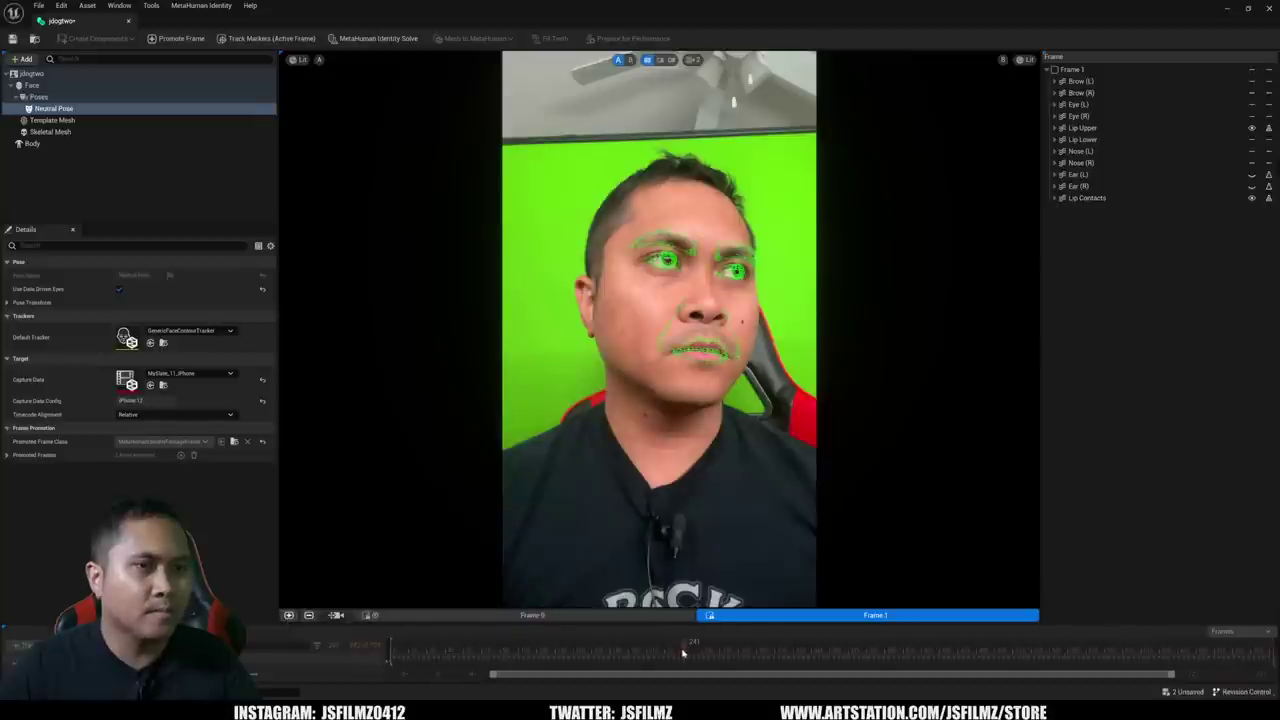
click(336, 615)
drag(685, 648, 743, 647)
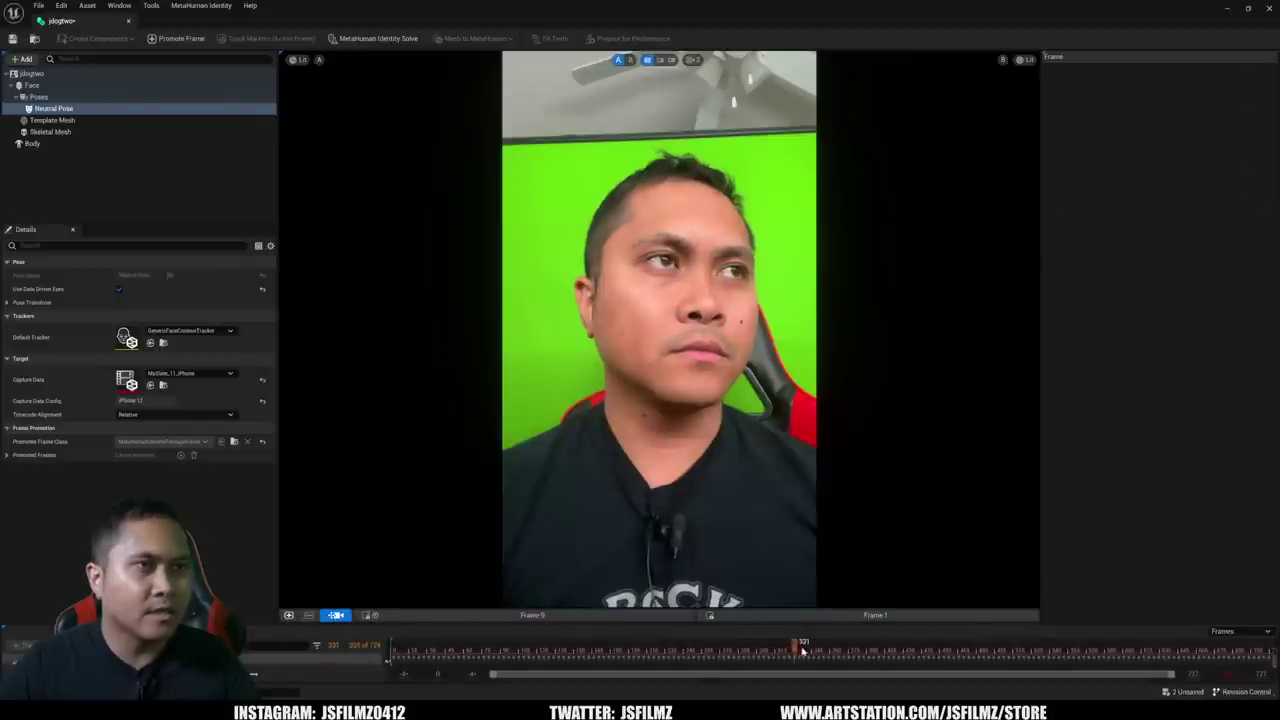
drag(803, 651, 877, 652)
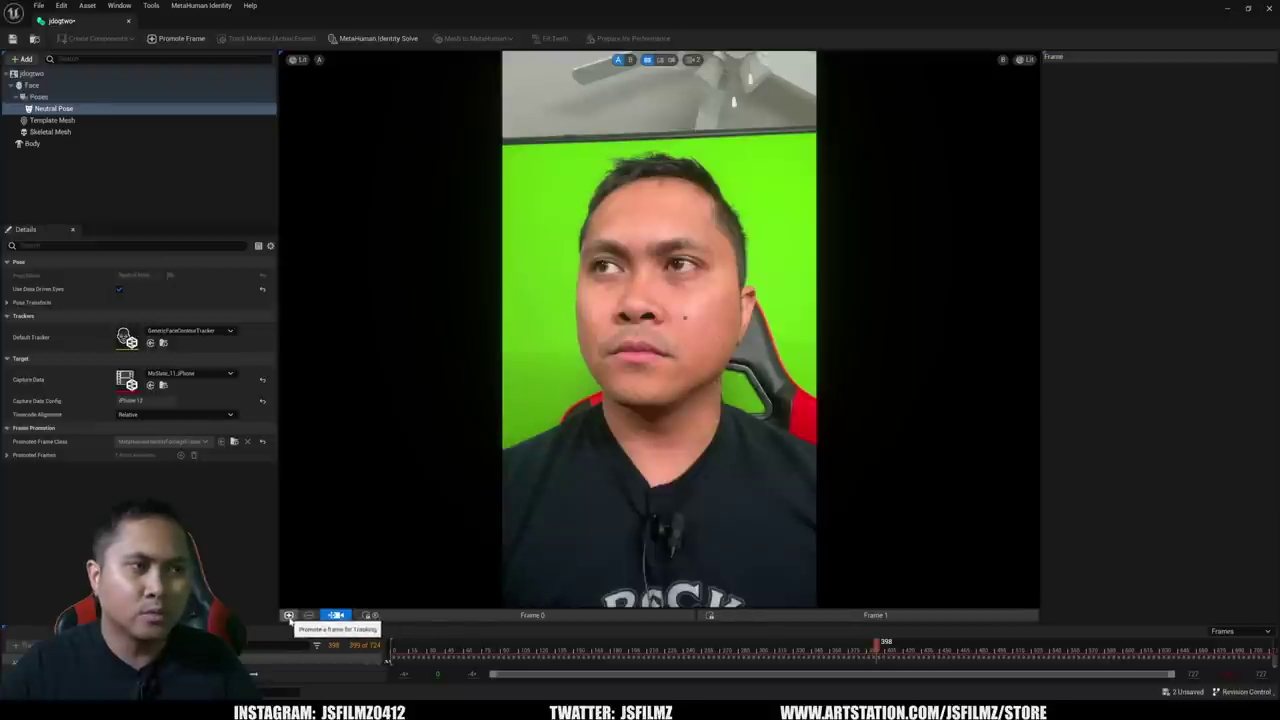
click(288, 615)
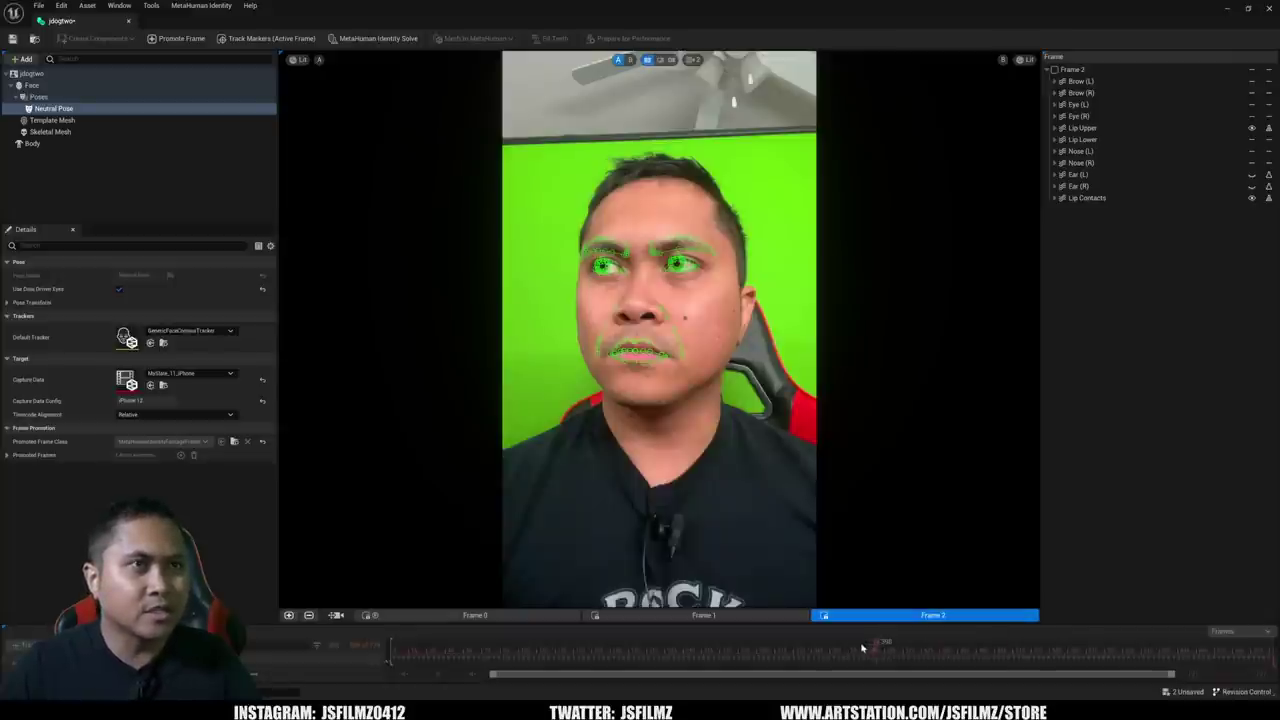
Solve the identity, select Body, and auto-rig it as Skeletal Mesh + Full MetaHuman.
click(370, 38)
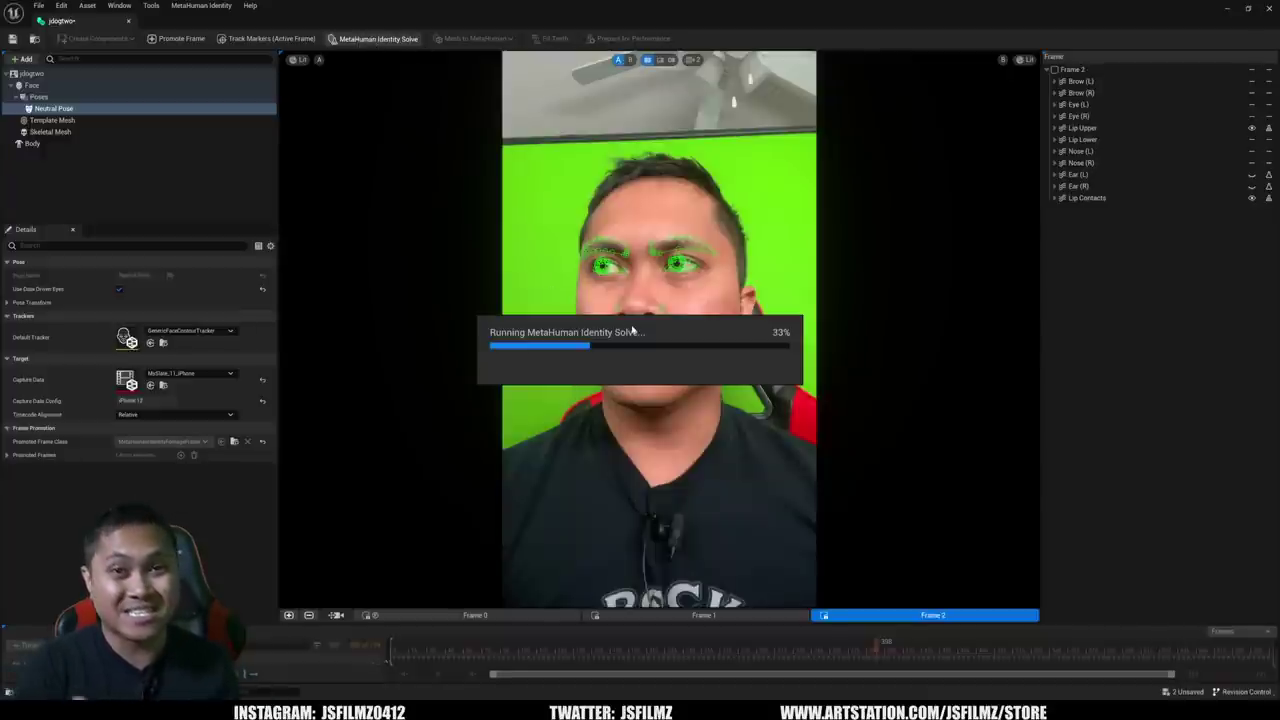
click(40, 143)
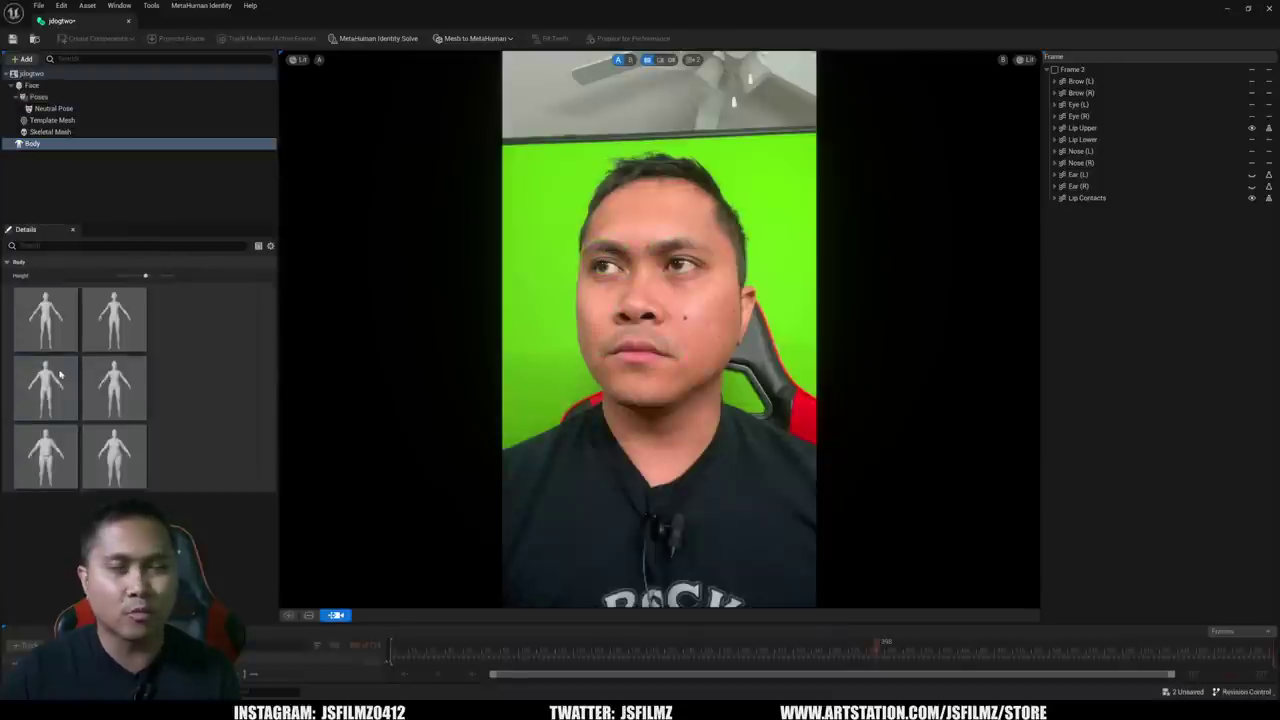
click(505, 38)
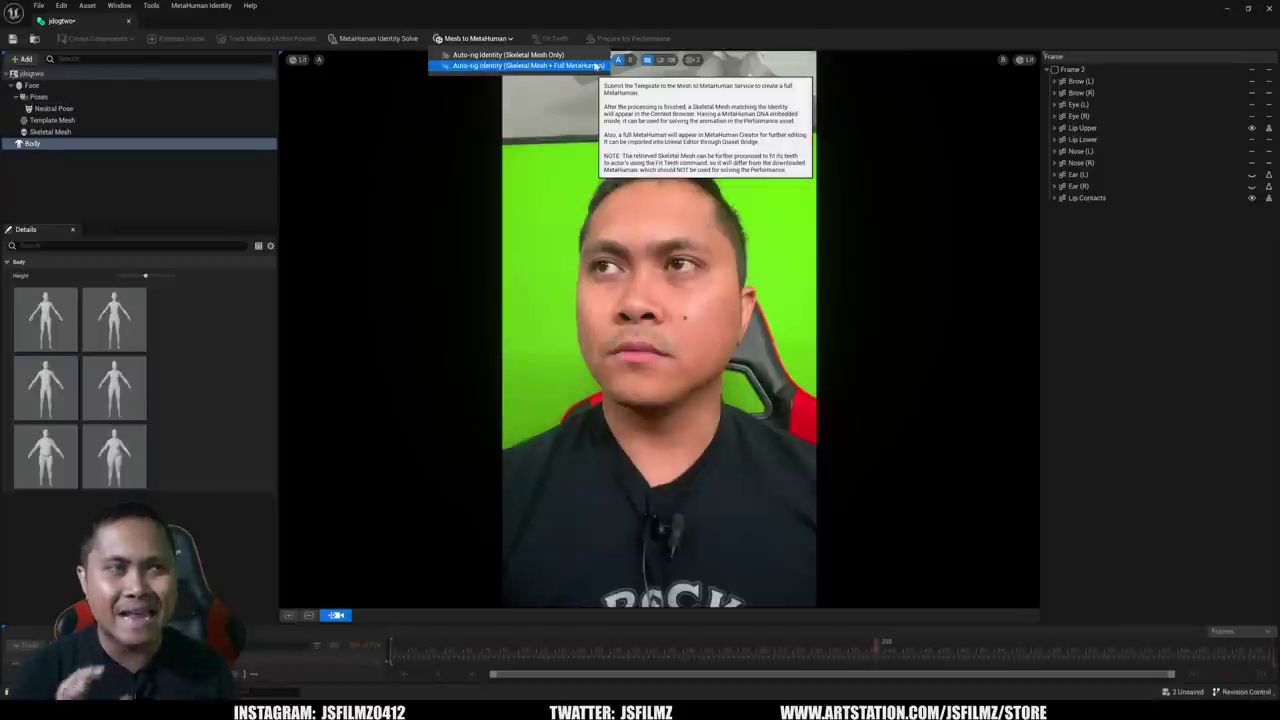
click(593, 66)
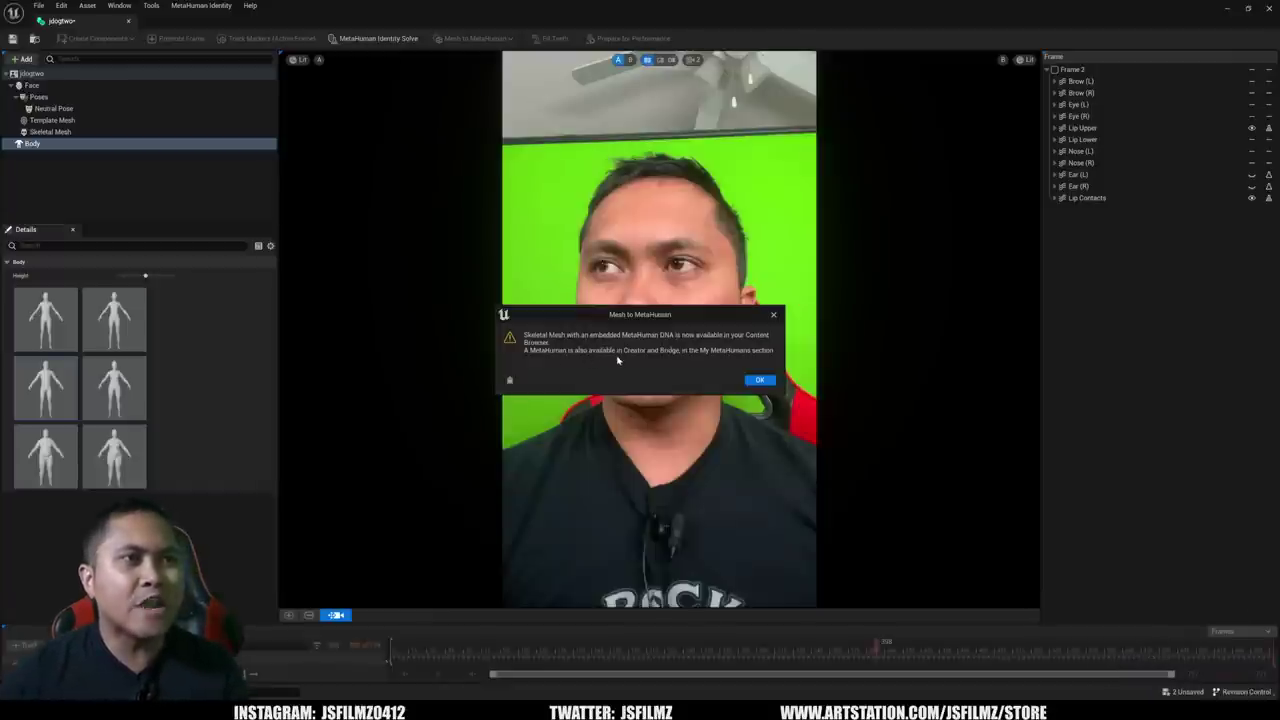
Dismiss the auto-rig message and add a Teeth pose to the identity.
click(760, 380)
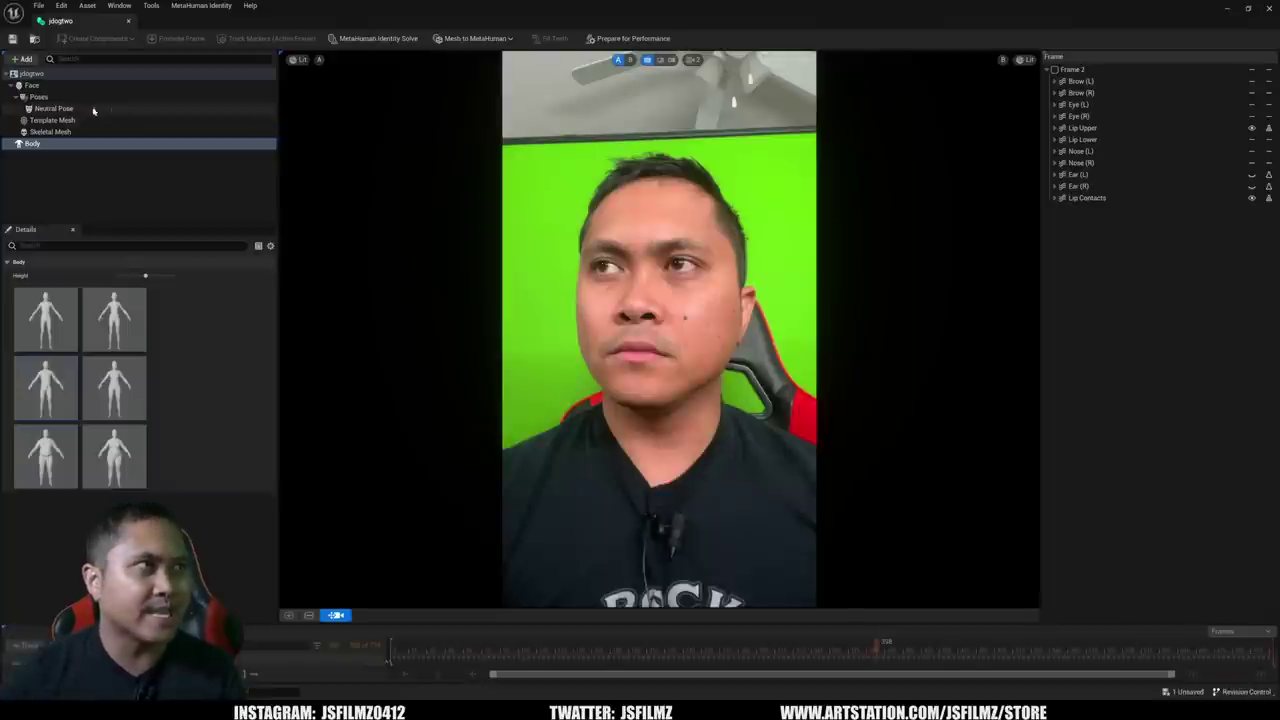
click(38, 96)
click(22, 59)
mouse_move(47, 97)
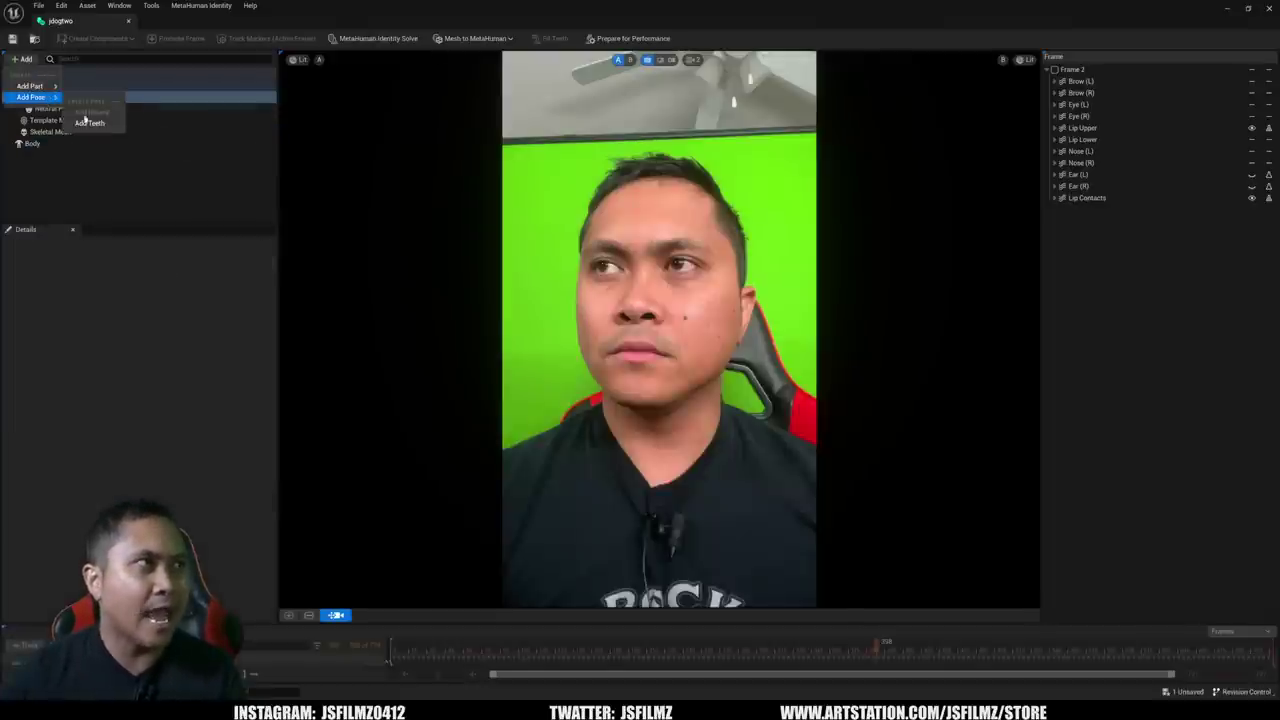
click(89, 122)
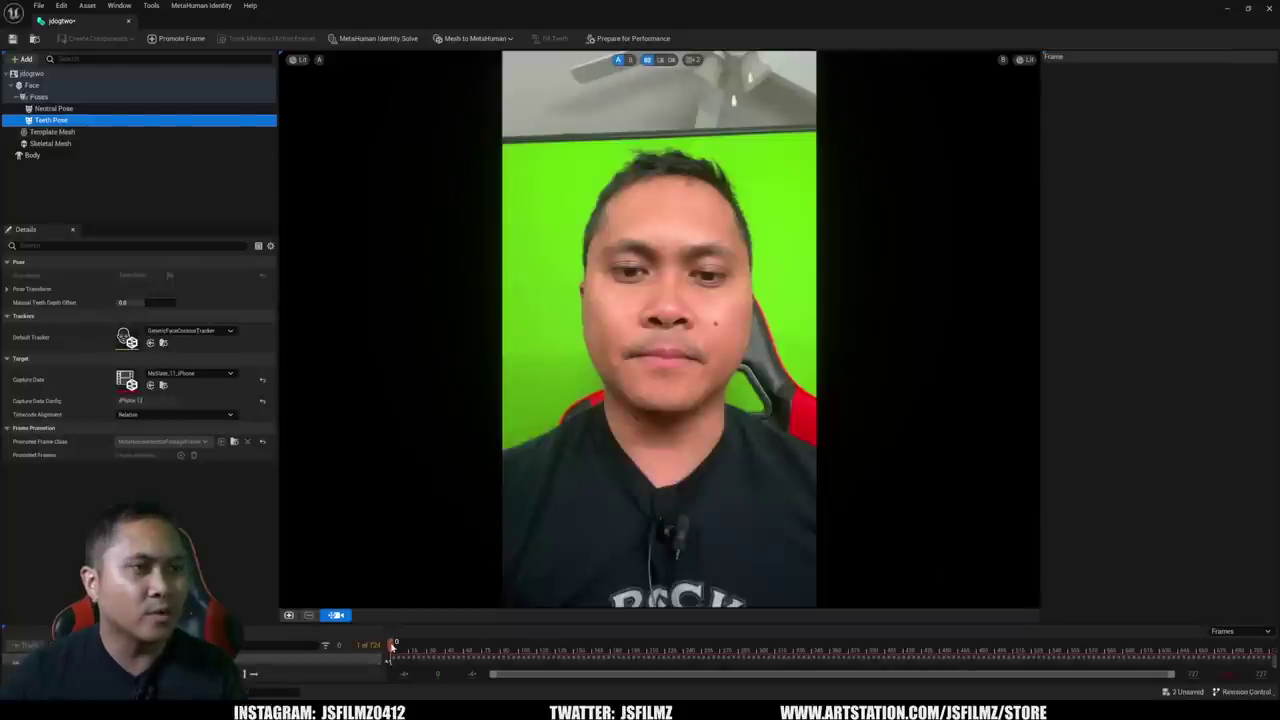
Promote a bared-teeth front-view frame and inspect its Tooth Lower and Tooth Upper curves.
drag(394, 648, 1066, 647)
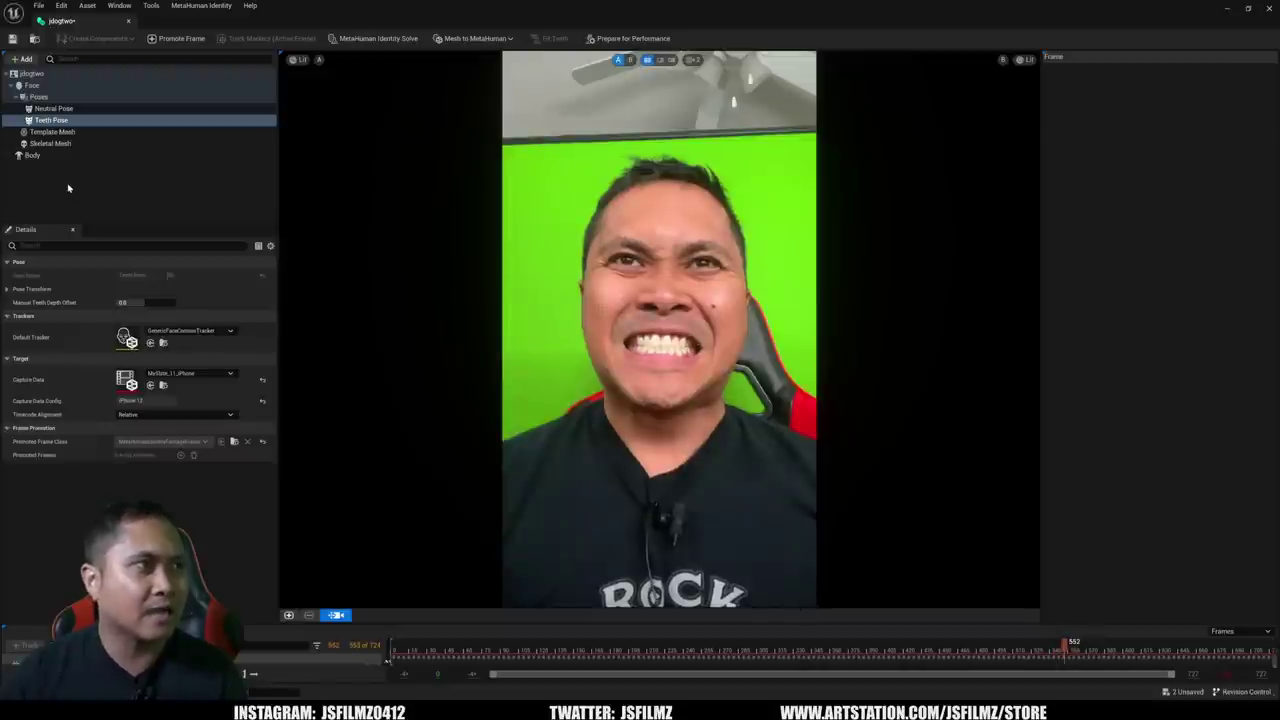
click(289, 615)
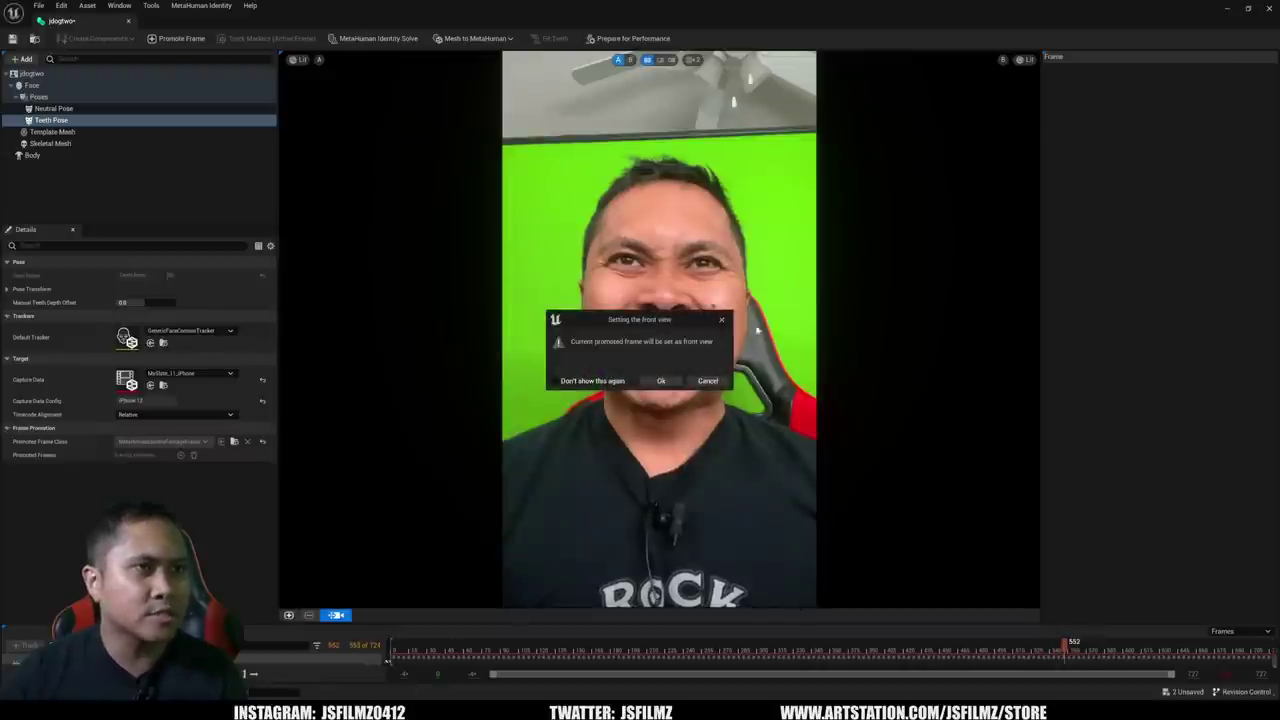
click(660, 380)
scroll(614, 384, up, 10)
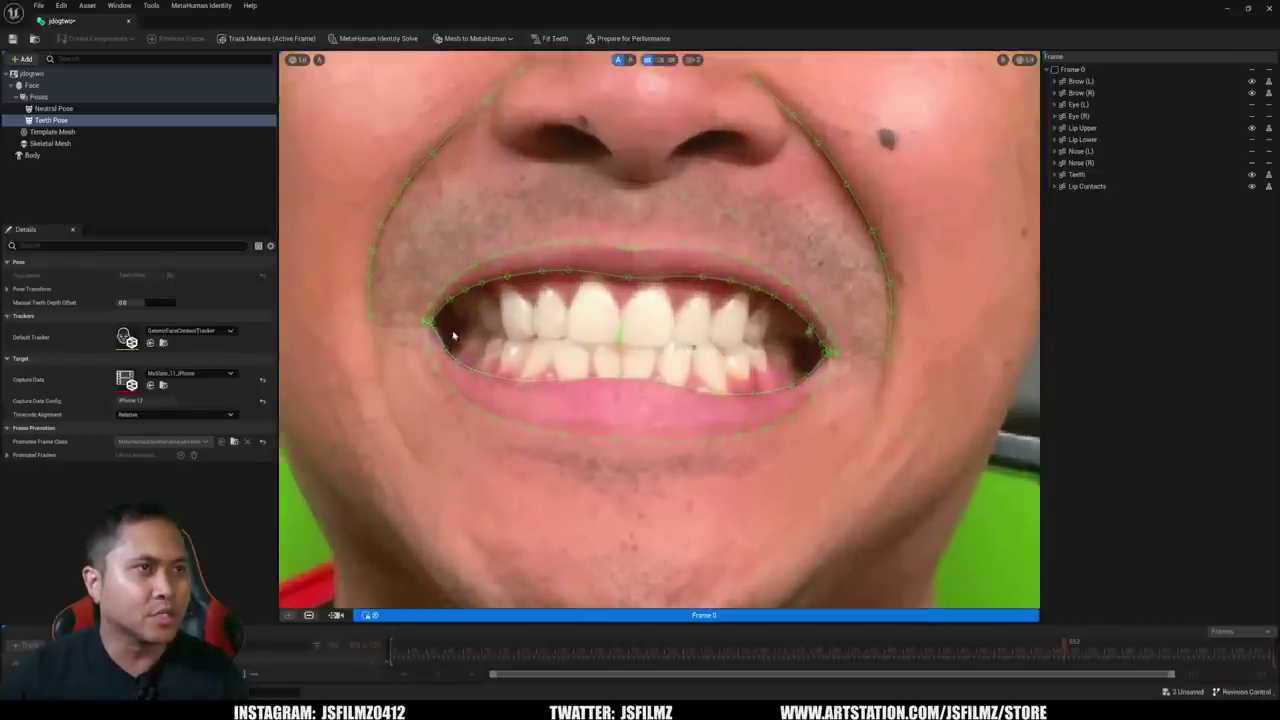
scroll(537, 347, up, 3)
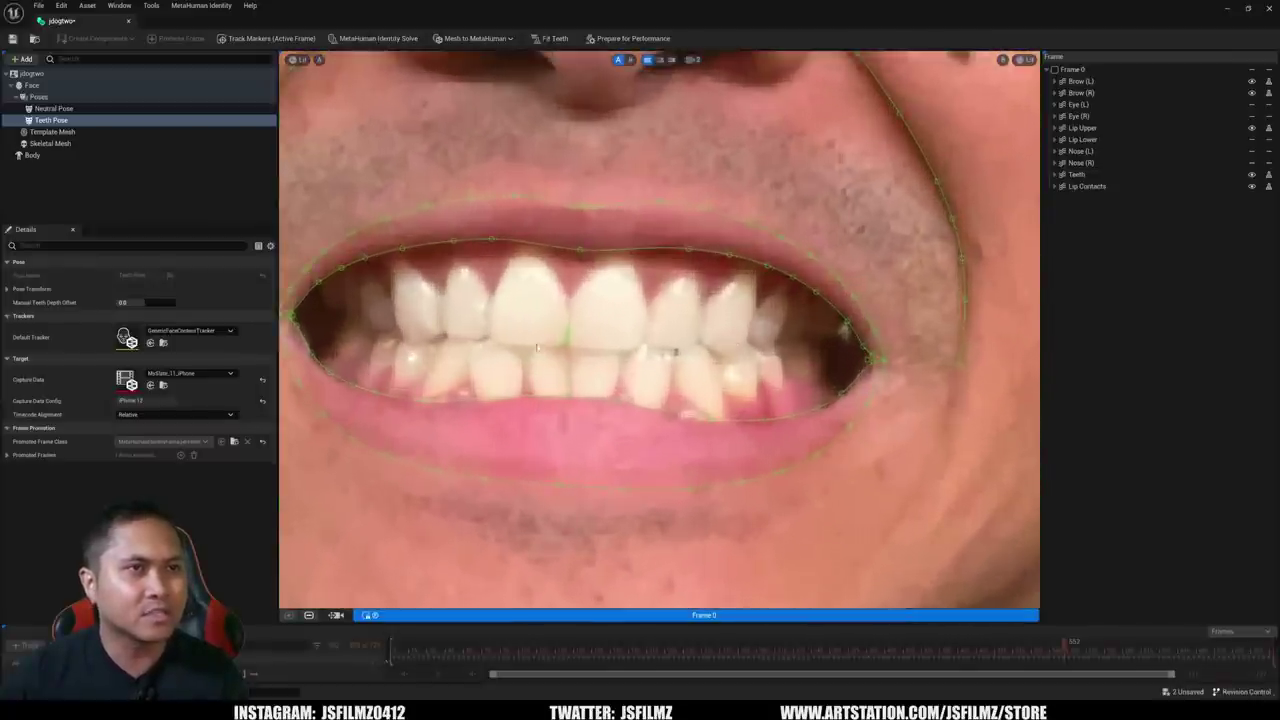
scroll(540, 345, up, 4)
click(562, 318)
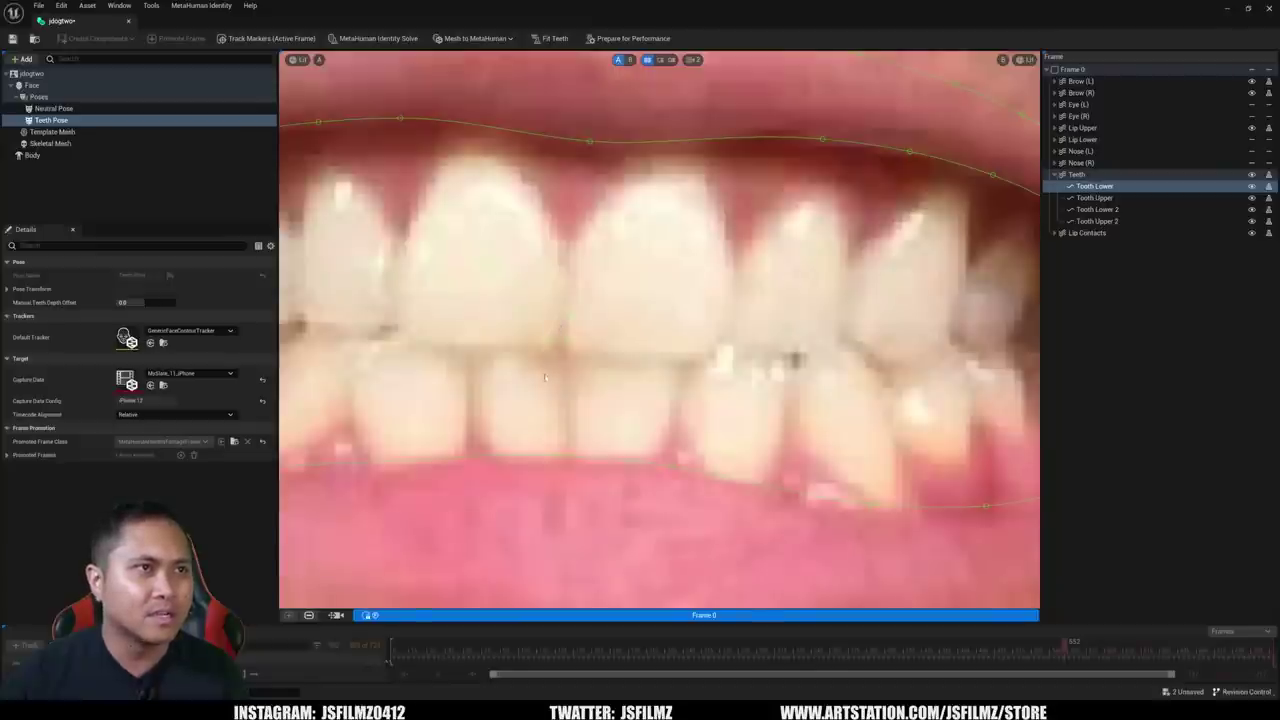
click(568, 349)
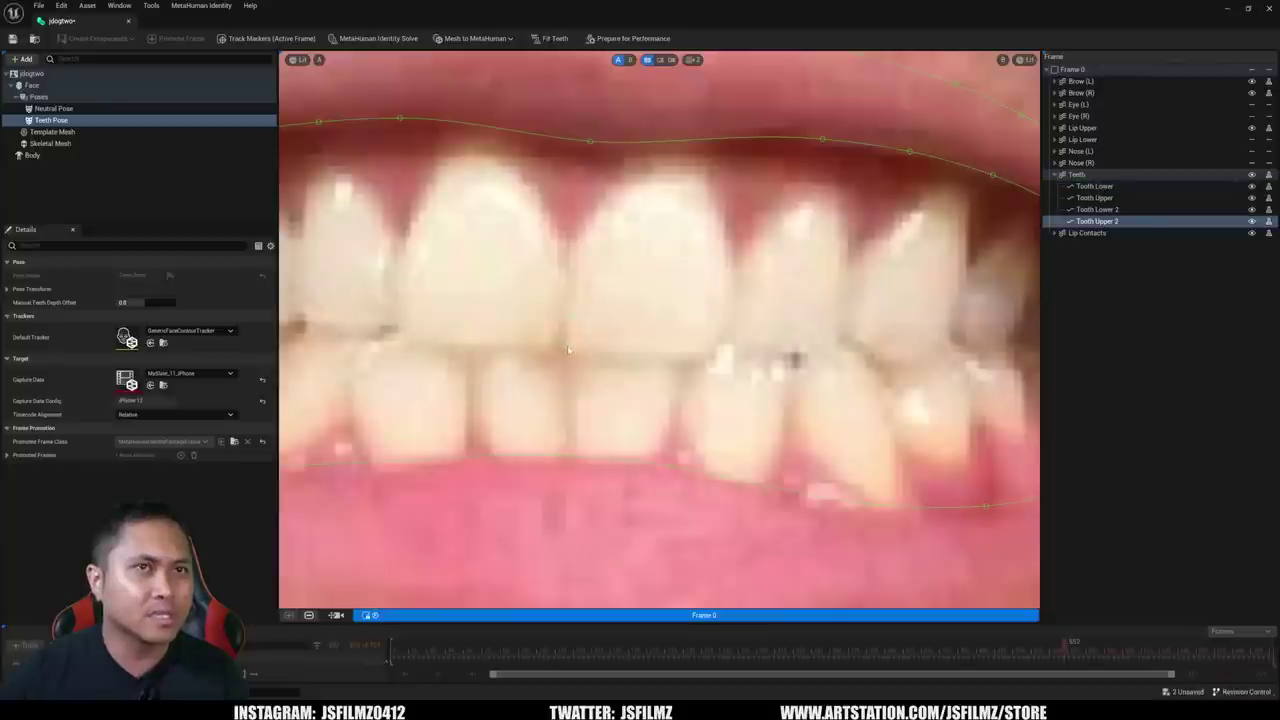
scroll(572, 320, down, 8)
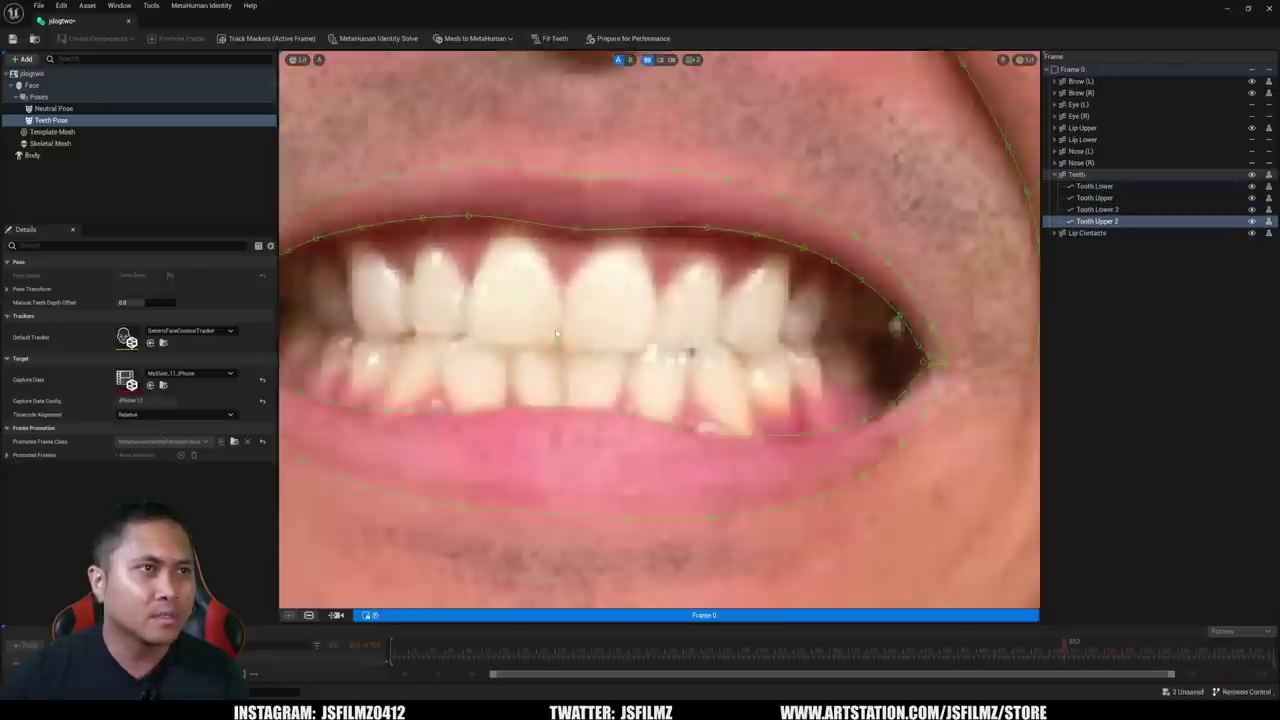
scroll(550, 332, down, 2)
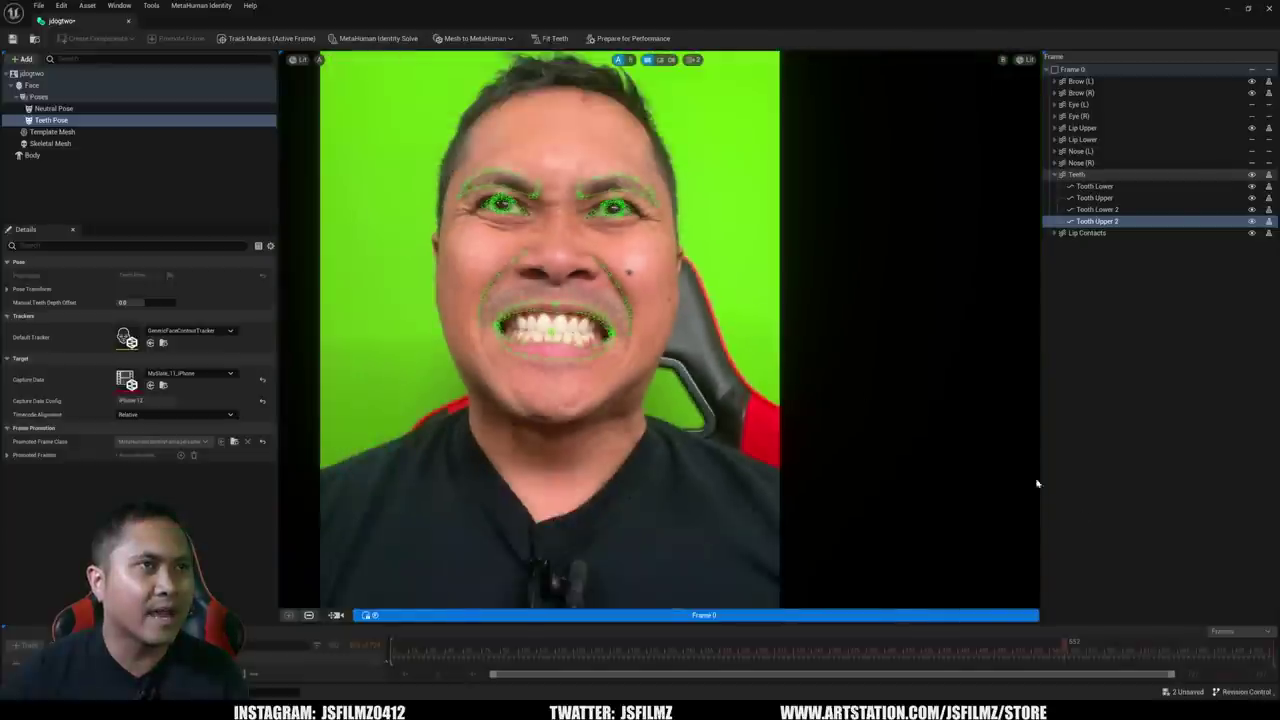
Fit the teeth, then run Prepare for Performance on the jdogtwo identity.
click(550, 38)
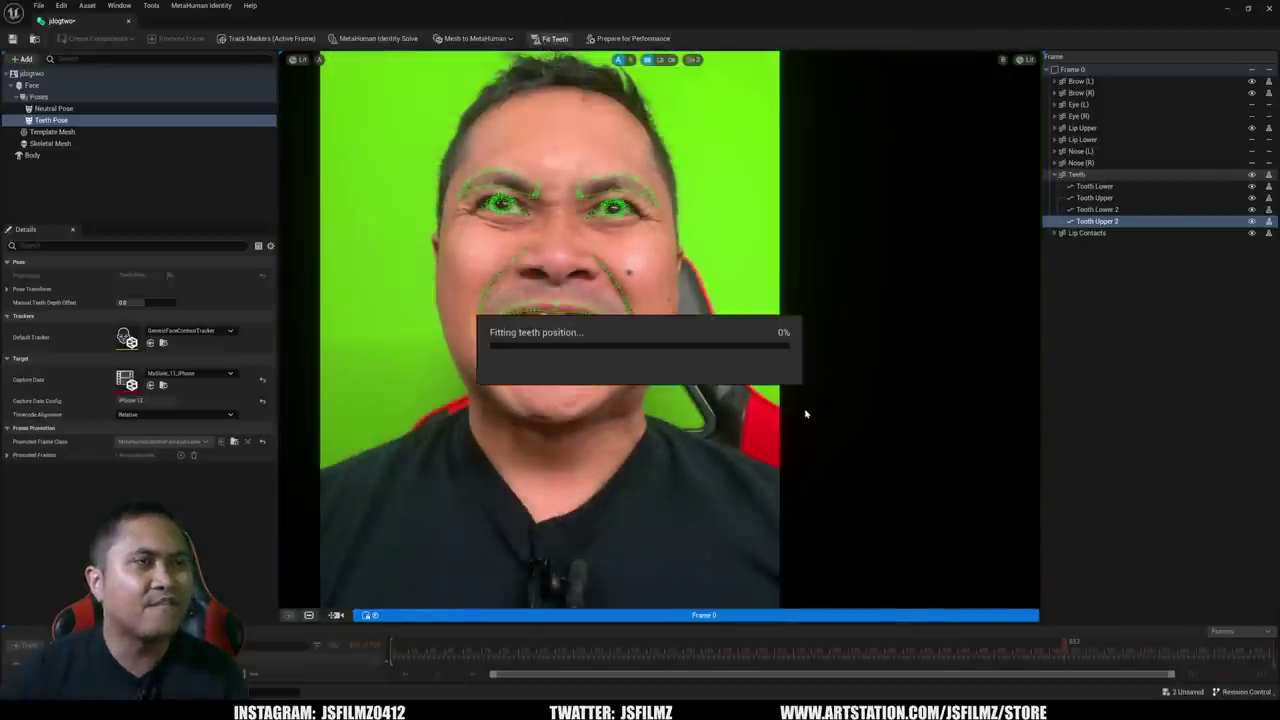
click(631, 40)
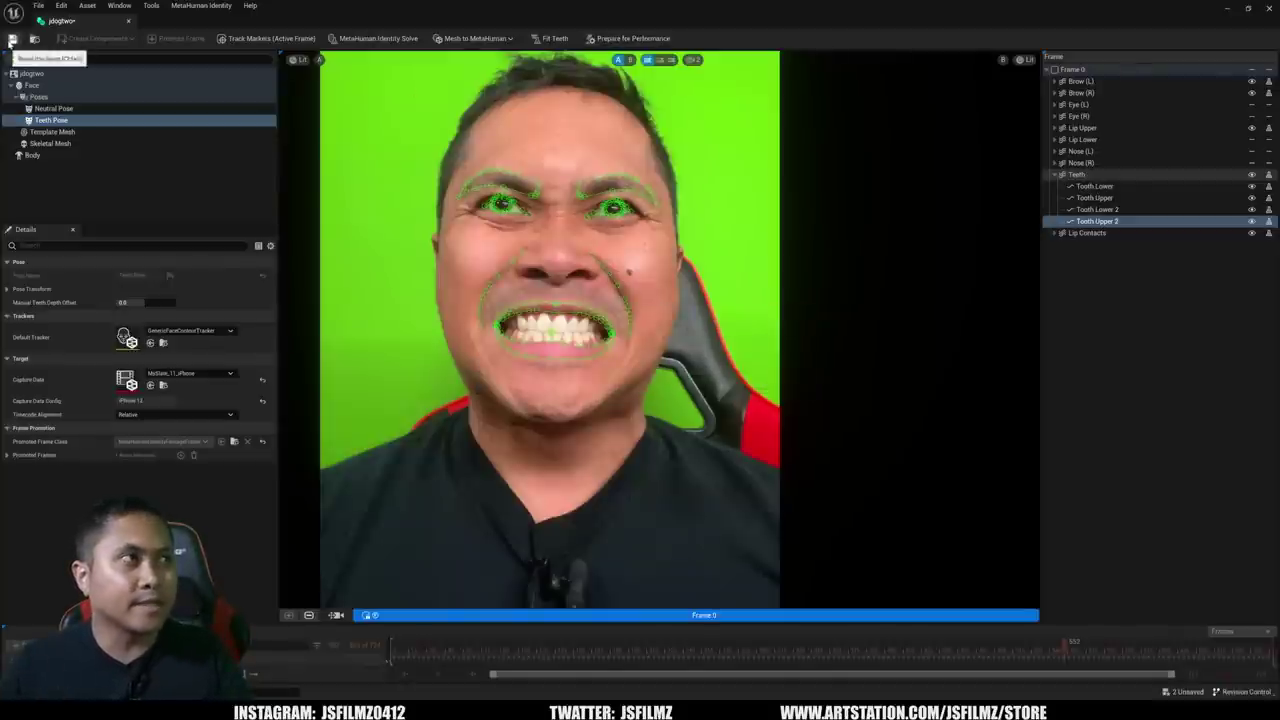
Close the identity editor, create the jdogtwotakeone MetaHuman Performance and open it.
click(1267, 7)
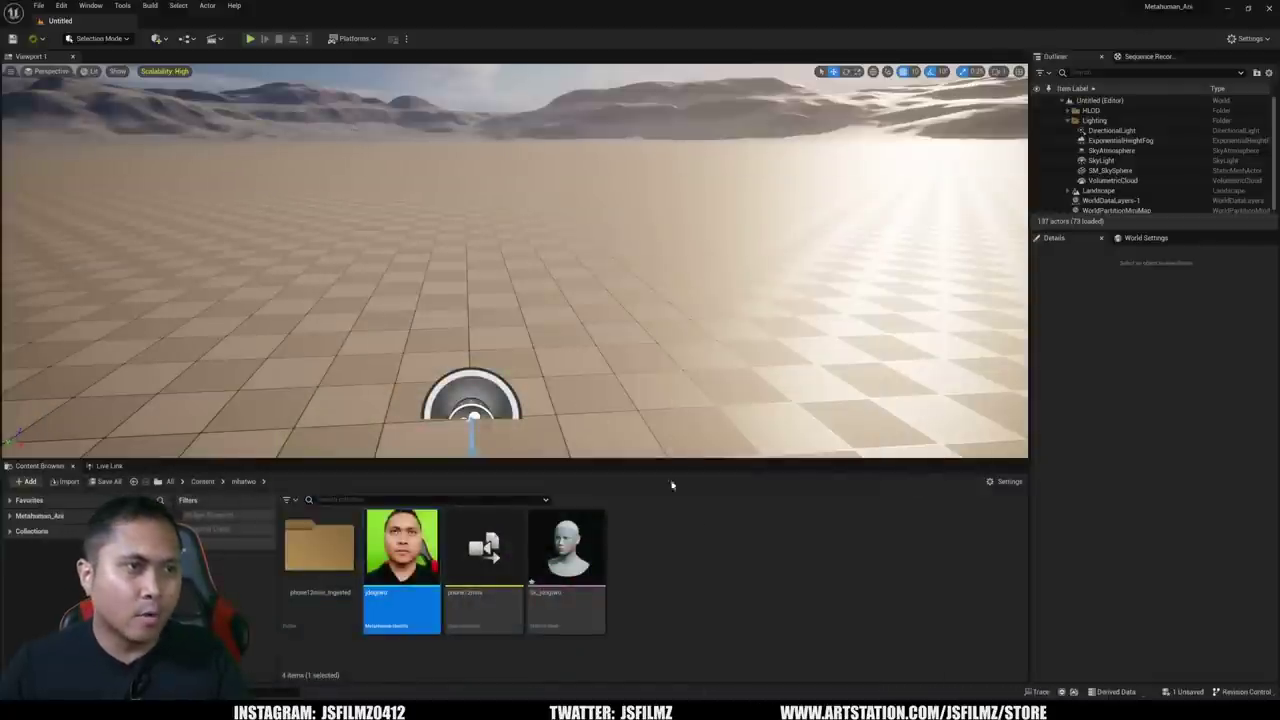
right_click(689, 583)
mouse_move(741, 505)
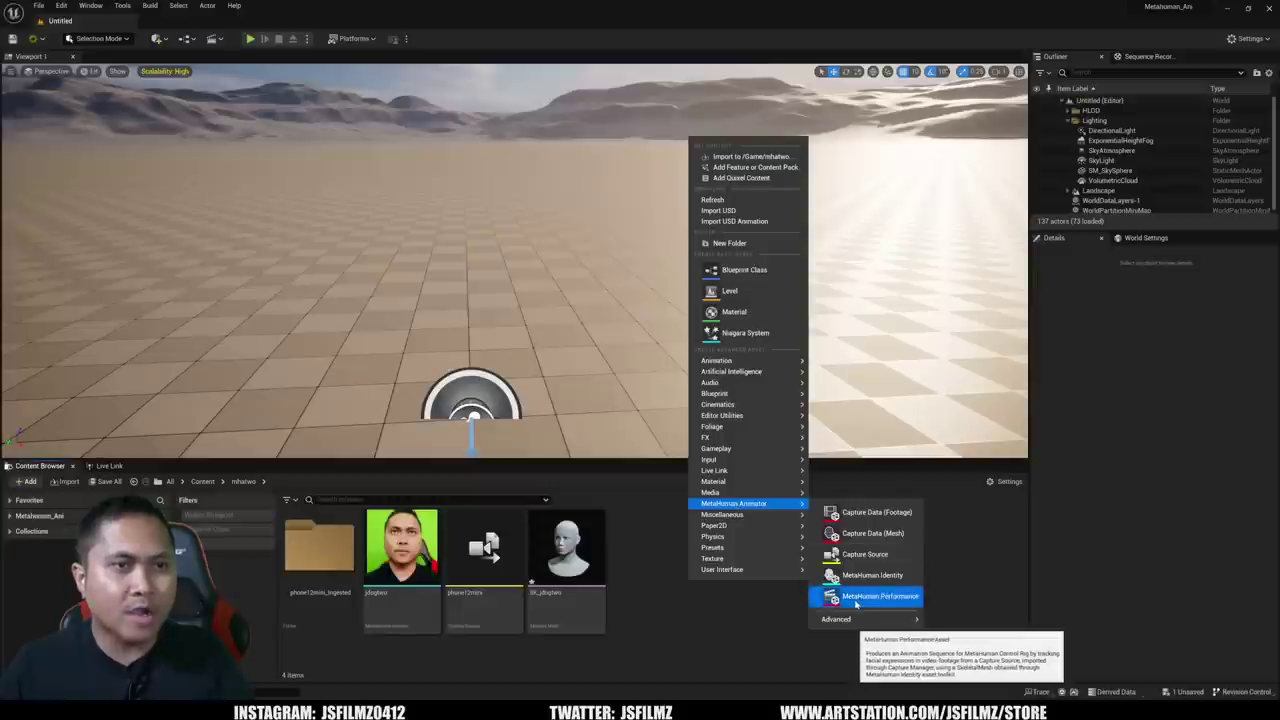
click(852, 597)
text(jdog)
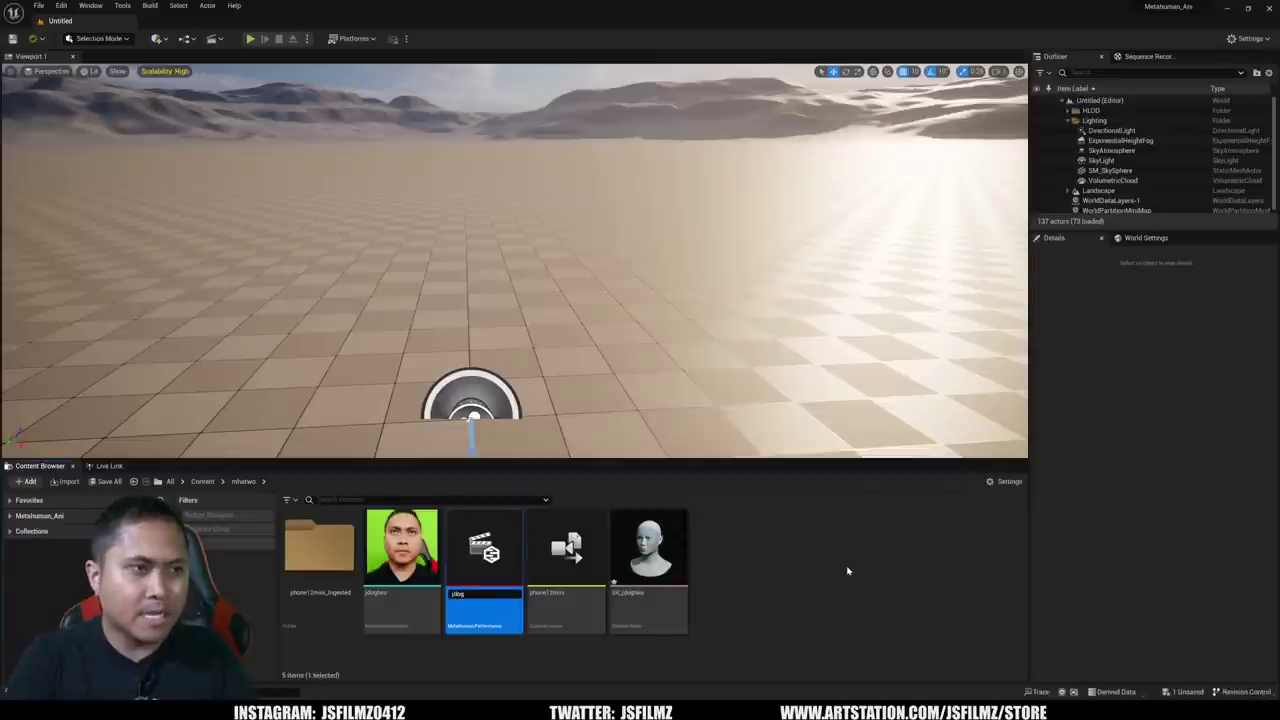
text(twstakeone)
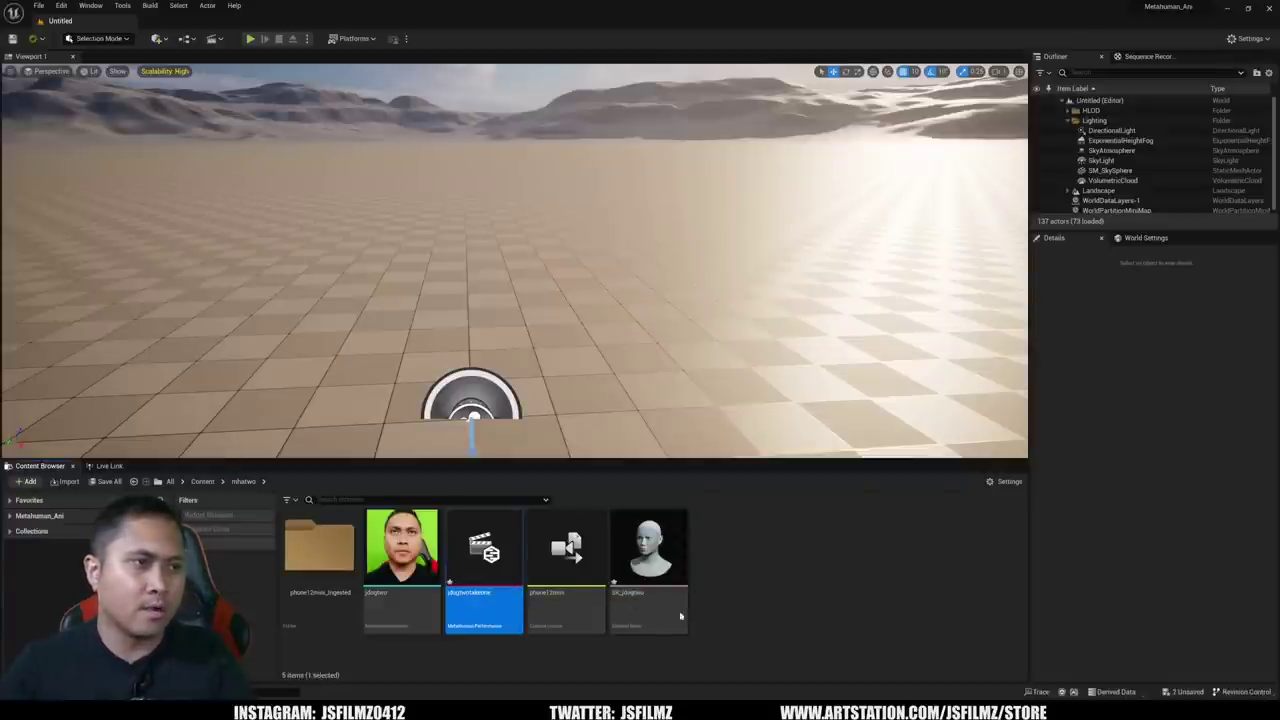
double_click(516, 570)
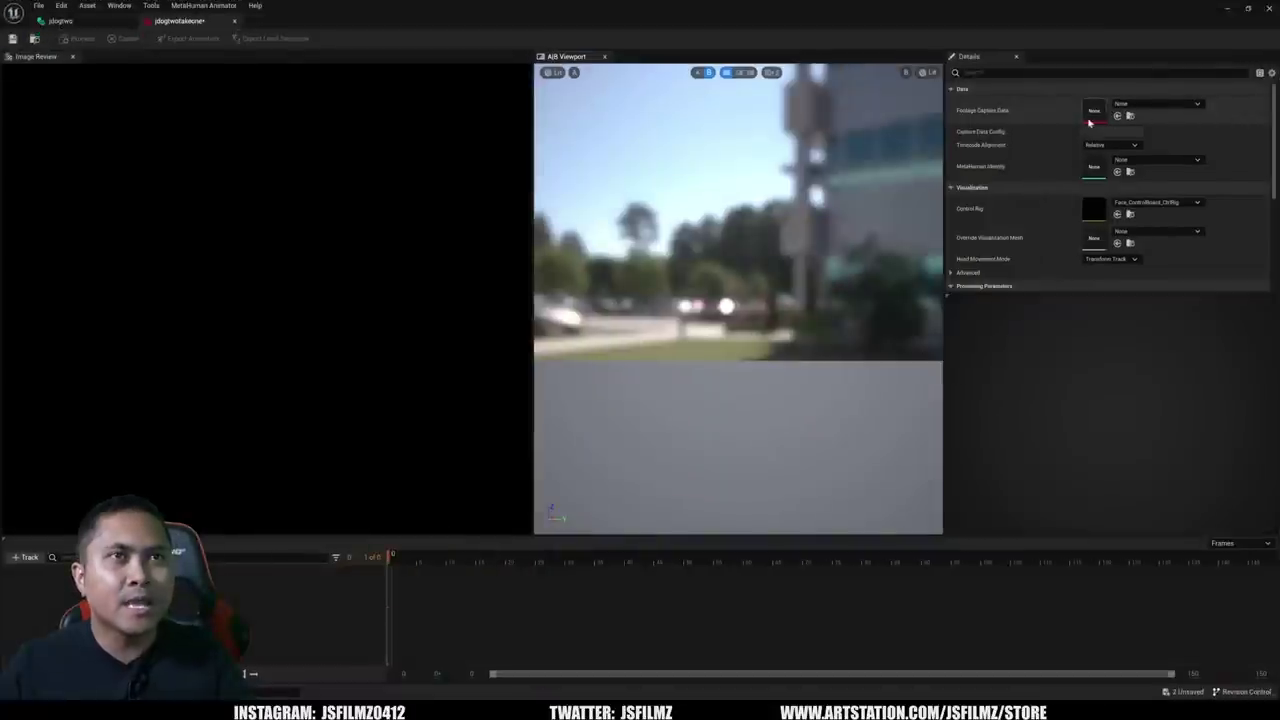
Set the performance's footage to MySlate_13_iPhone and its identity to jdogtwo.
click(1157, 103)
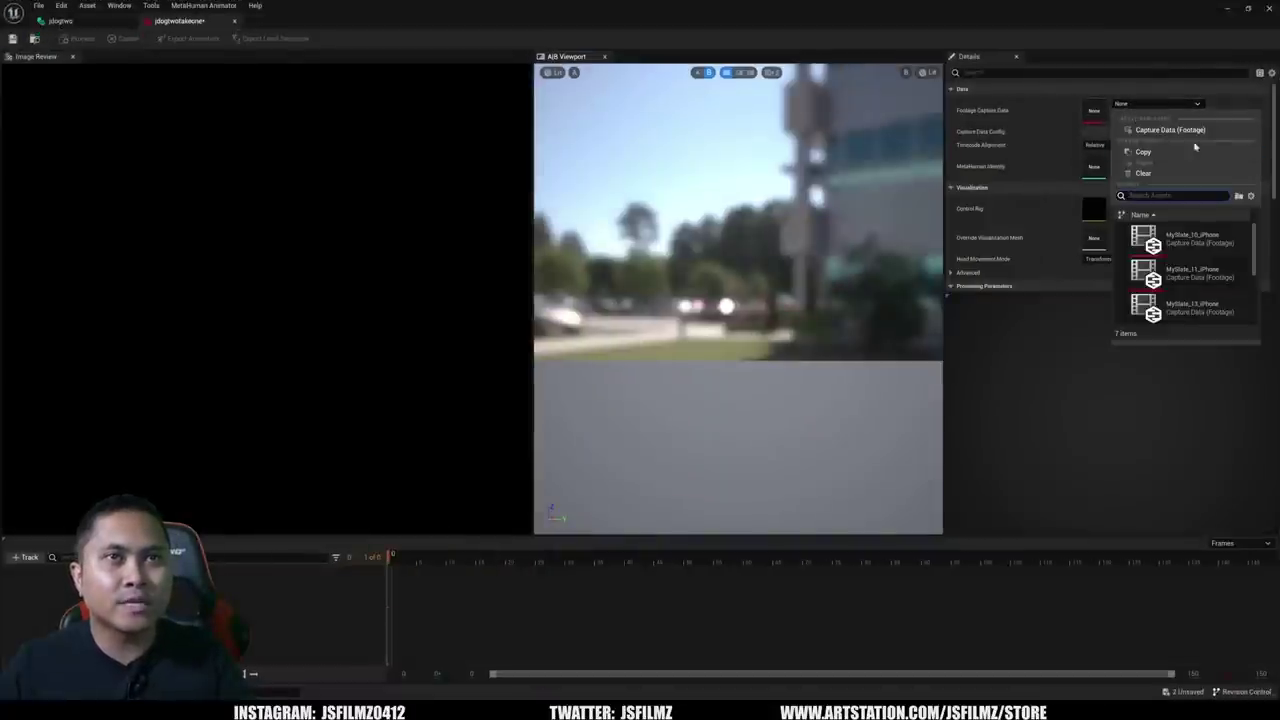
scroll(1254, 250, down, 2)
scroll(1254, 250, down, 1)
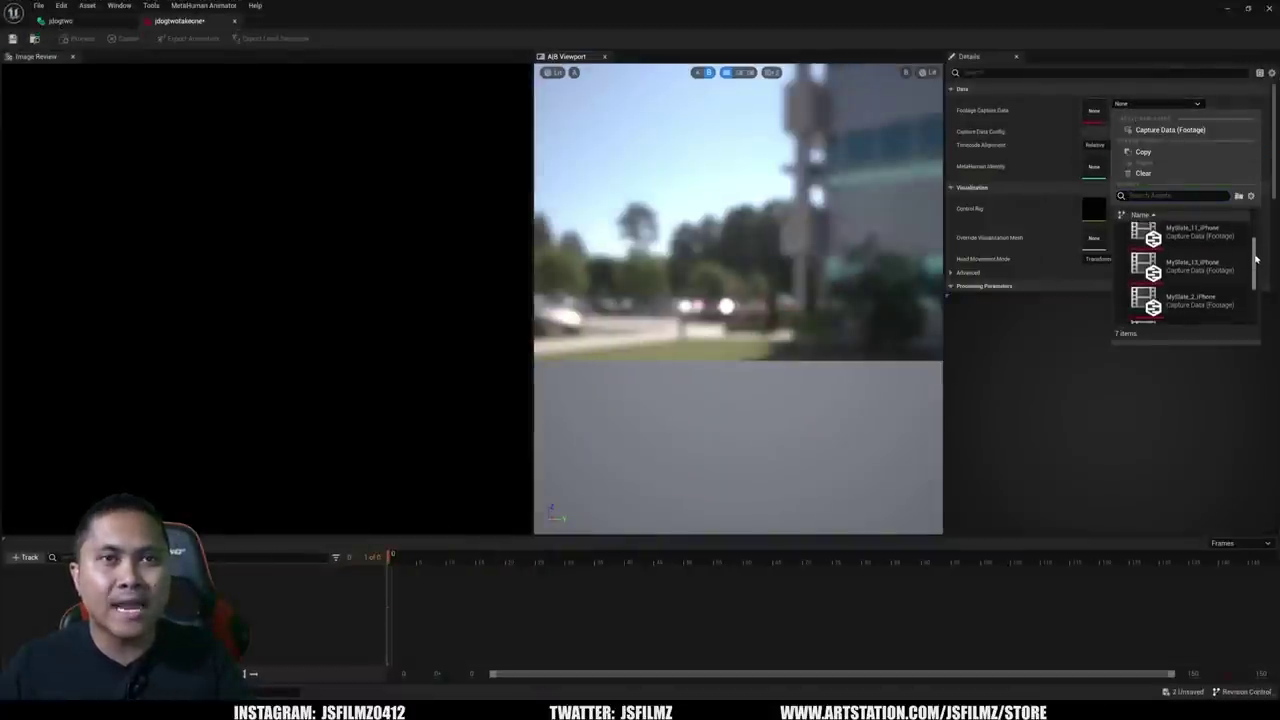
click(1193, 270)
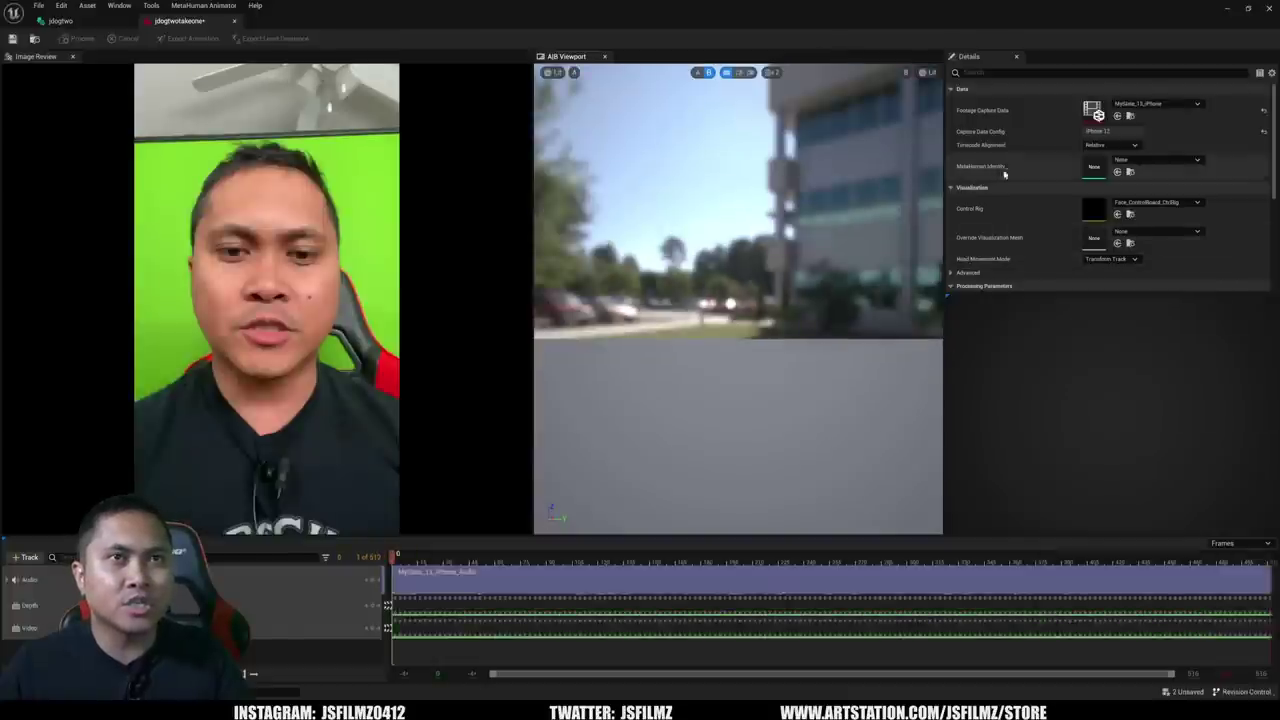
click(1150, 160)
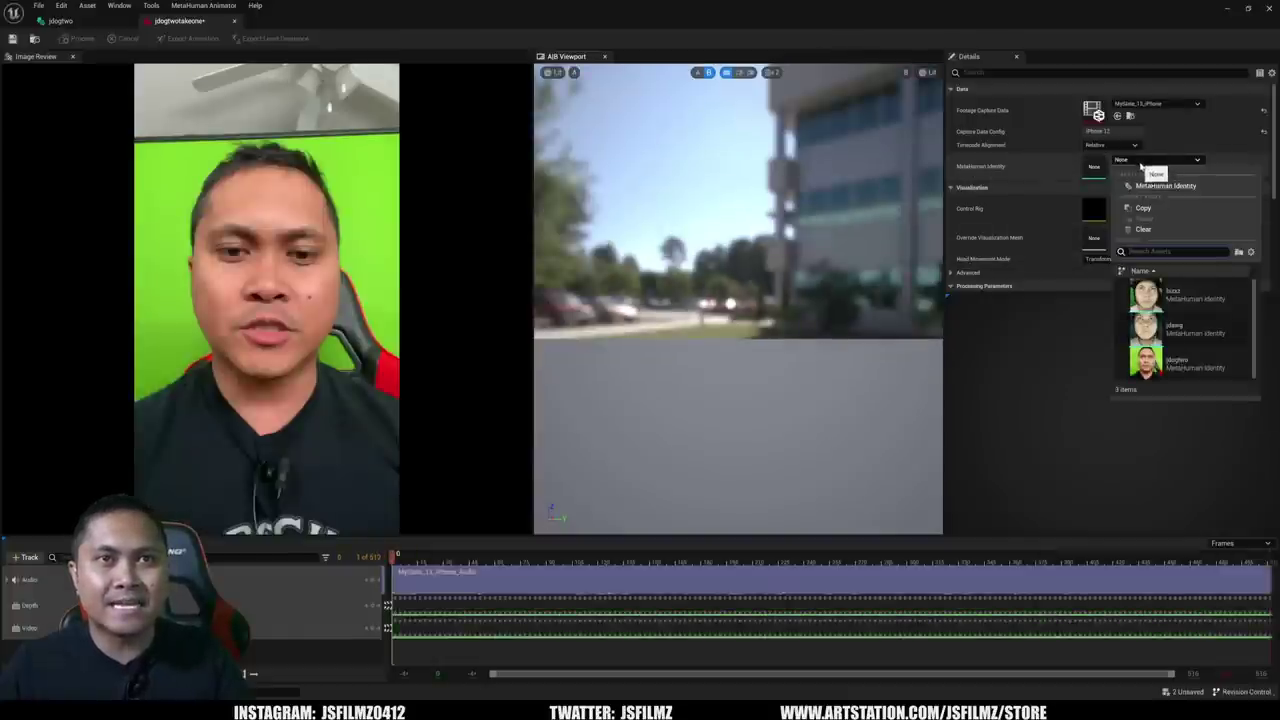
click(1158, 362)
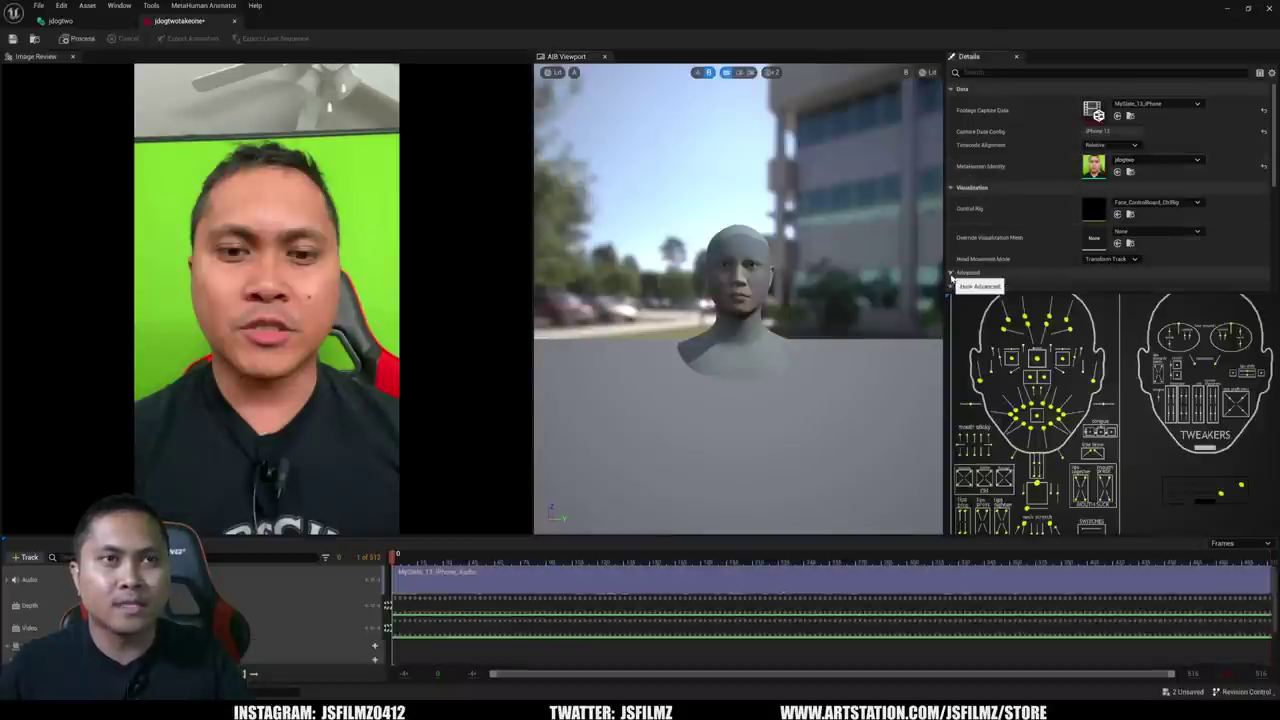
Set Head Movement Mode to Disabled in the advanced performance settings.
click(953, 286)
scroll(1039, 246, down, 1)
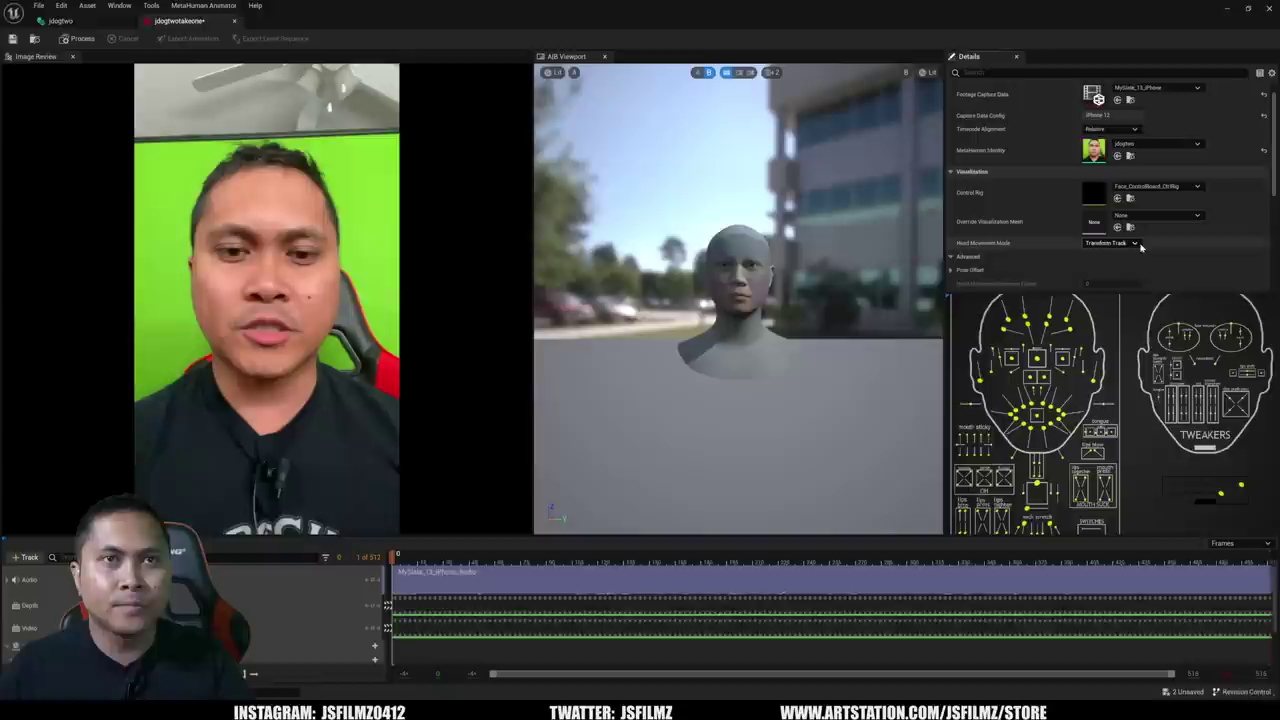
click(1112, 243)
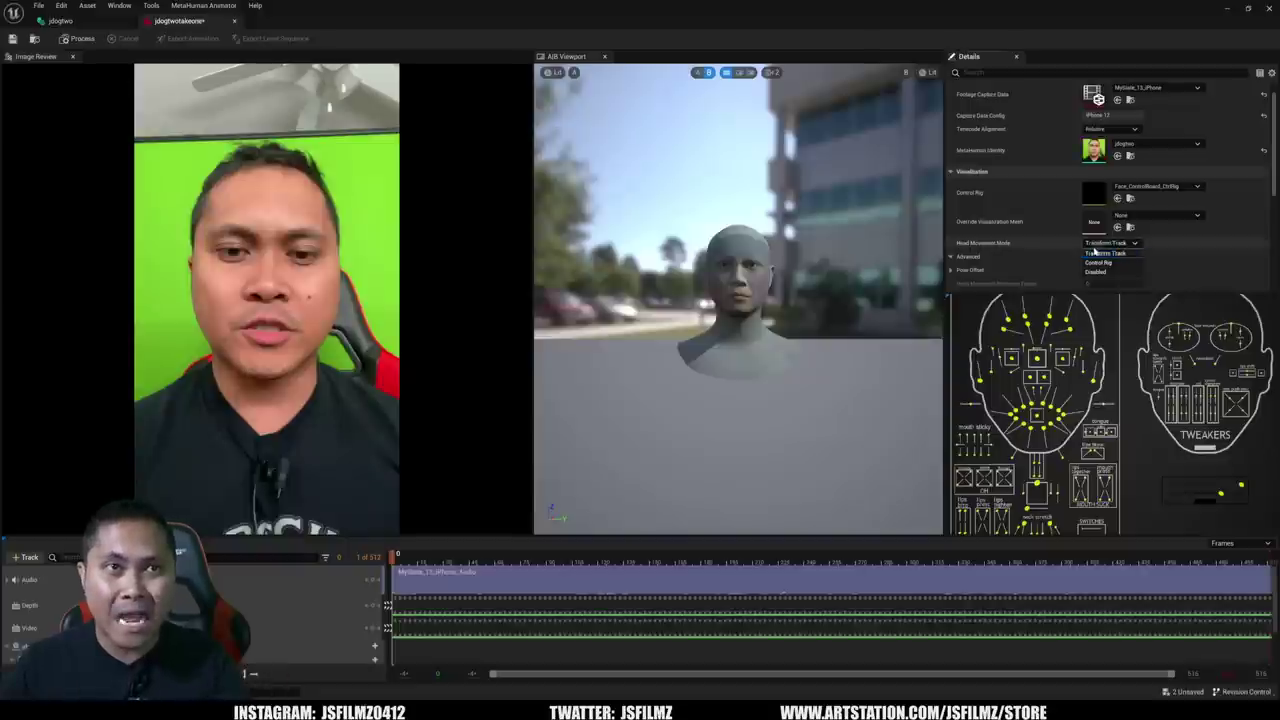
click(1098, 273)
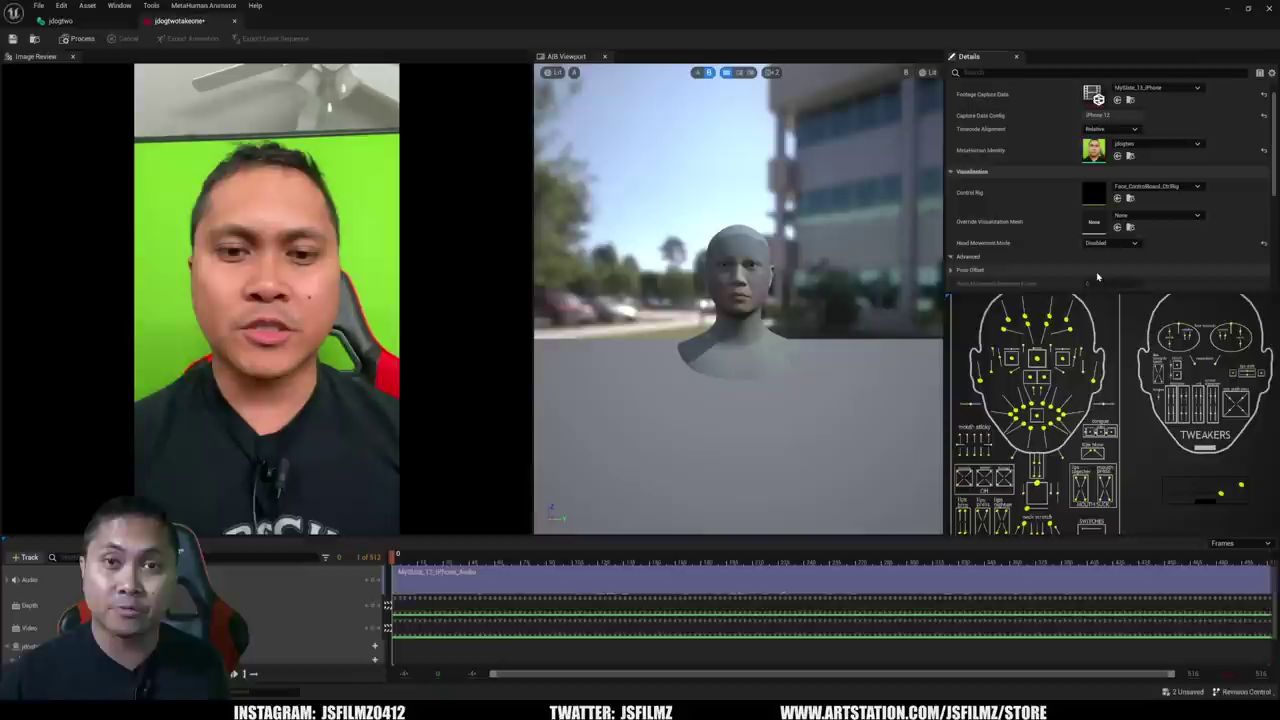
scroll(1180, 240, down, 5)
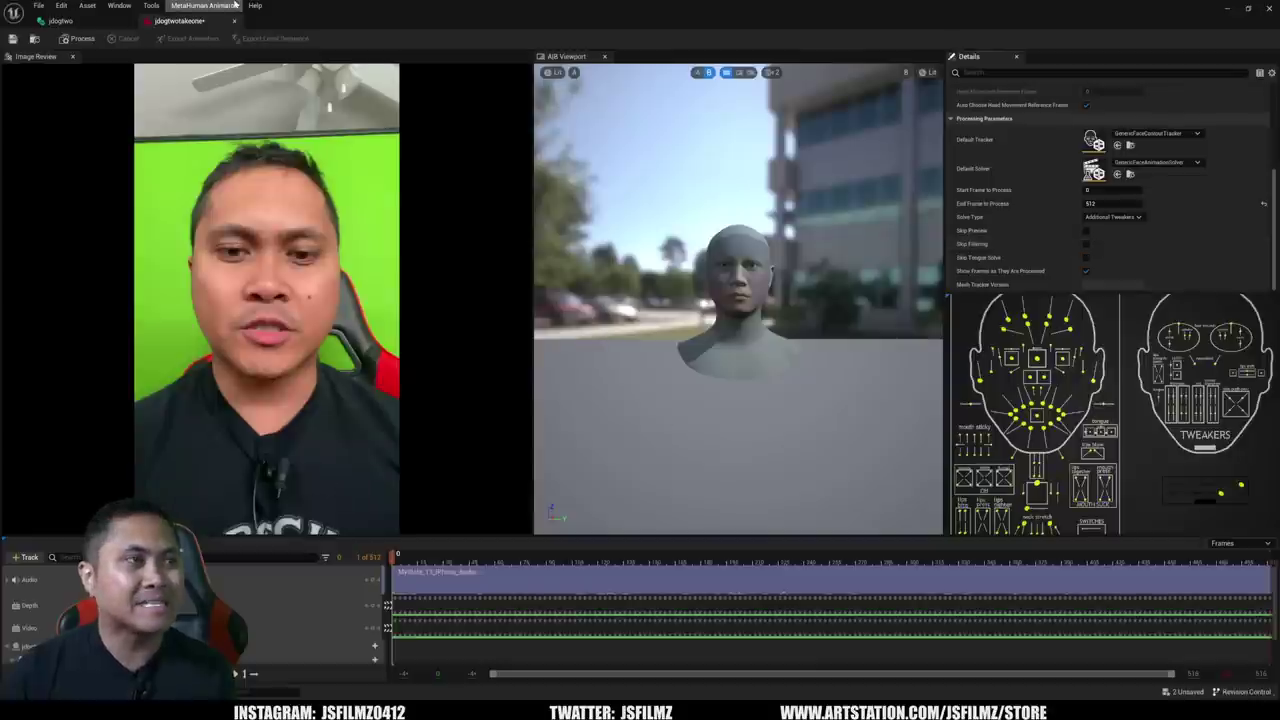
Process the performance, then export it as the AS_jdogtwotakeone animation sequence with default settings.
click(78, 39)
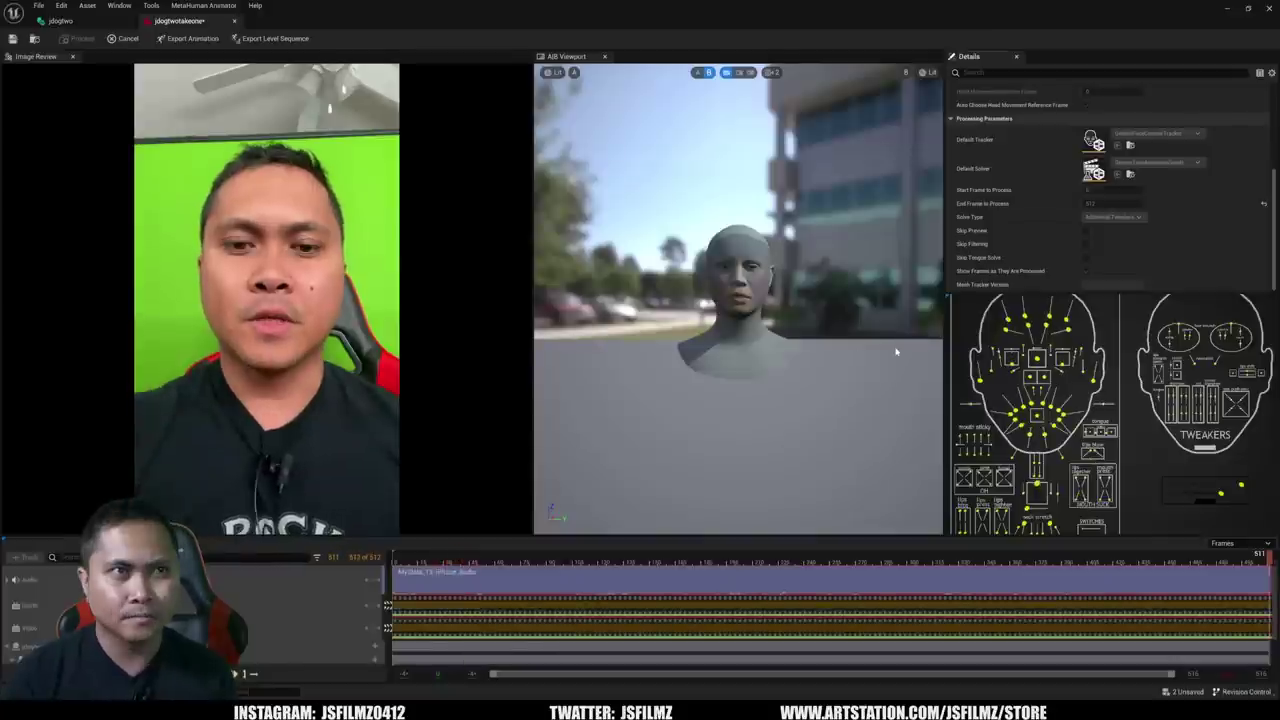
scroll(857, 300, up, 5)
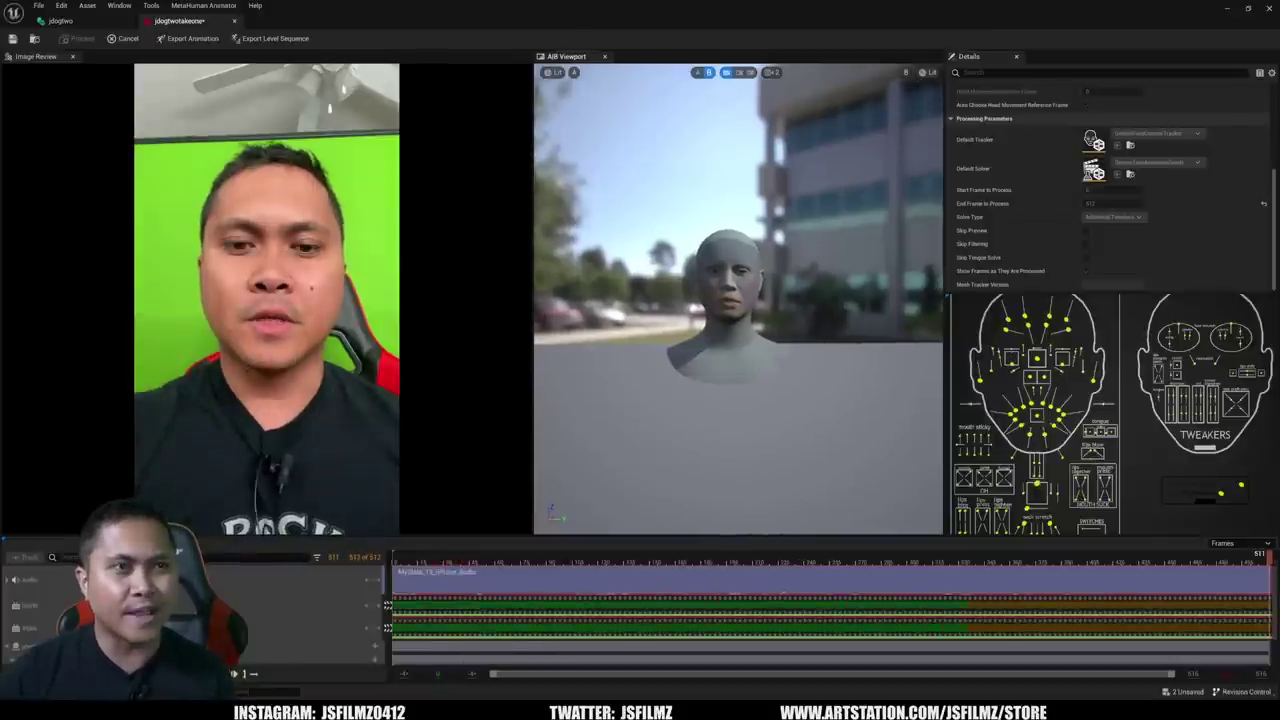
scroll(738, 300, down, 1)
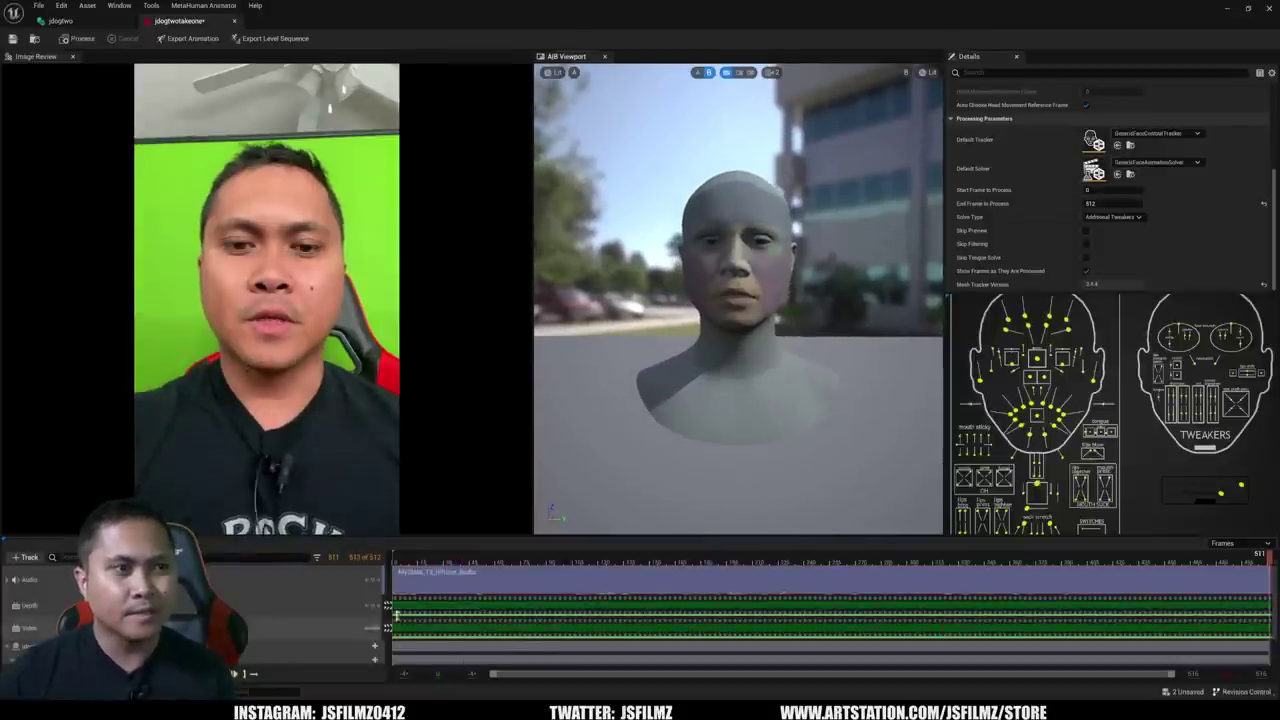
click(190, 38)
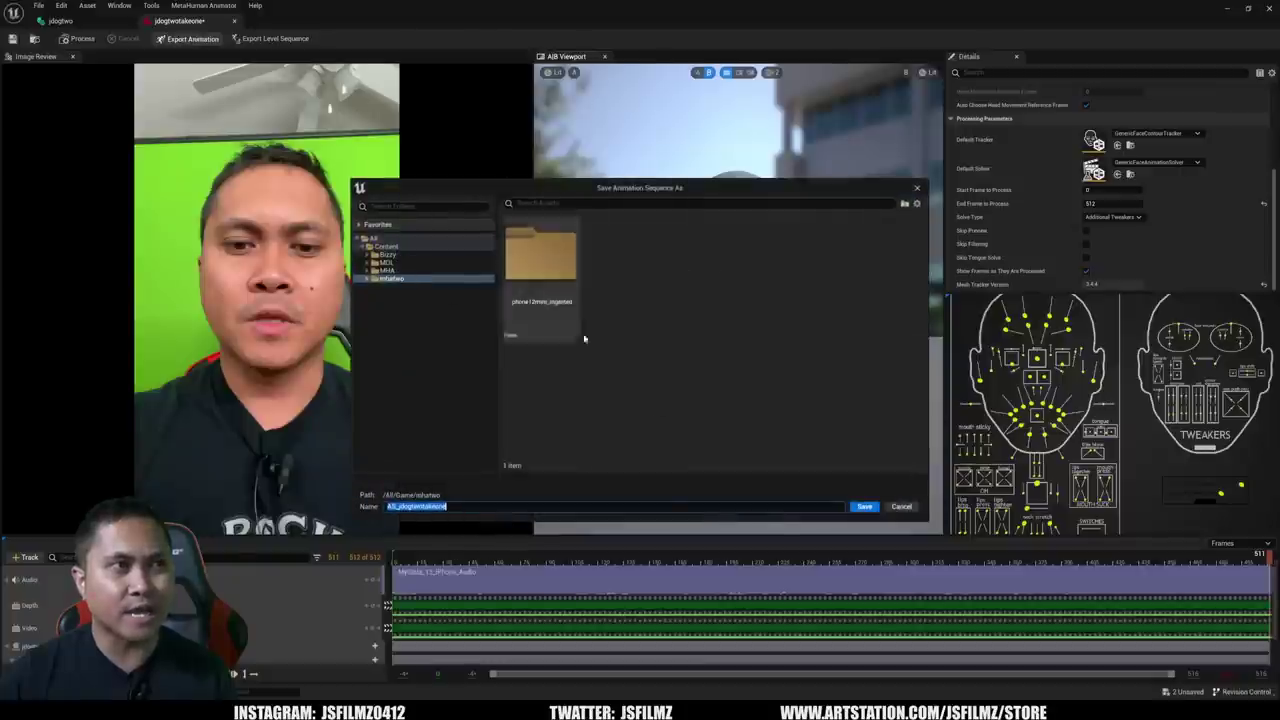
click(863, 507)
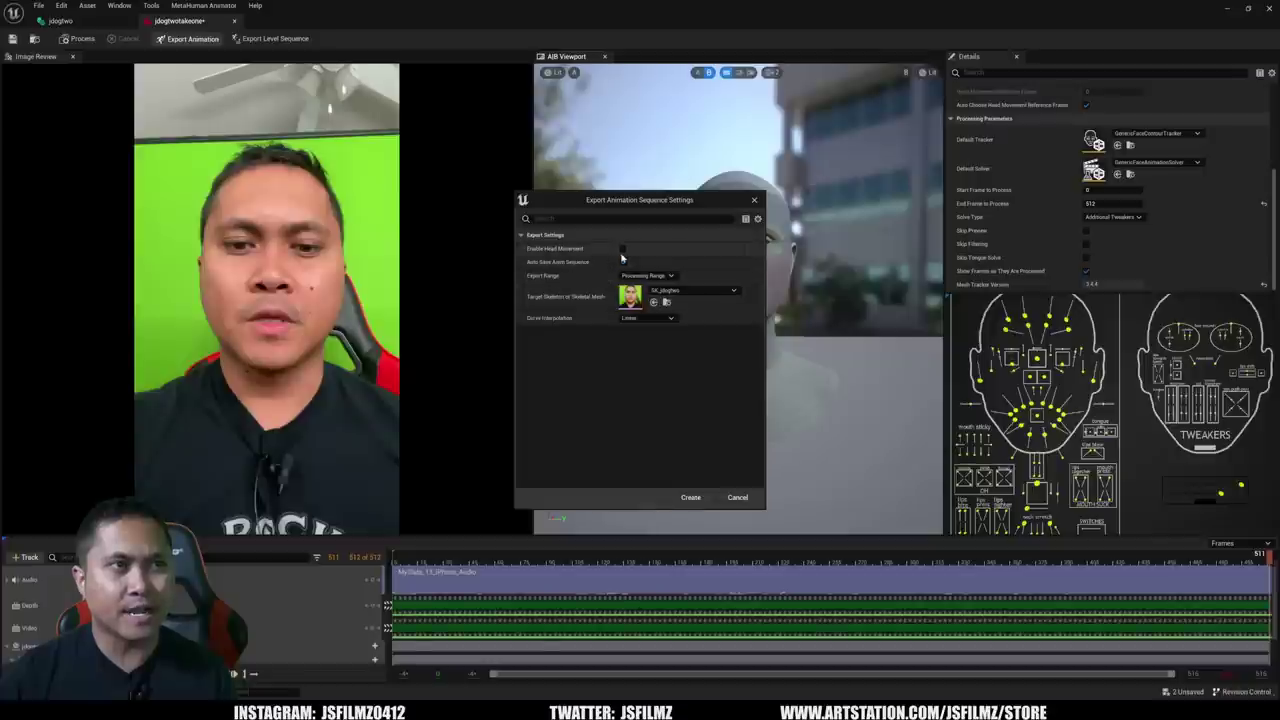
click(691, 497)
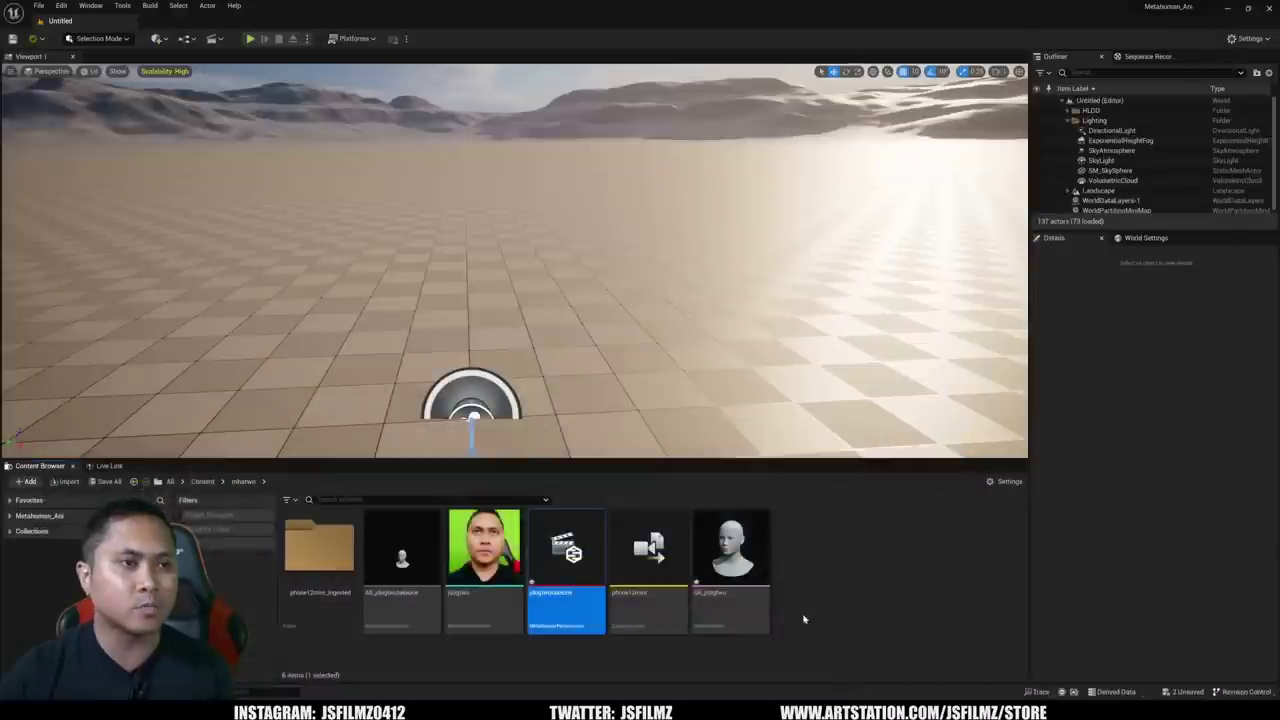
Migrate AS_jdogtwotakeone, saving assets first, into the Lighting 5.1 5.2 - 2 project's Content folder.
click(400, 600)
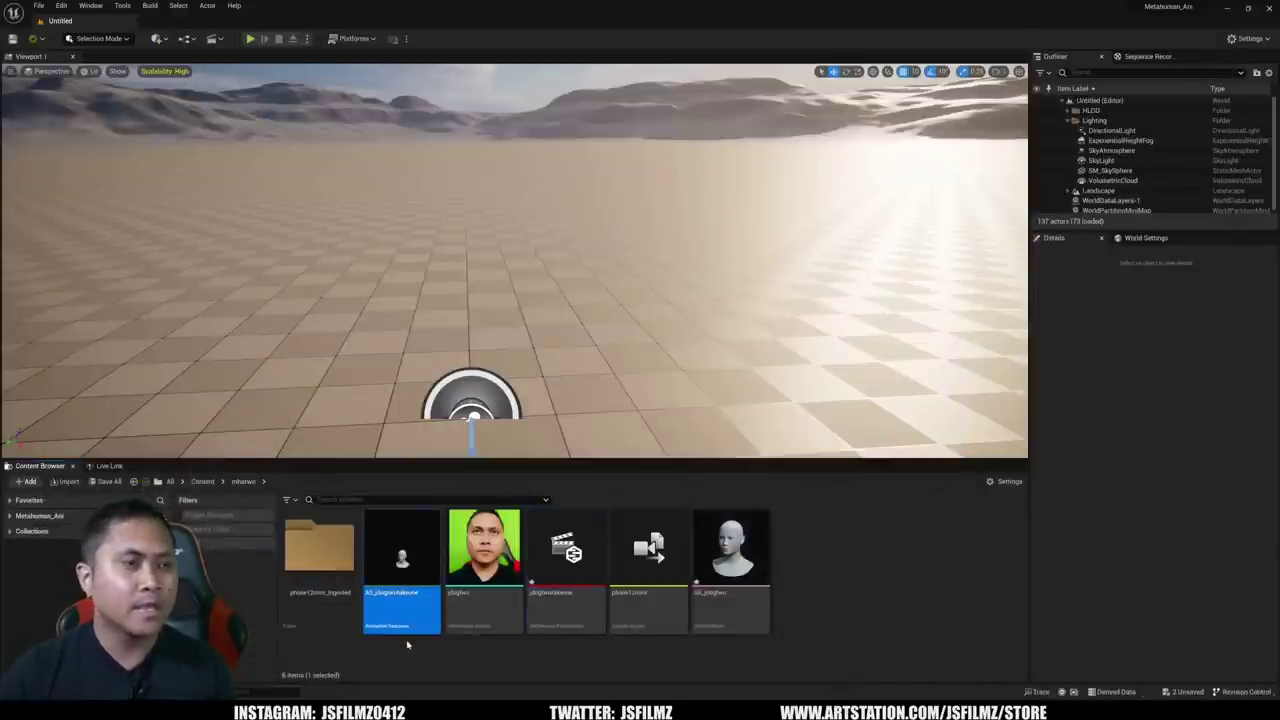
right_click(400, 562)
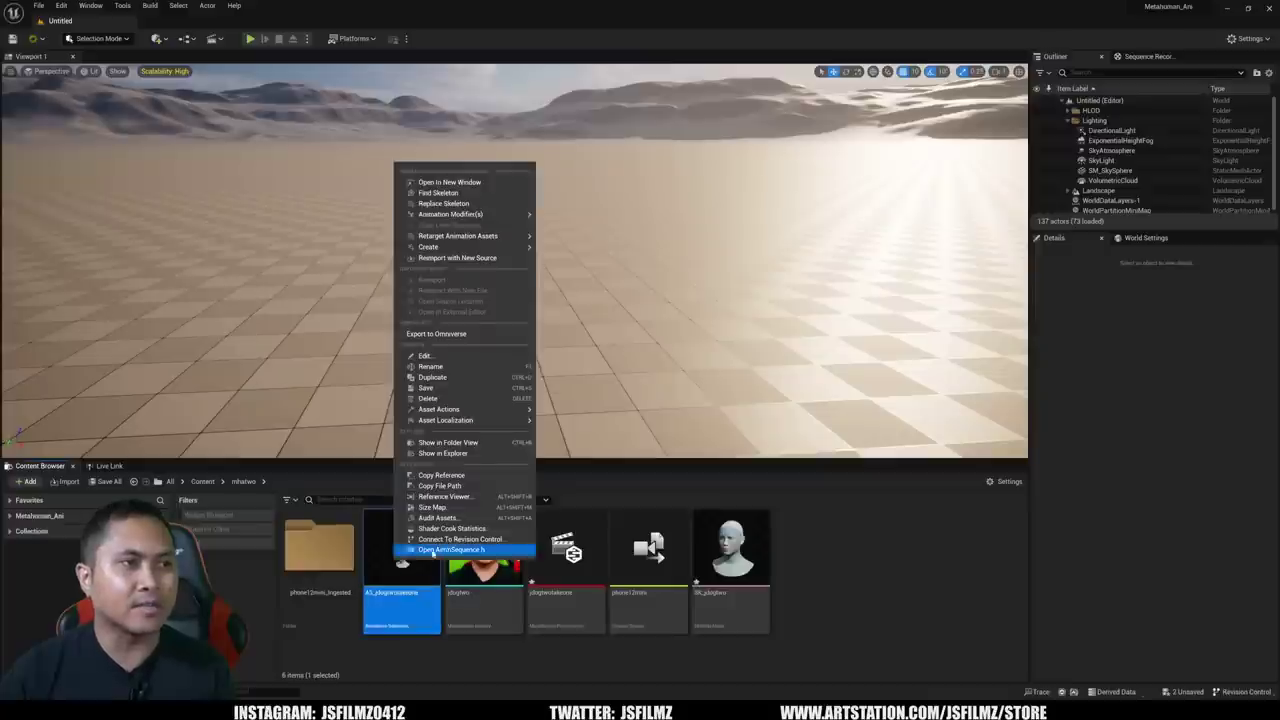
mouse_move(430, 409)
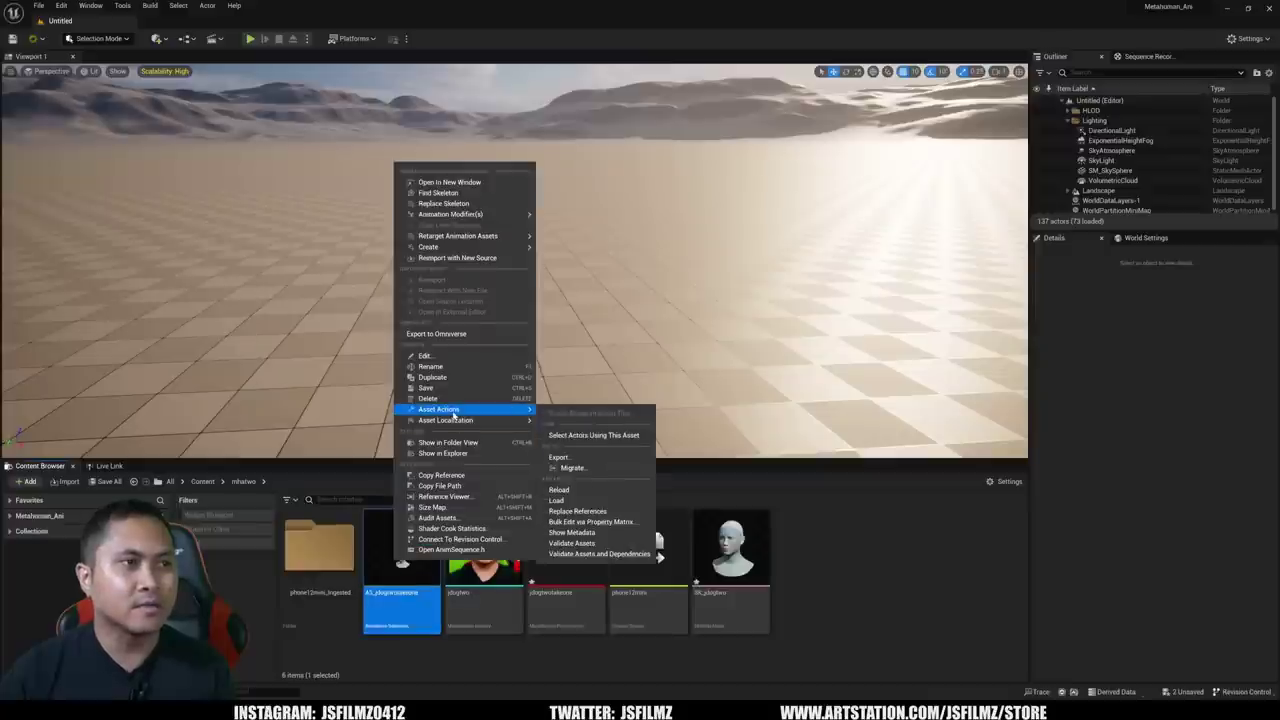
click(575, 467)
click(664, 468)
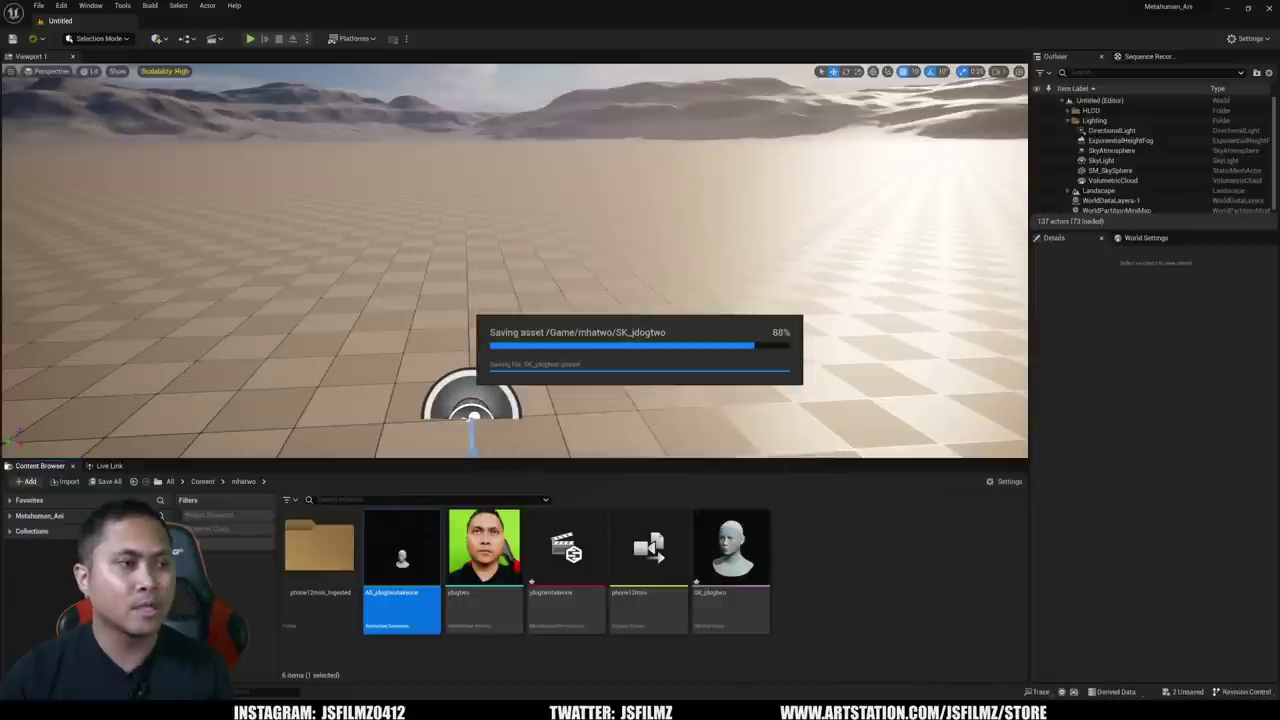
click(718, 475)
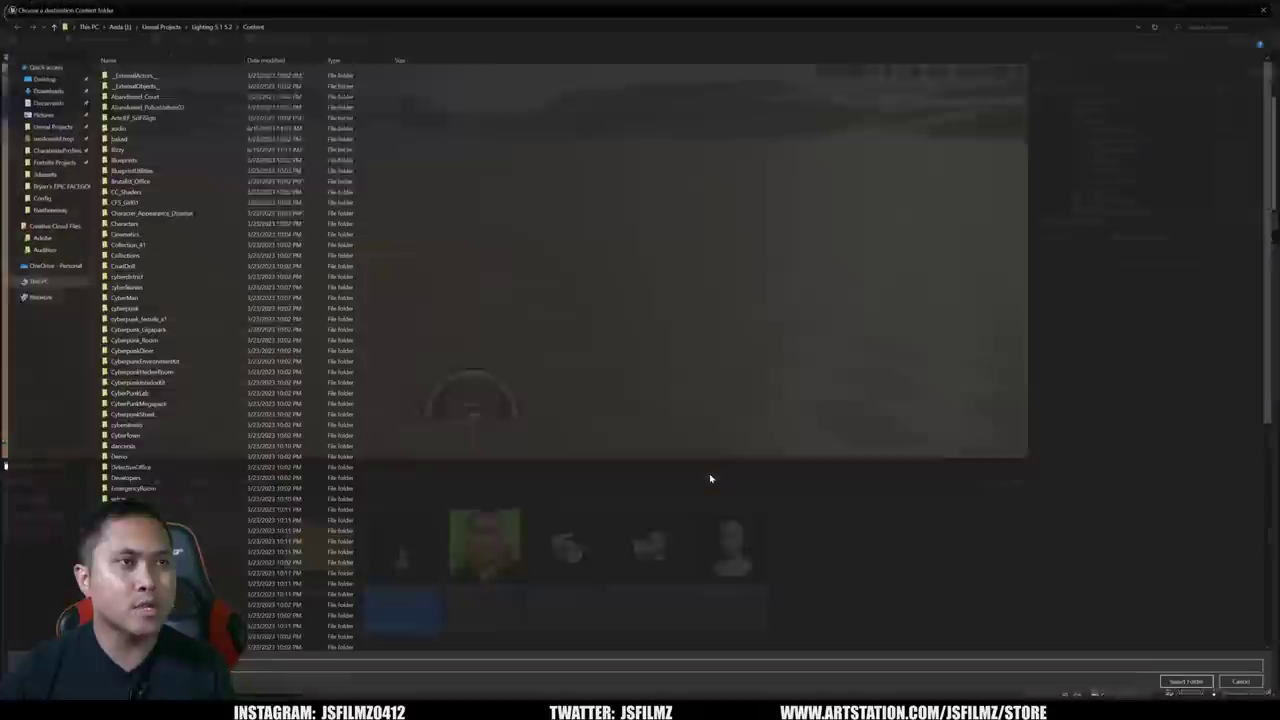
click(174, 24)
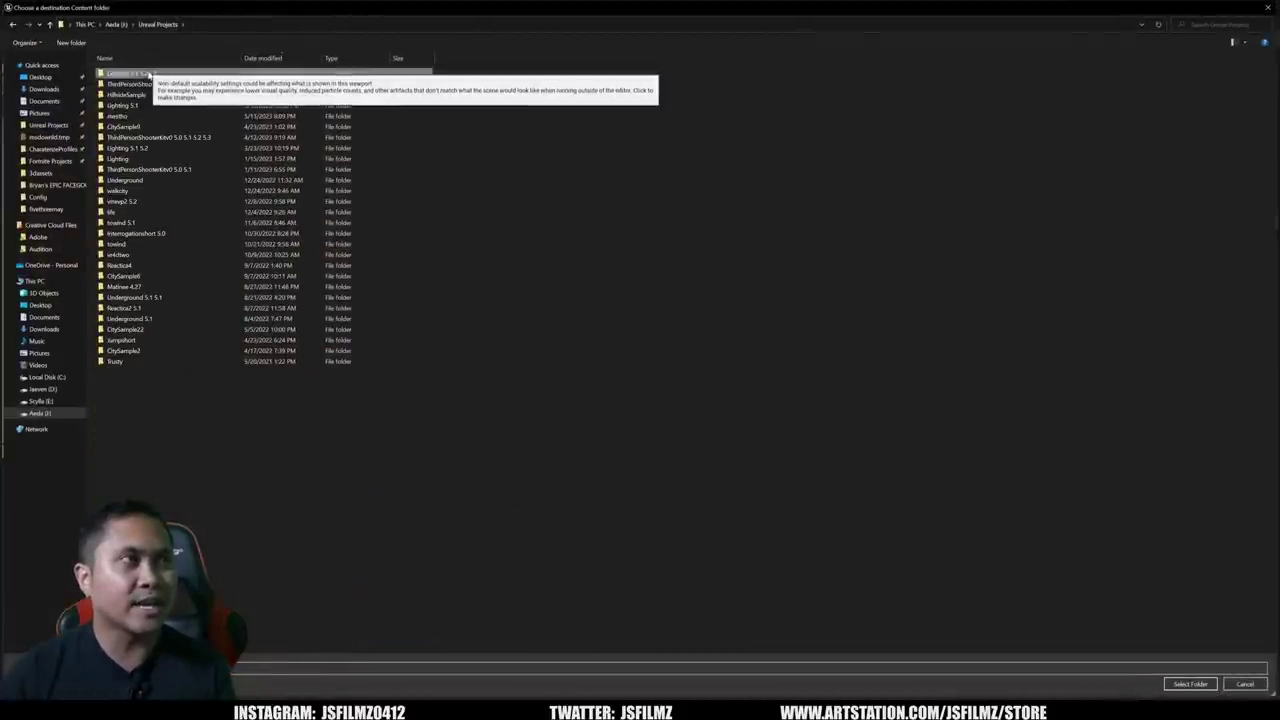
double_click(150, 75)
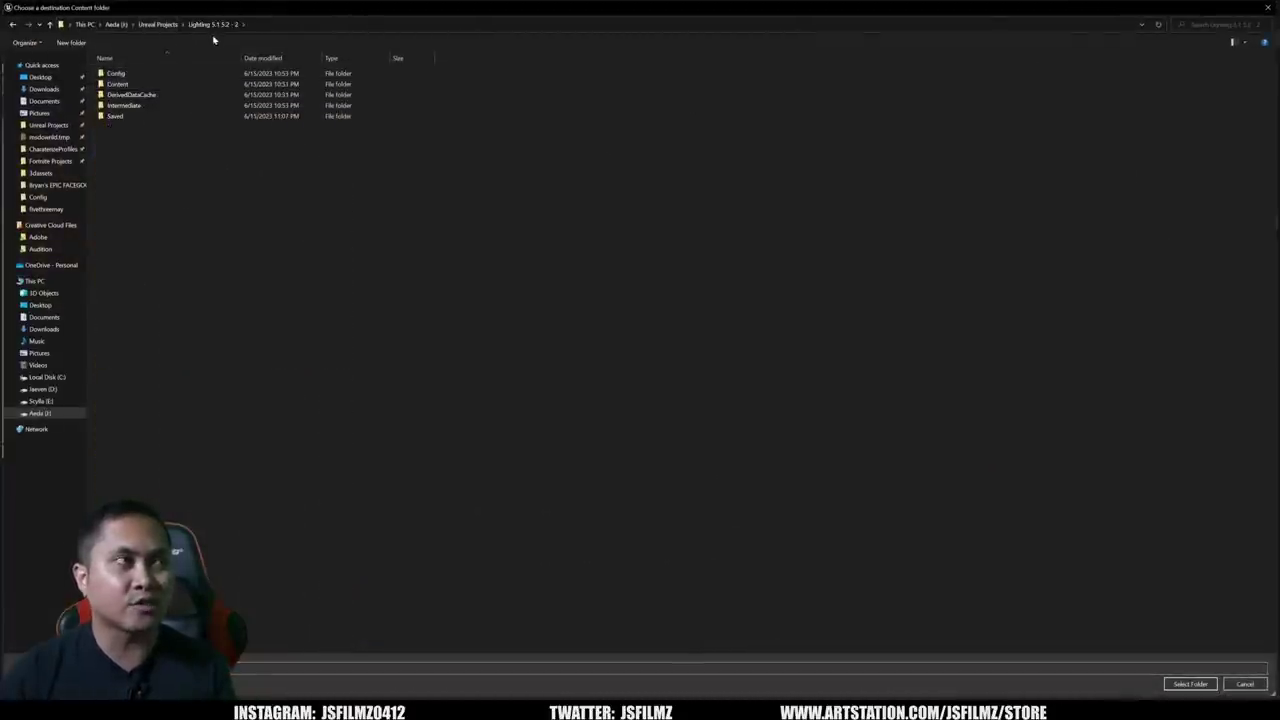
double_click(127, 85)
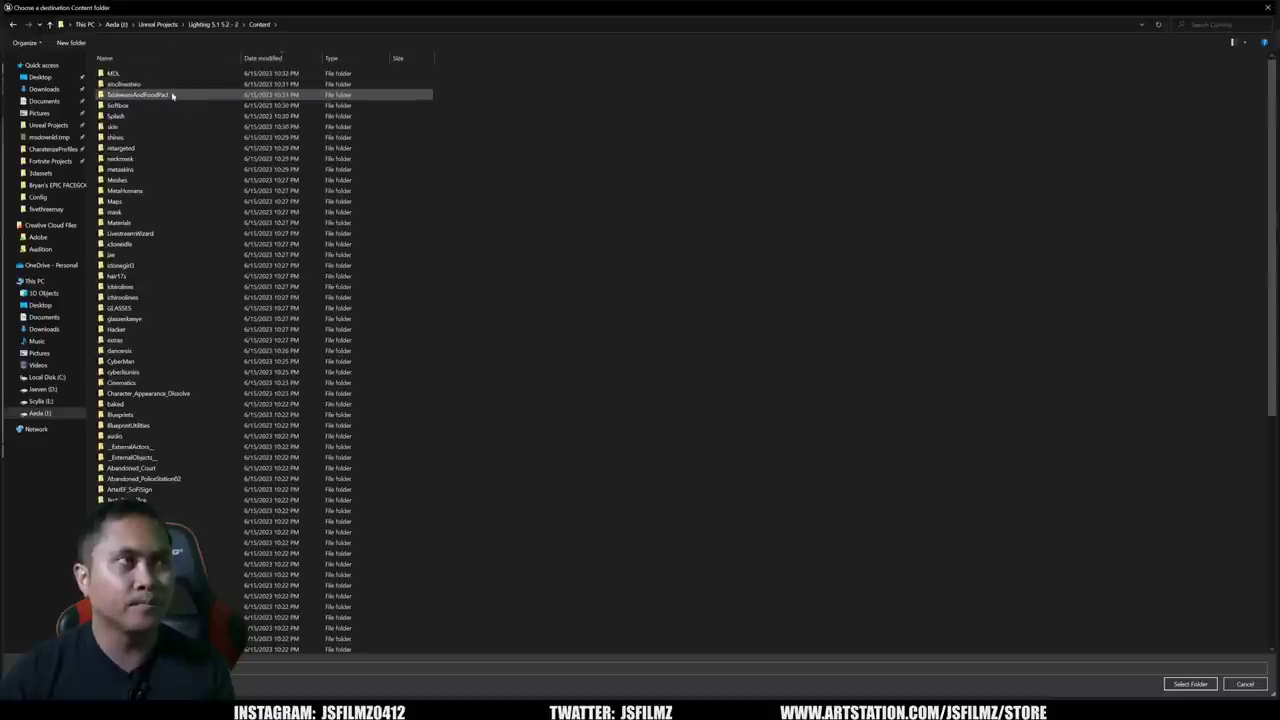
click(1190, 684)
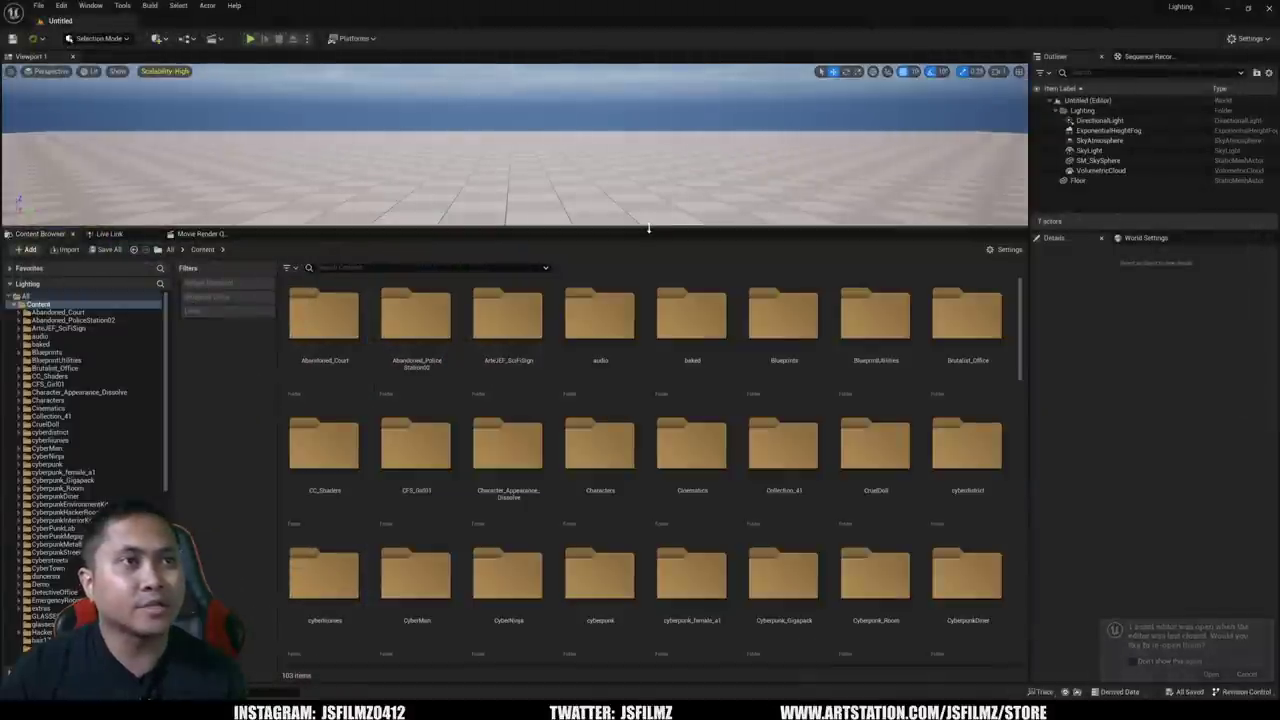
Open AS_jdogtwotakeone from the migrated mhatwo folder, bringing up the missing-skeleton prompt.
drag(648, 228, 698, 424)
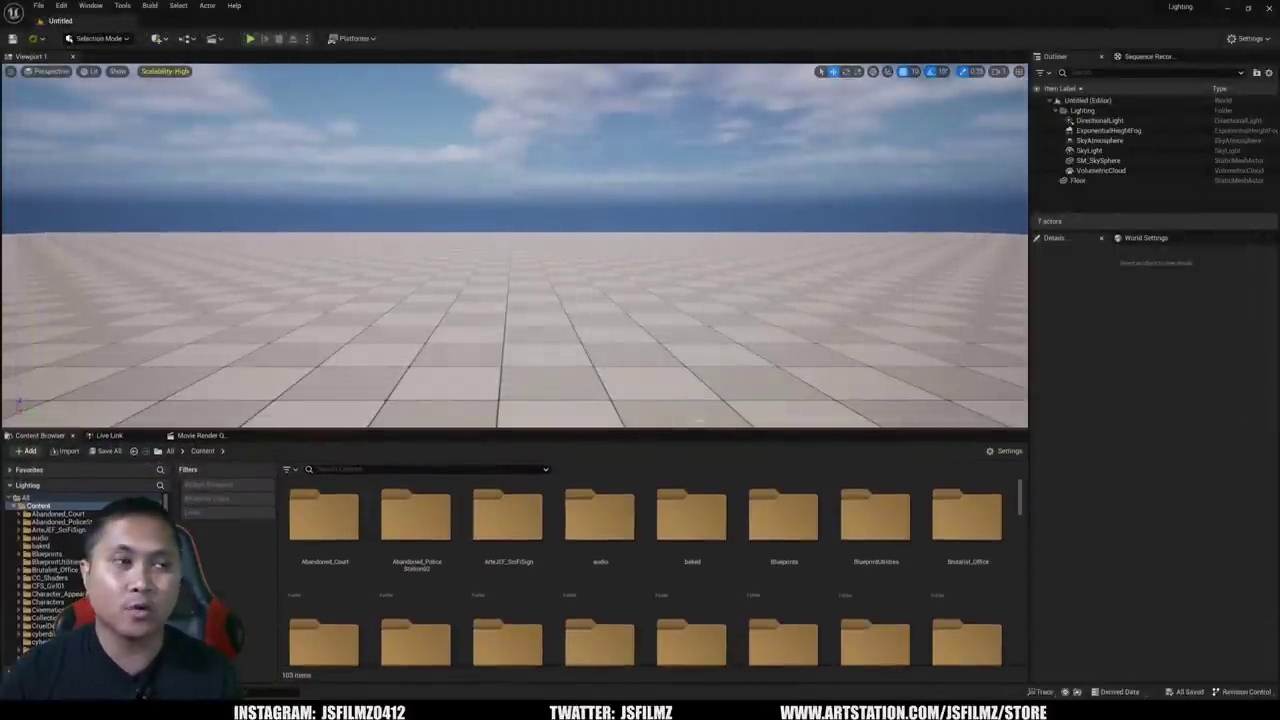
scroll(762, 563, down, 5)
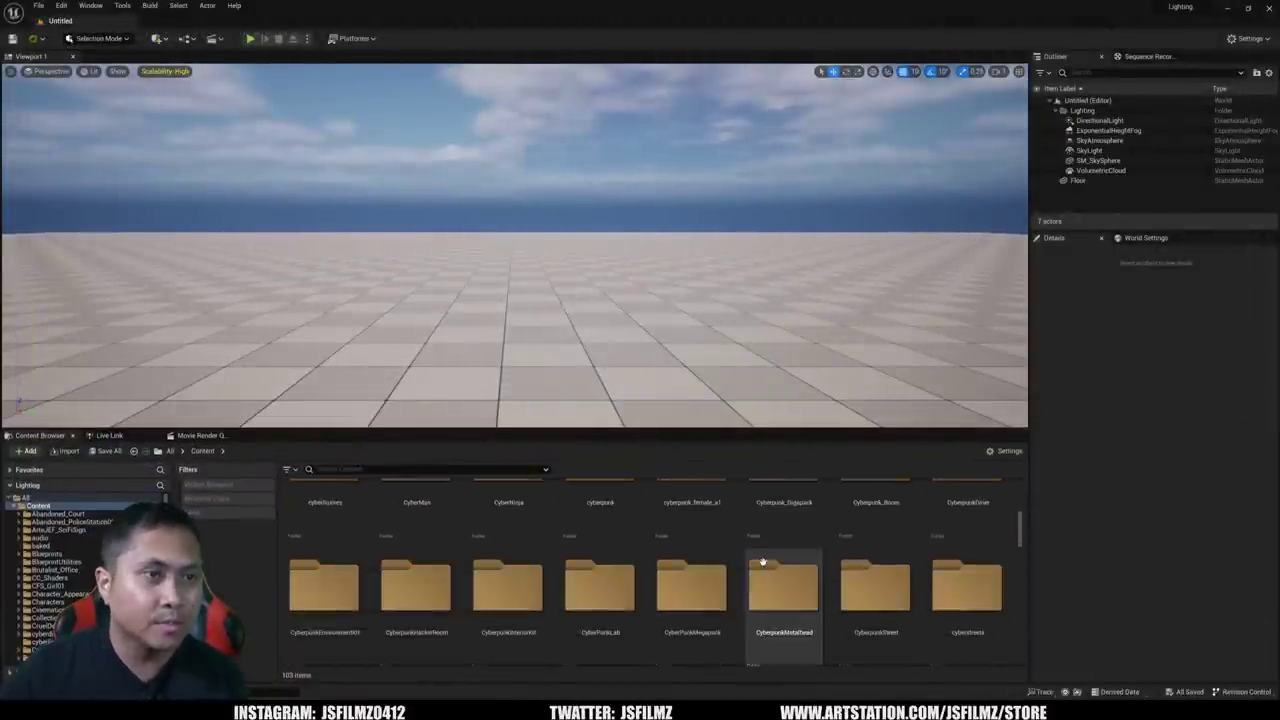
scroll(762, 565, down, 5)
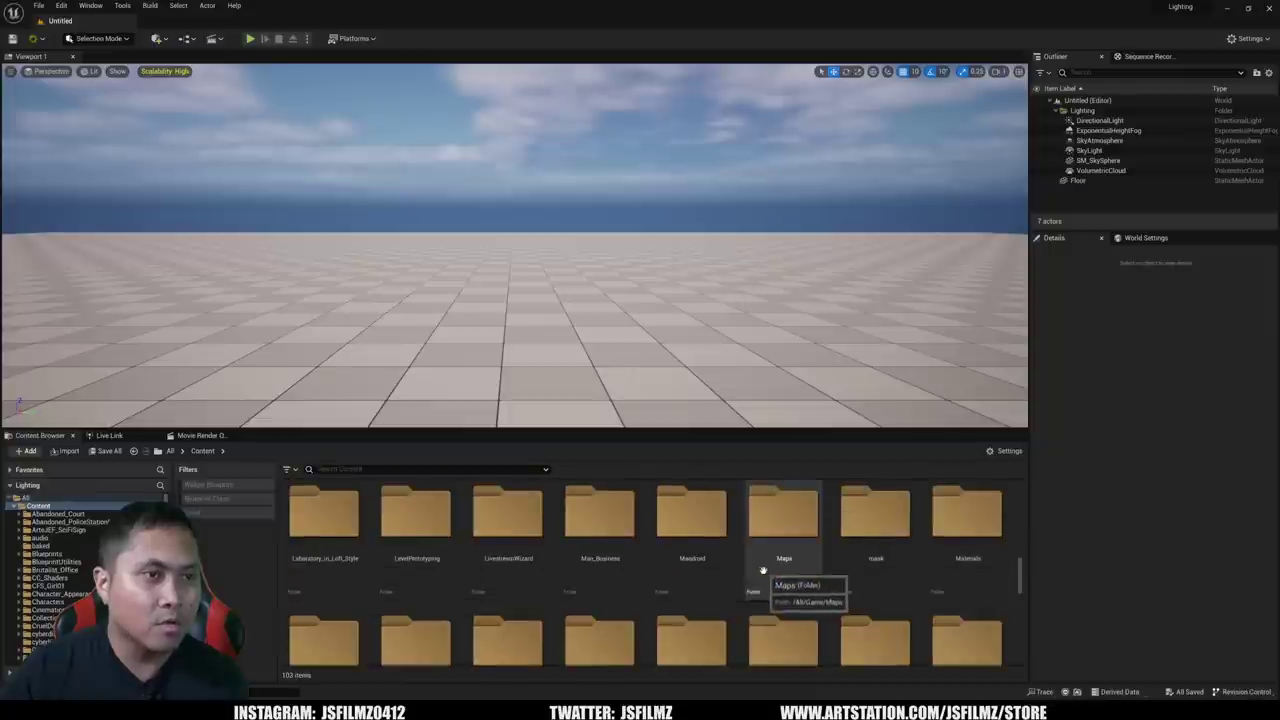
scroll(737, 580, down, 3)
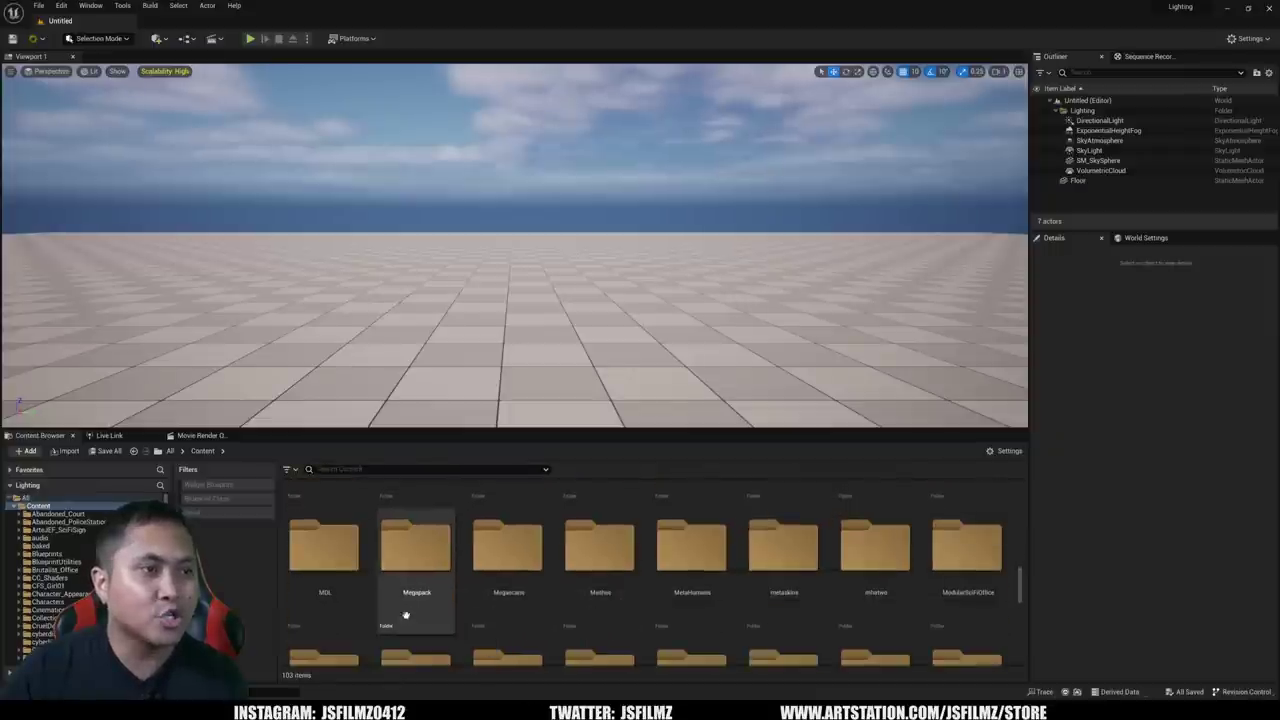
scroll(405, 615, down, 2)
double_click(895, 512)
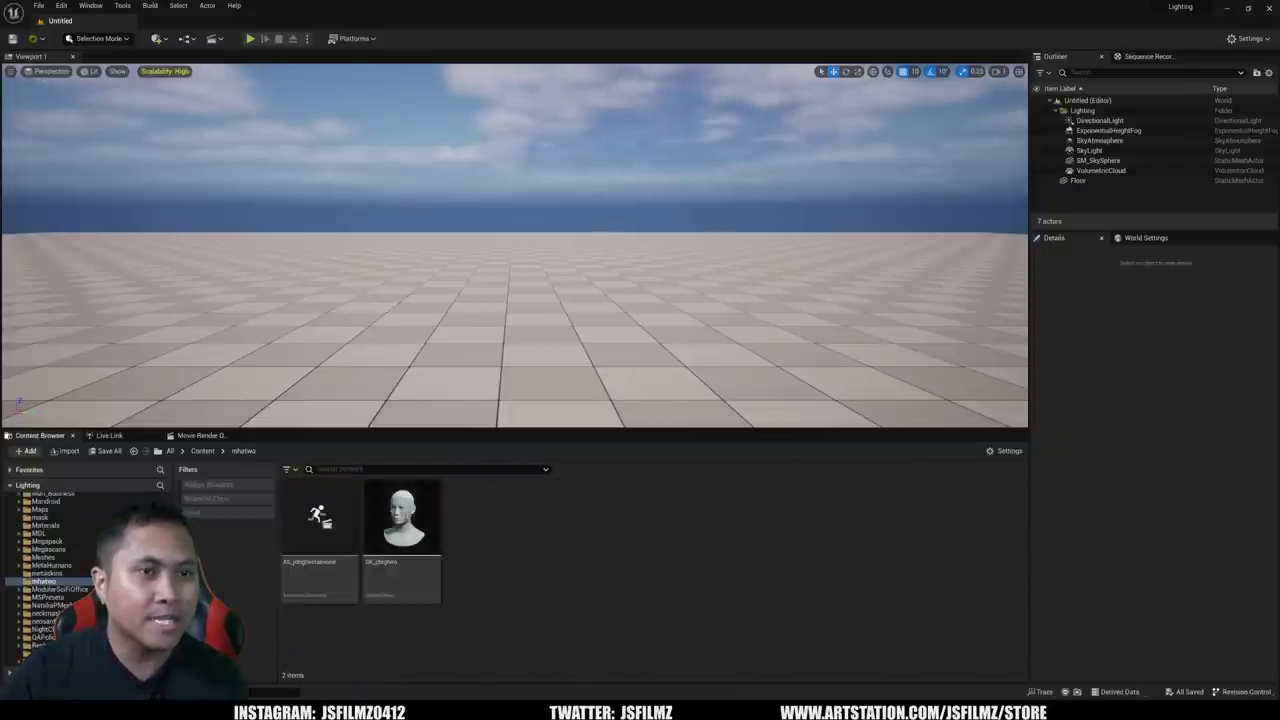
mouse_move(295, 500)
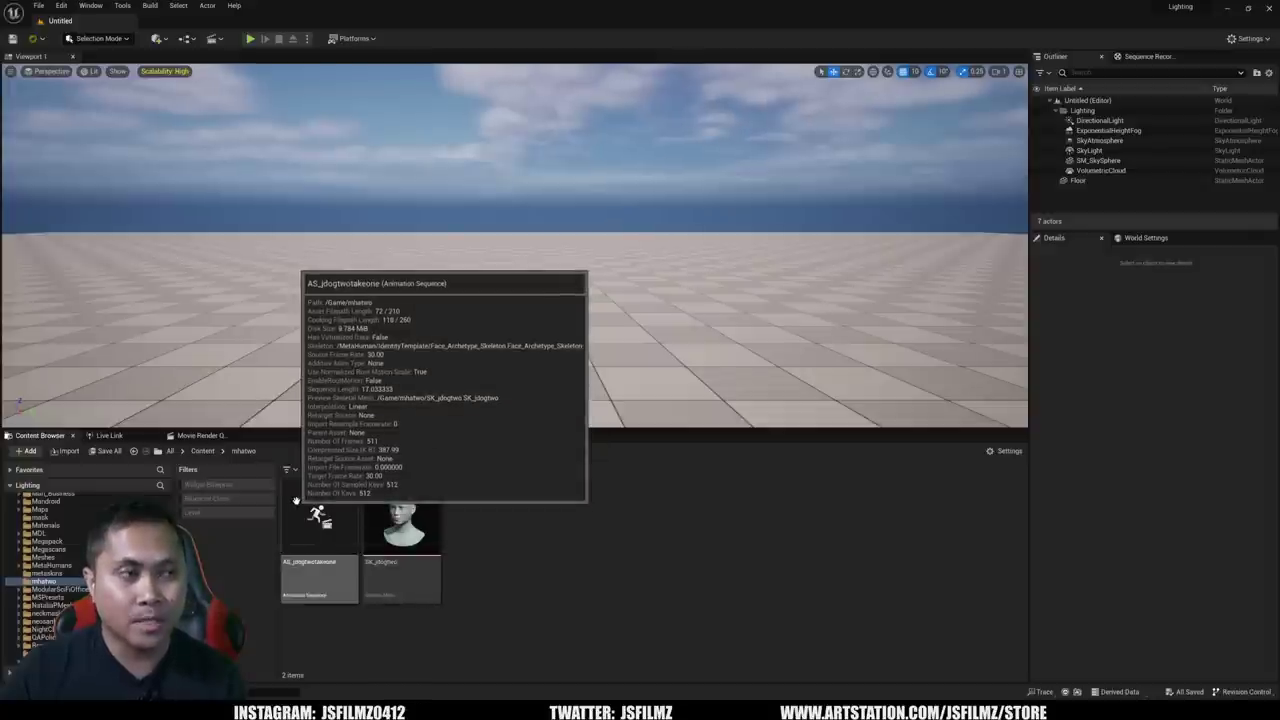
double_click(296, 503)
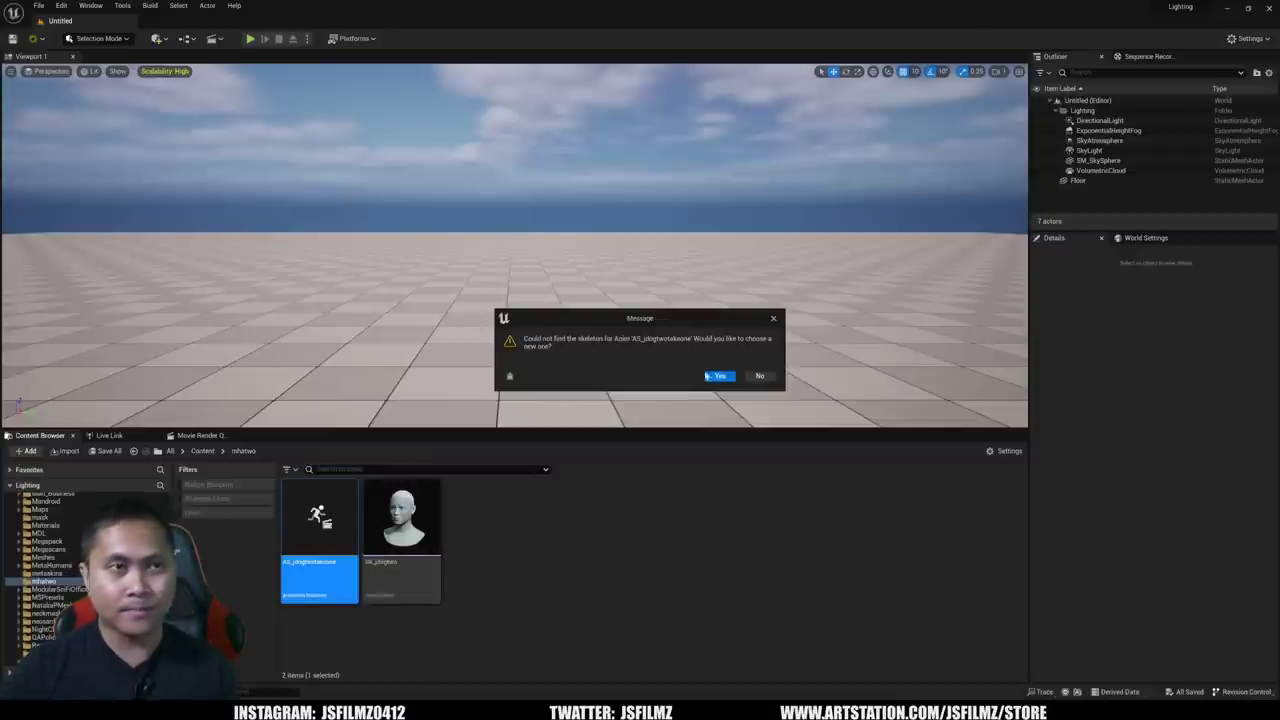
Retarget AS_jdogtwotakeone to Face_Archetype_Skeleton and open it to preview the face motion.
click(708, 376)
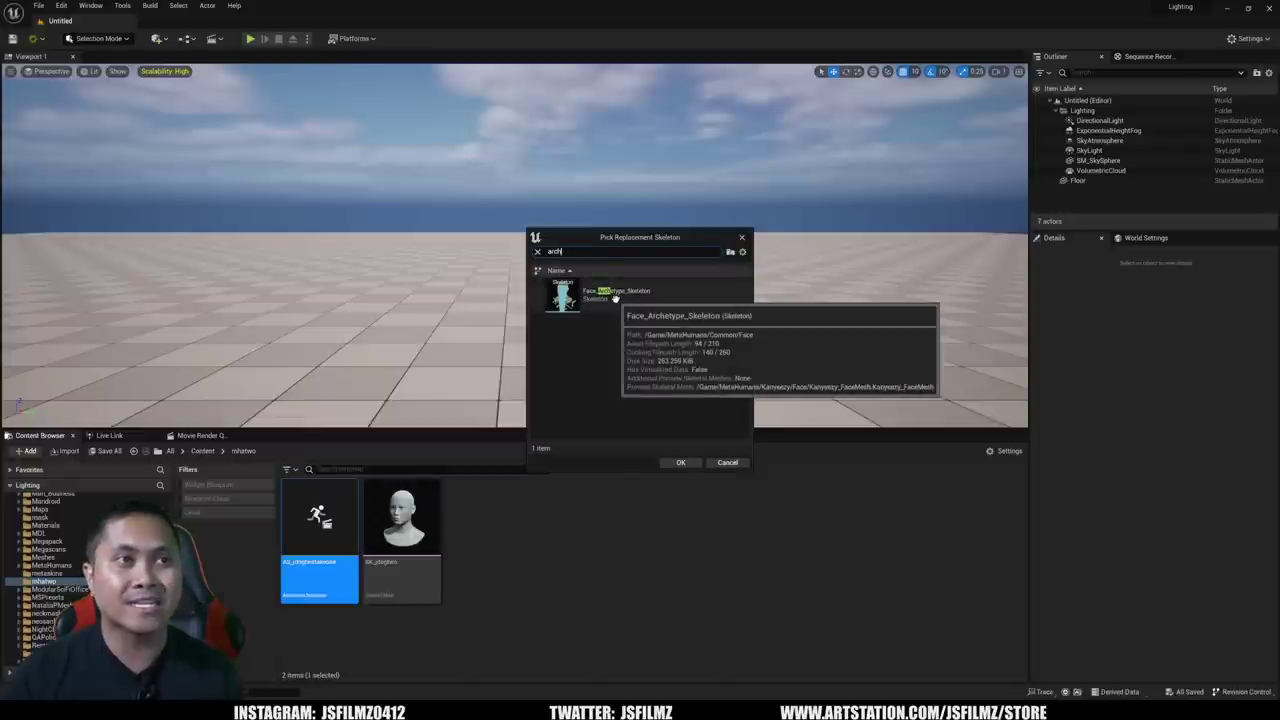
click(615, 299)
click(679, 463)
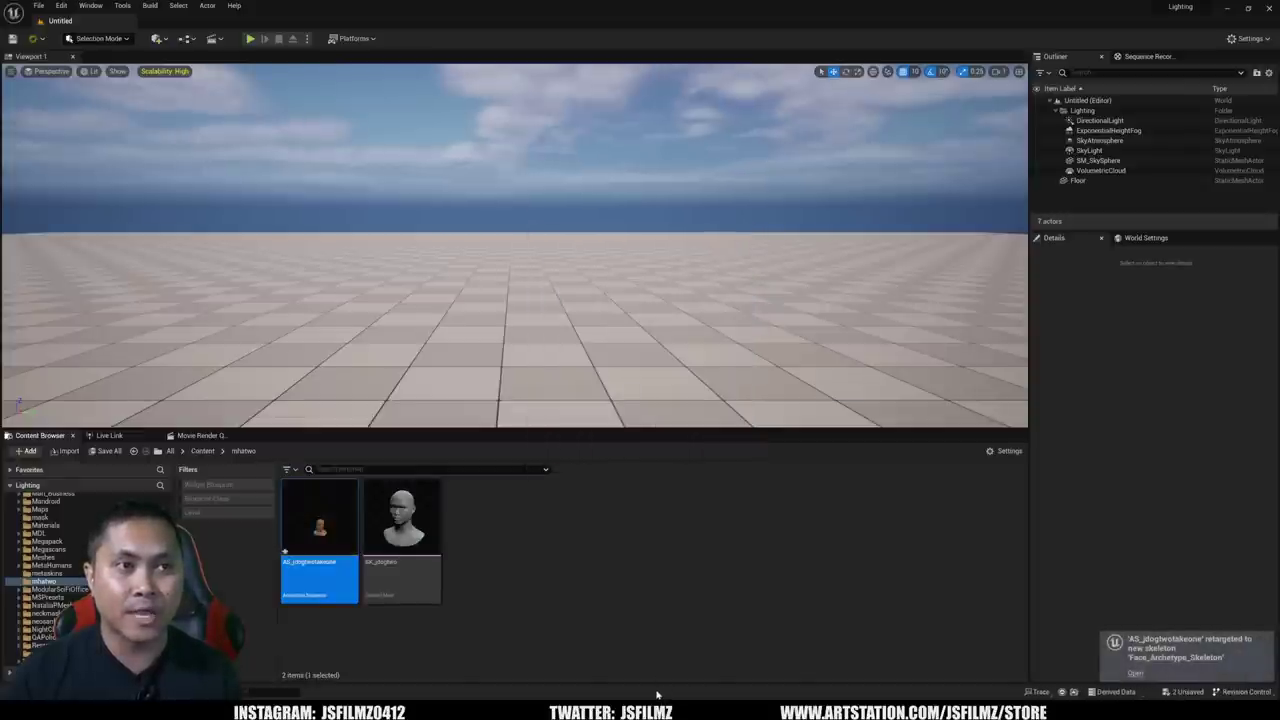
double_click(339, 523)
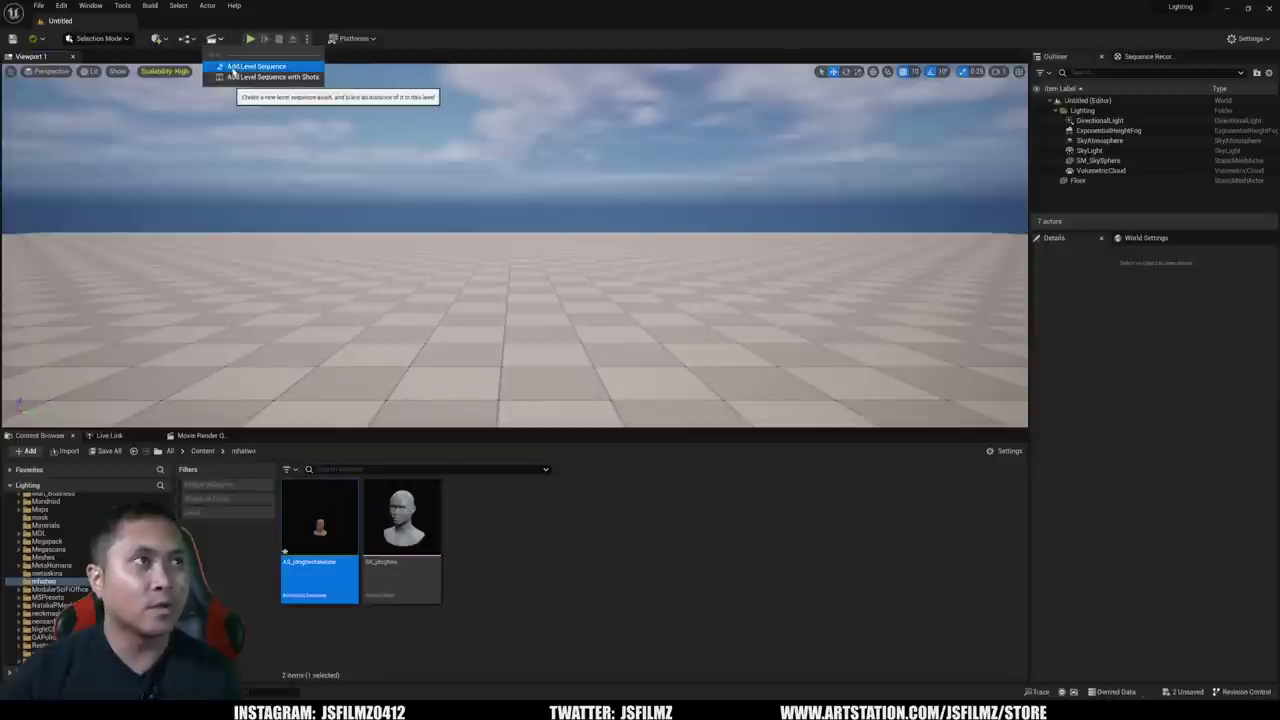
Save the new level sequence as NewLevelSequence2 and place BP_Ichironc into the level.
click(255, 63)
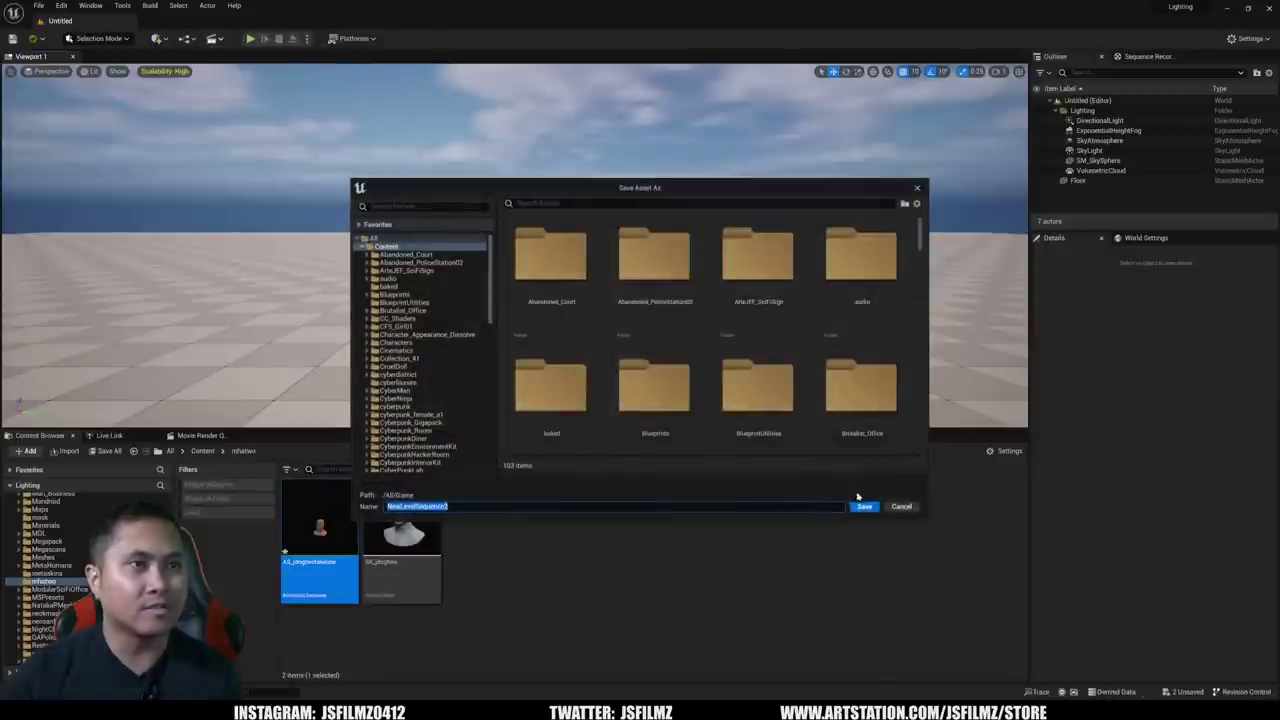
click(863, 505)
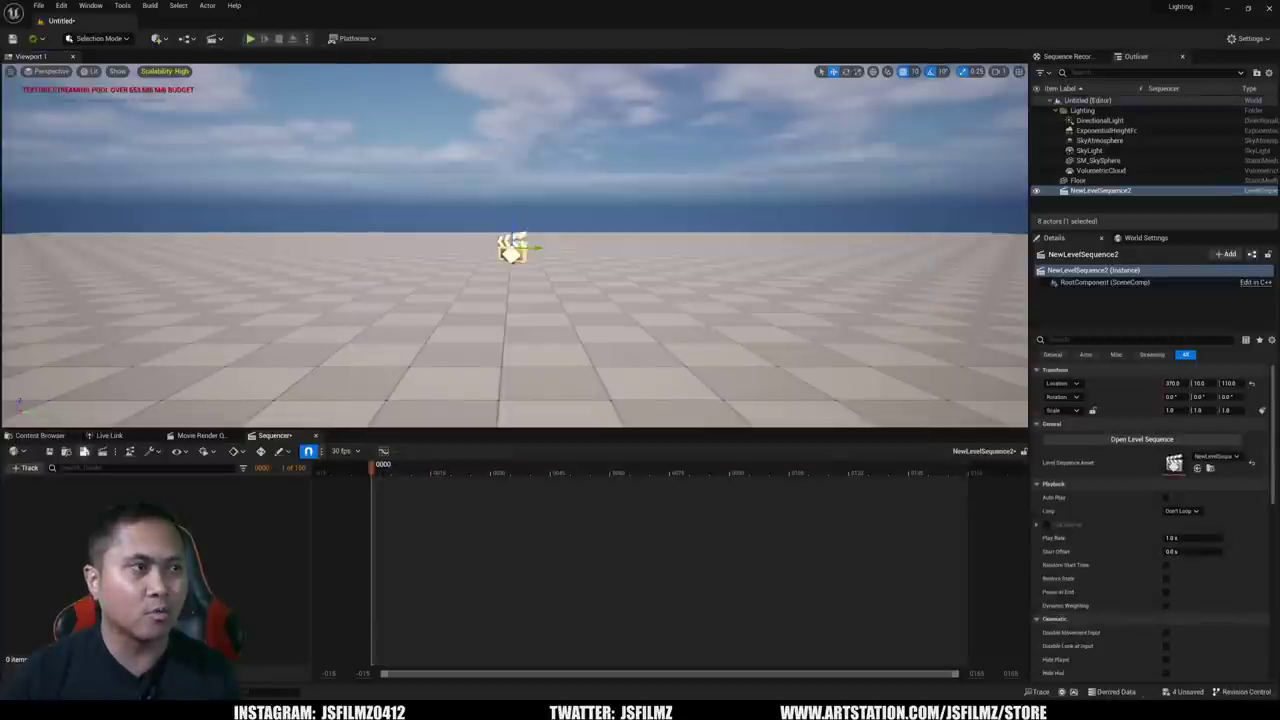
click(38, 435)
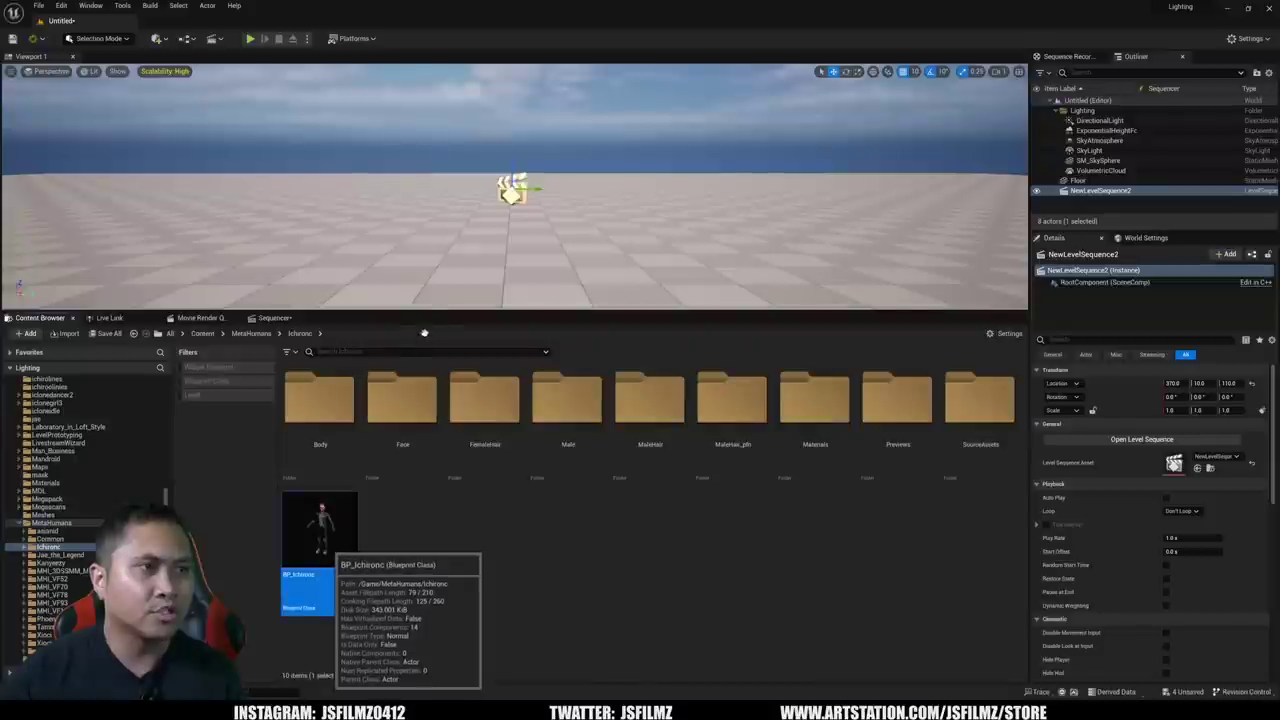
drag(320, 530, 485, 290)
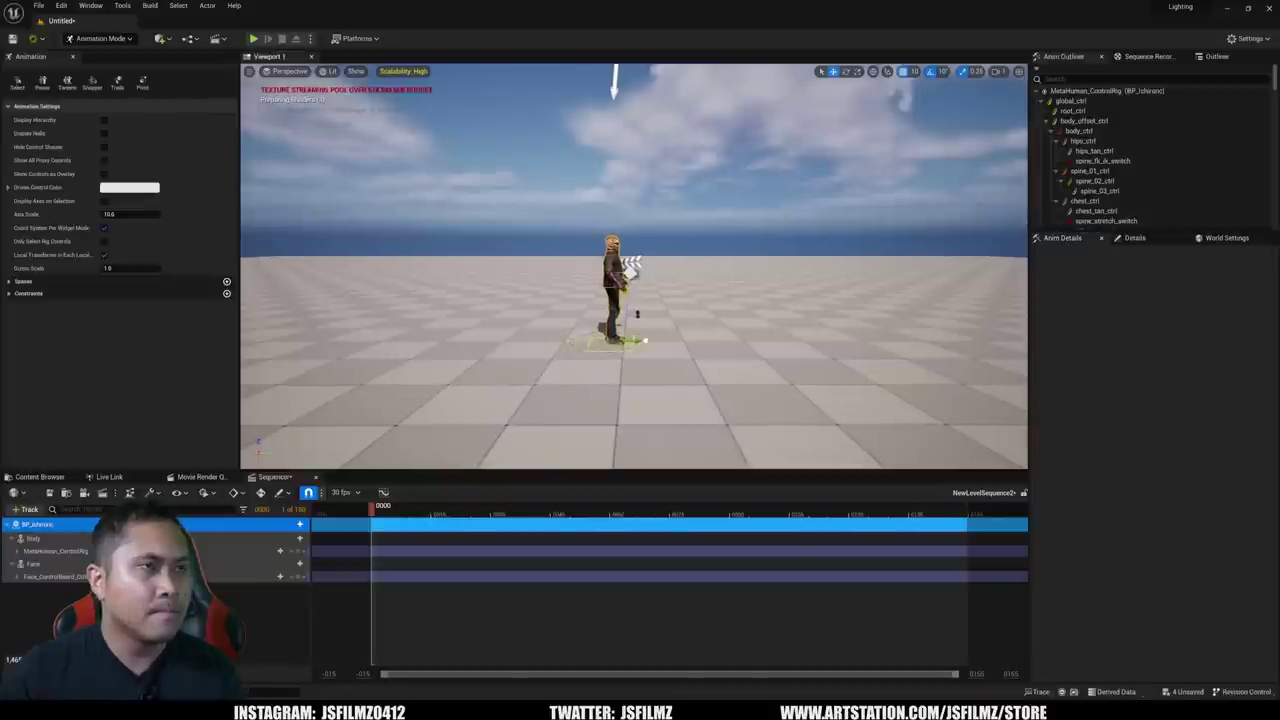
Frame BP_Ichironc and delete its Face_ControlBoard and MetaHuman_ControlRig tracks.
key(f)
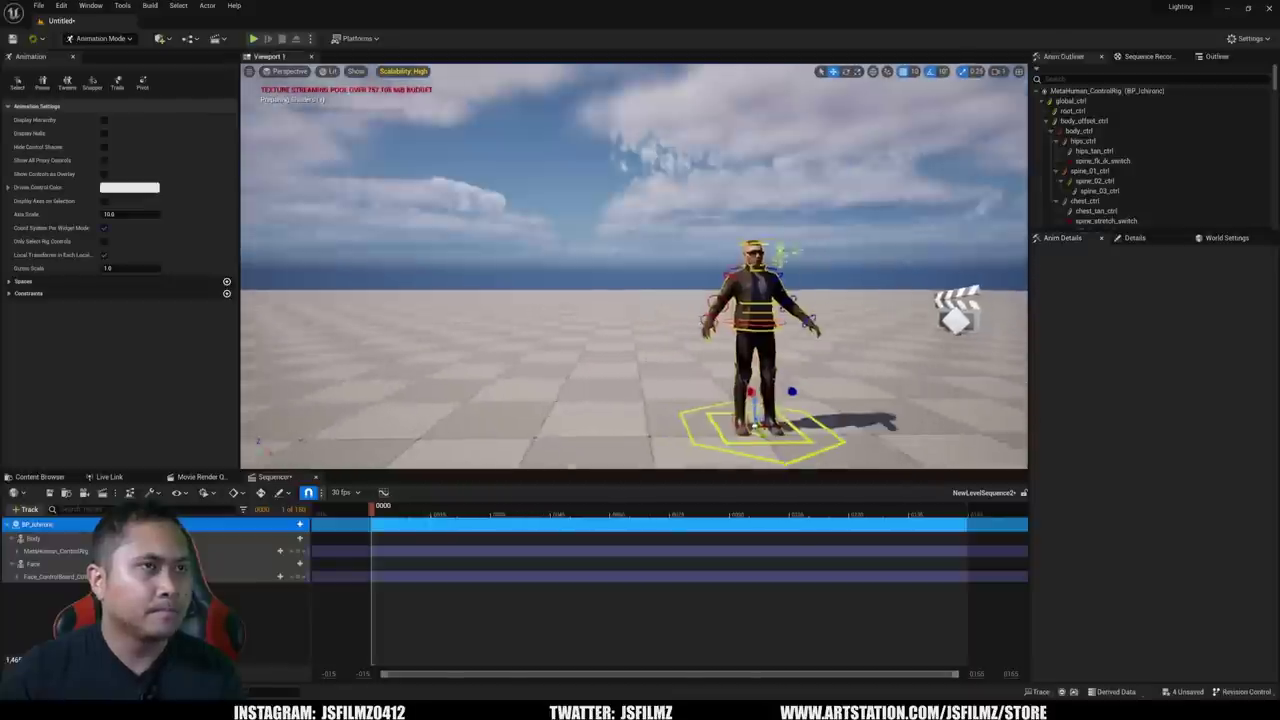
key(f)
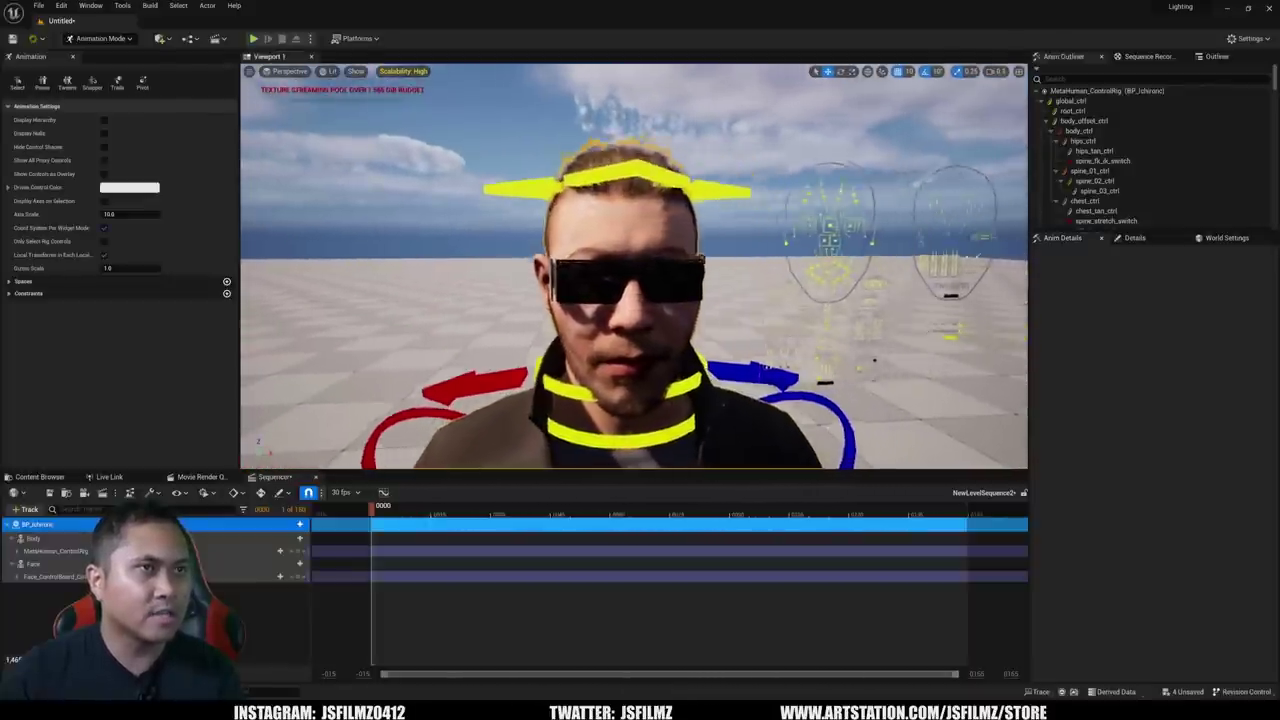
click(55, 577)
key(Delete)
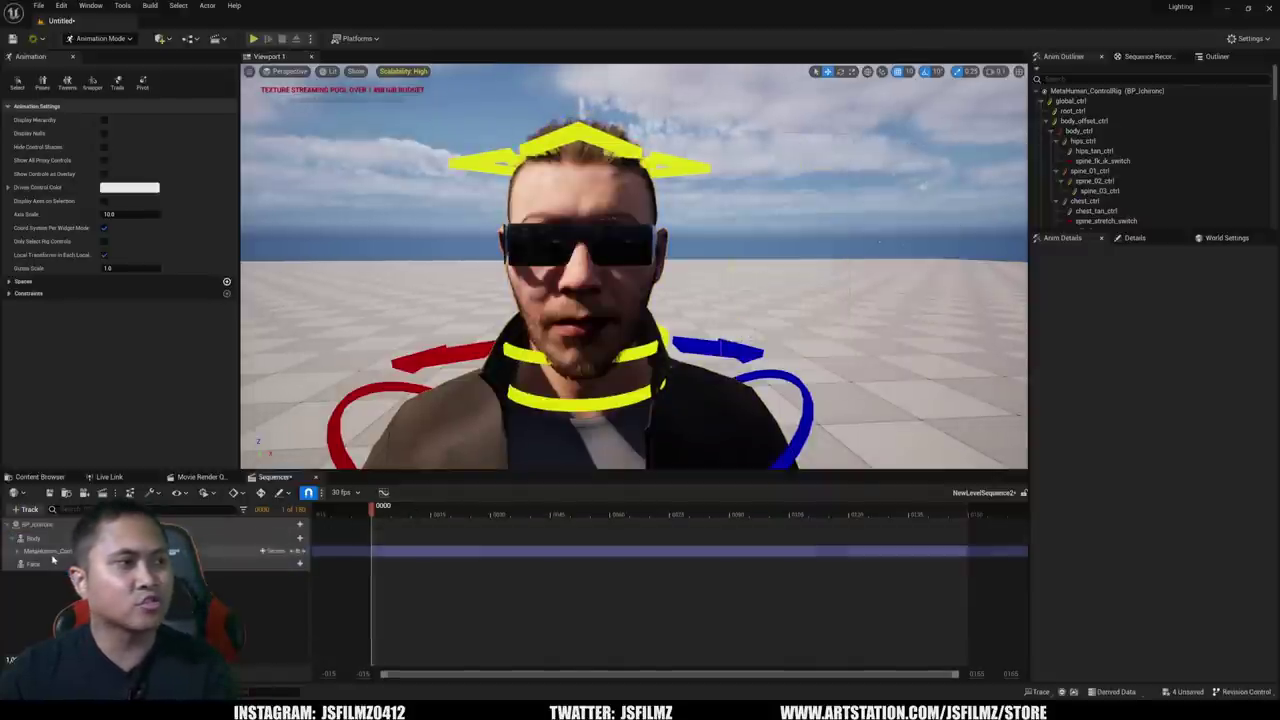
key(Delete)
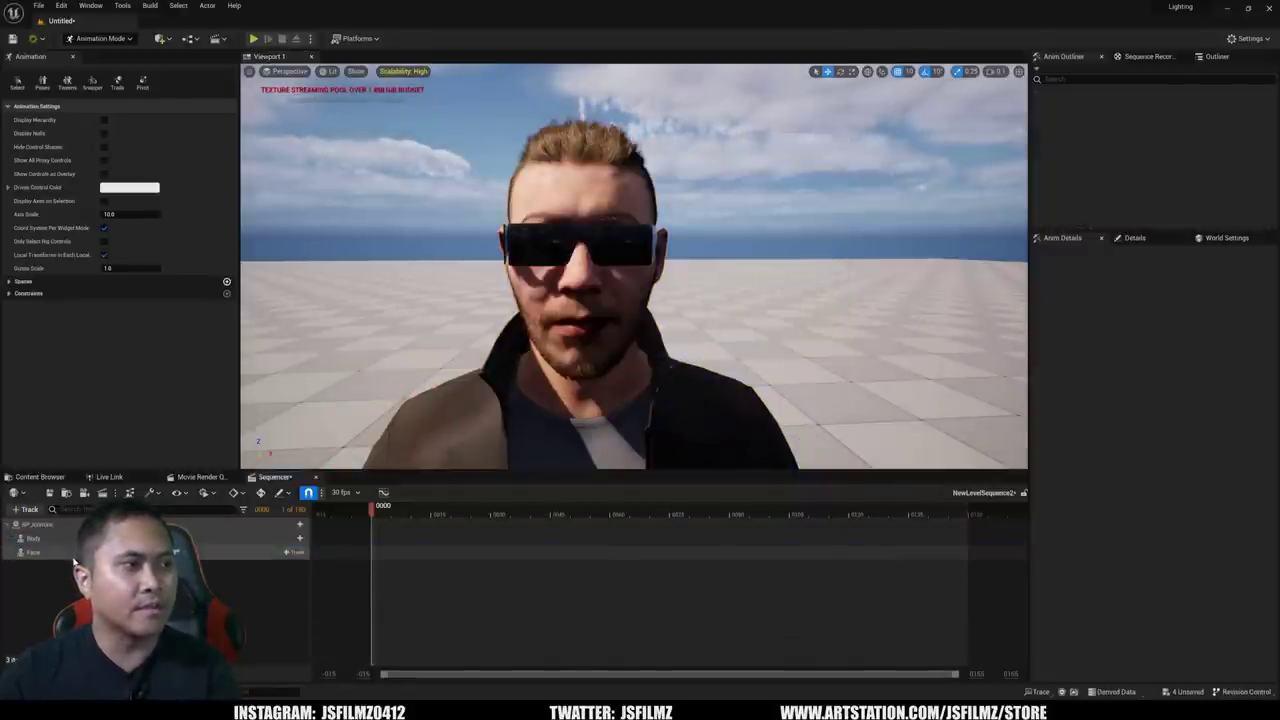
Add the AS_jdogtwotakeone animation to the Face track and scrub ahead to preview it.
click(293, 552)
mouse_move(330, 61)
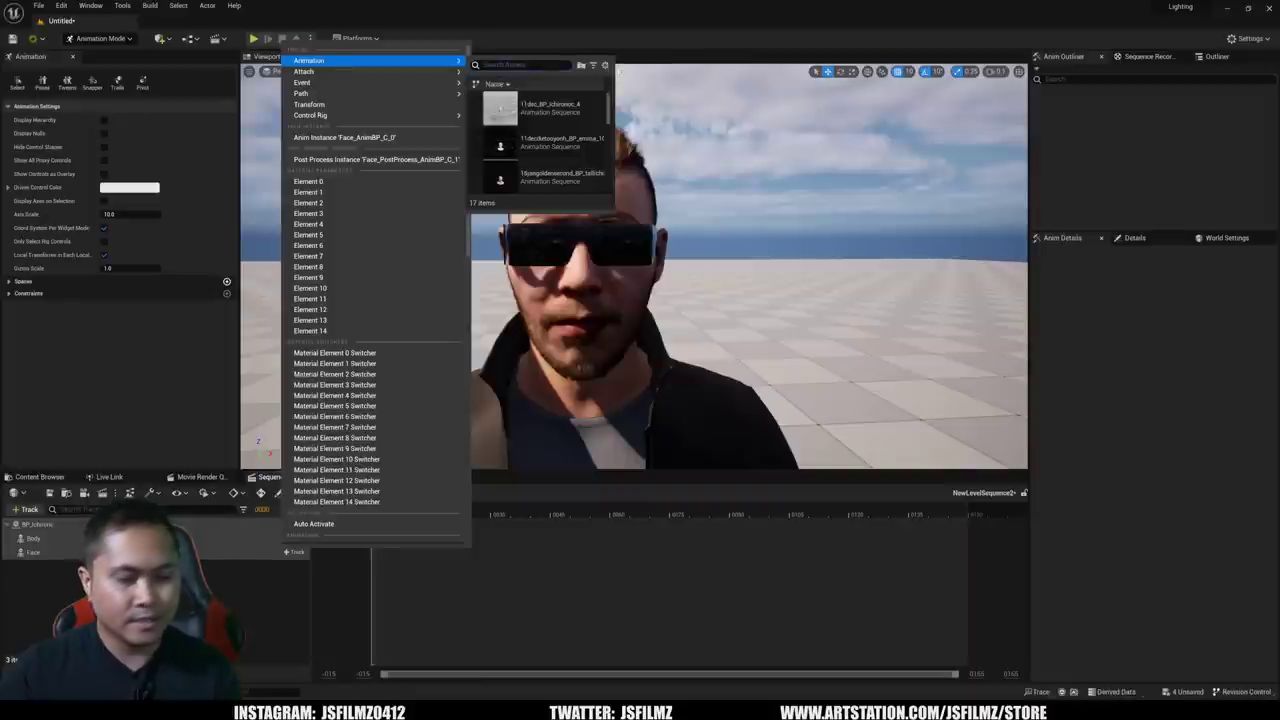
text(dog)
click(550, 108)
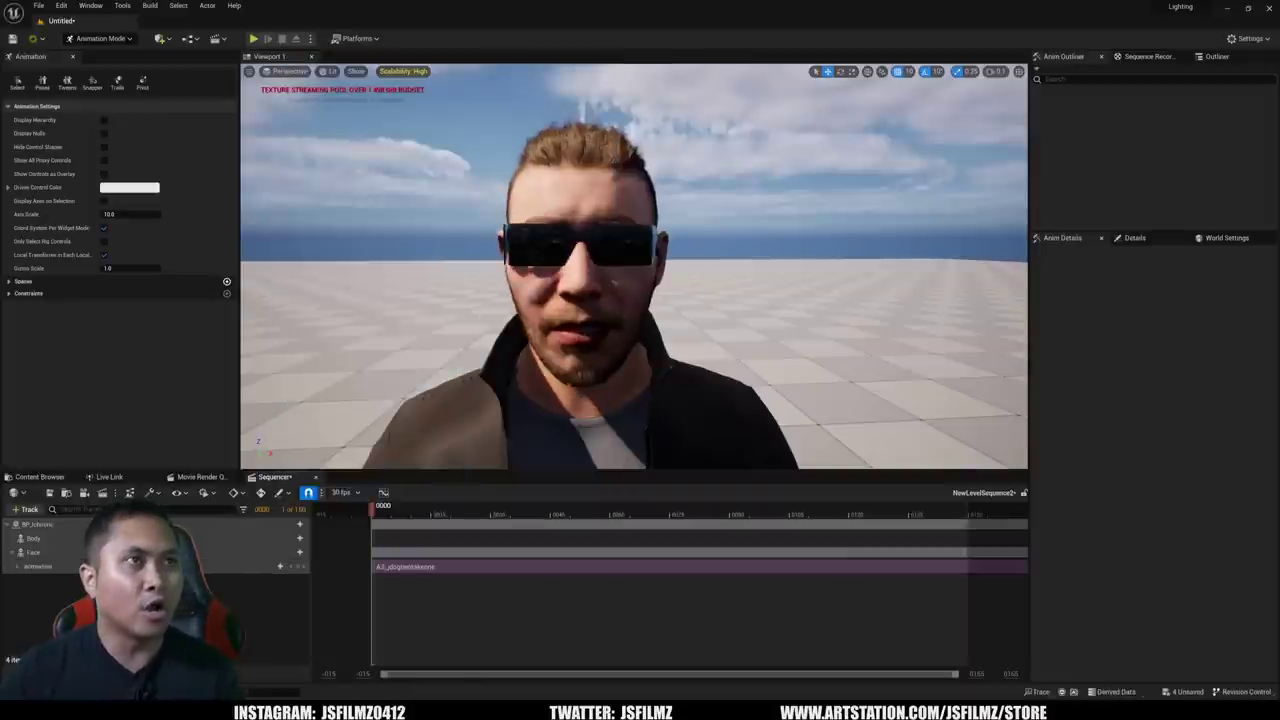
drag(395, 513, 574, 513)
Hide BP_Ichironc's glasses by ticking Hidden in Game in its Details.
click(619, 250)
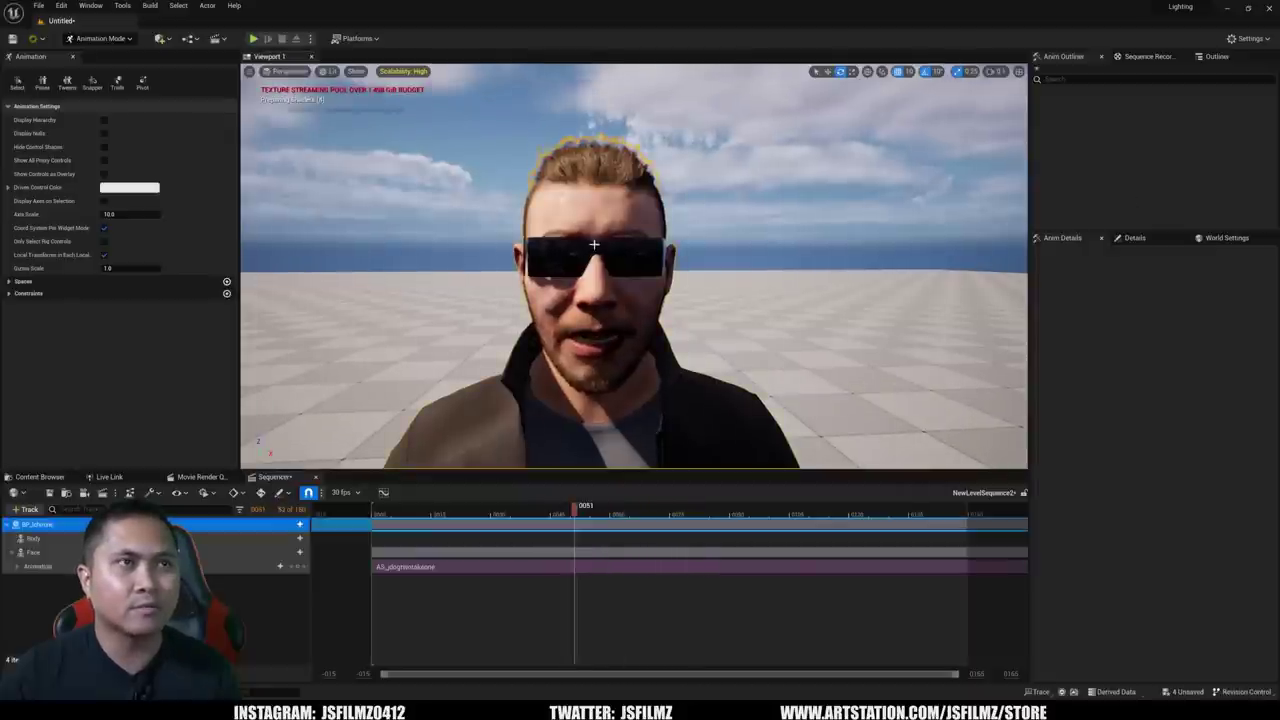
click(1215, 56)
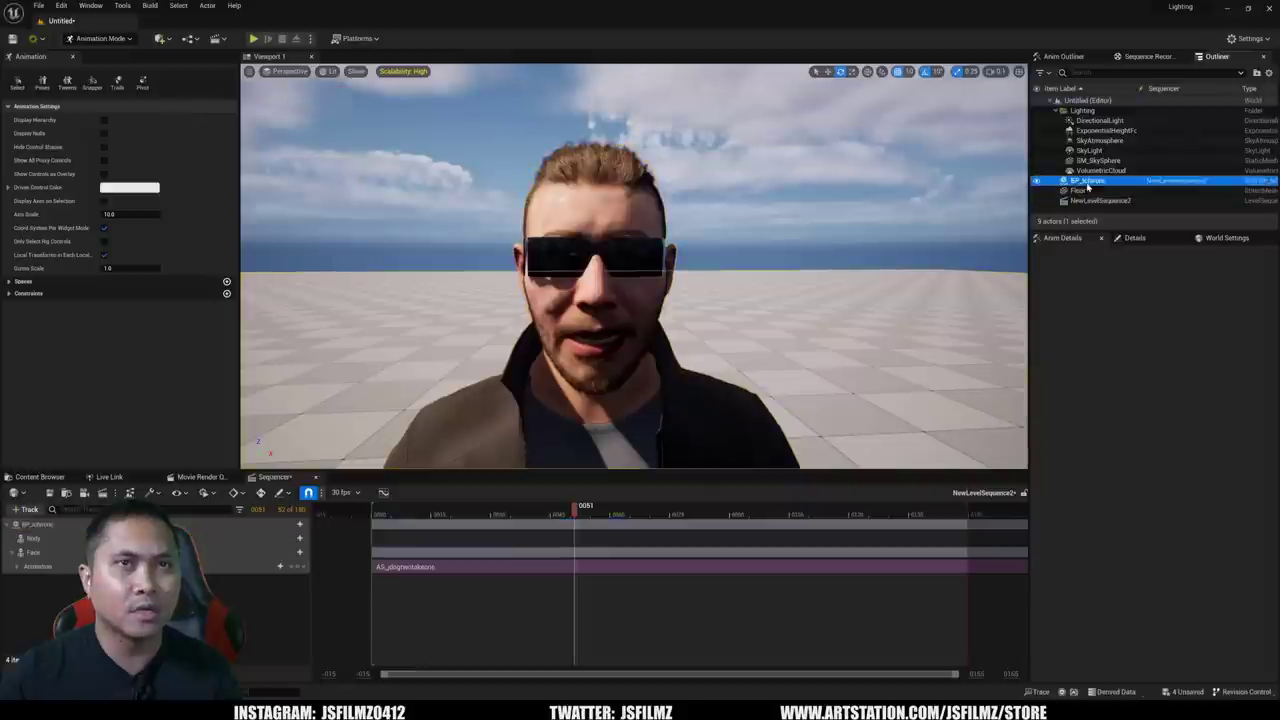
click(1135, 238)
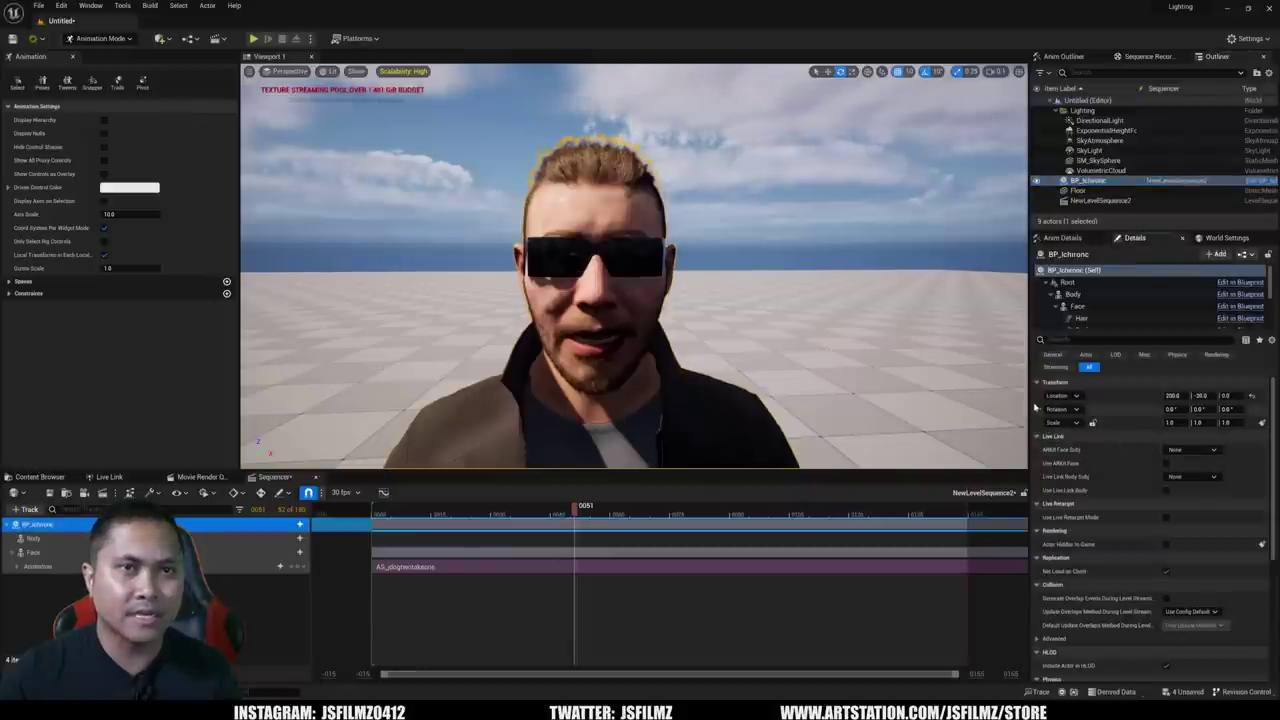
scroll(1150, 300, down, 2)
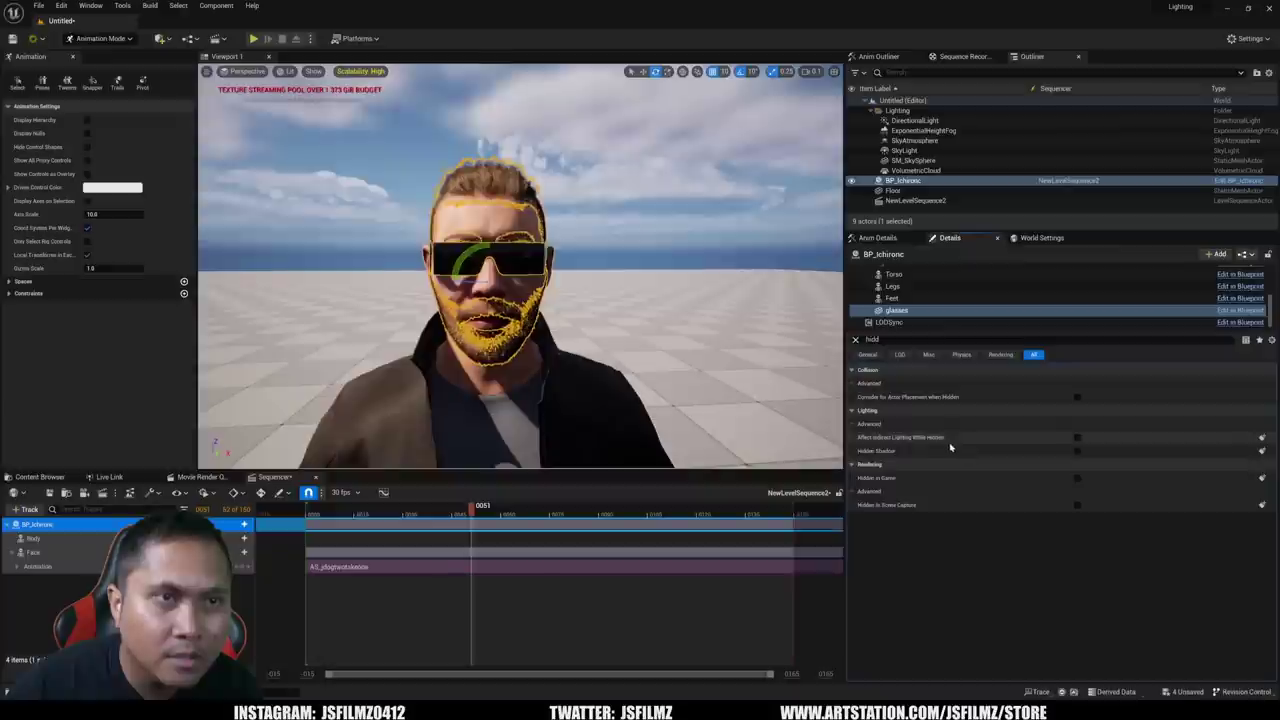
click(1077, 478)
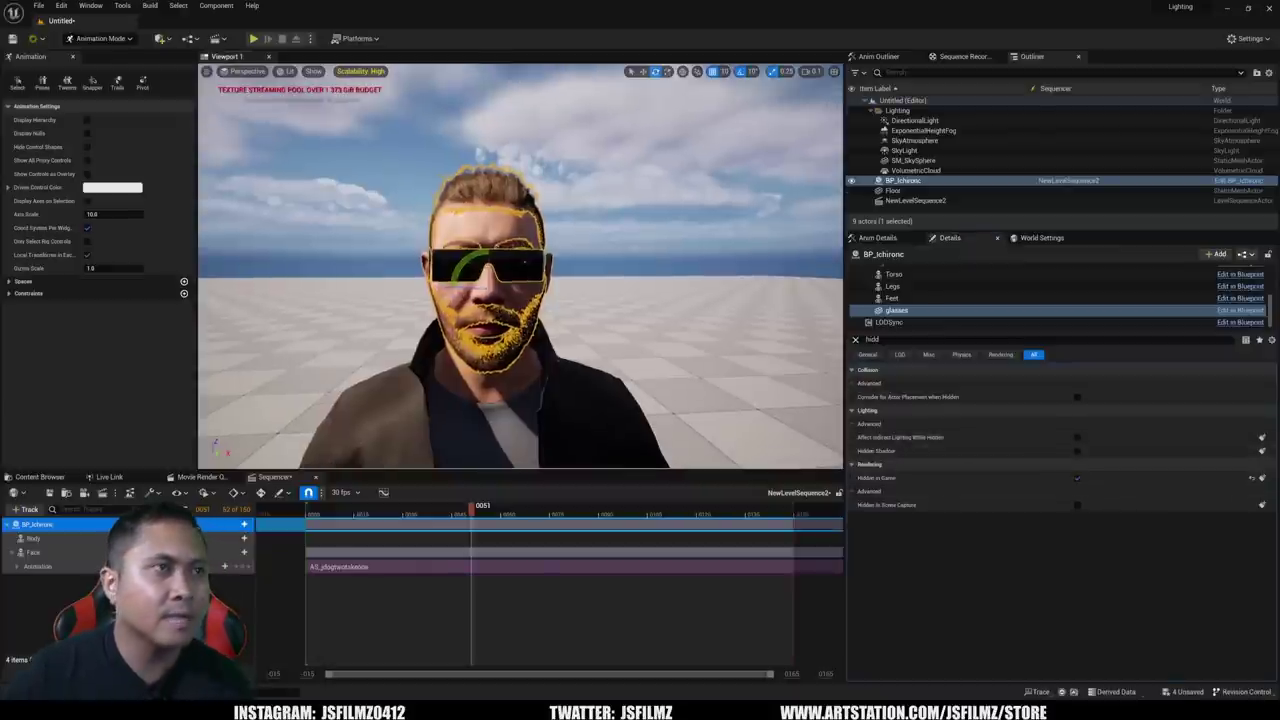
click(720, 420)
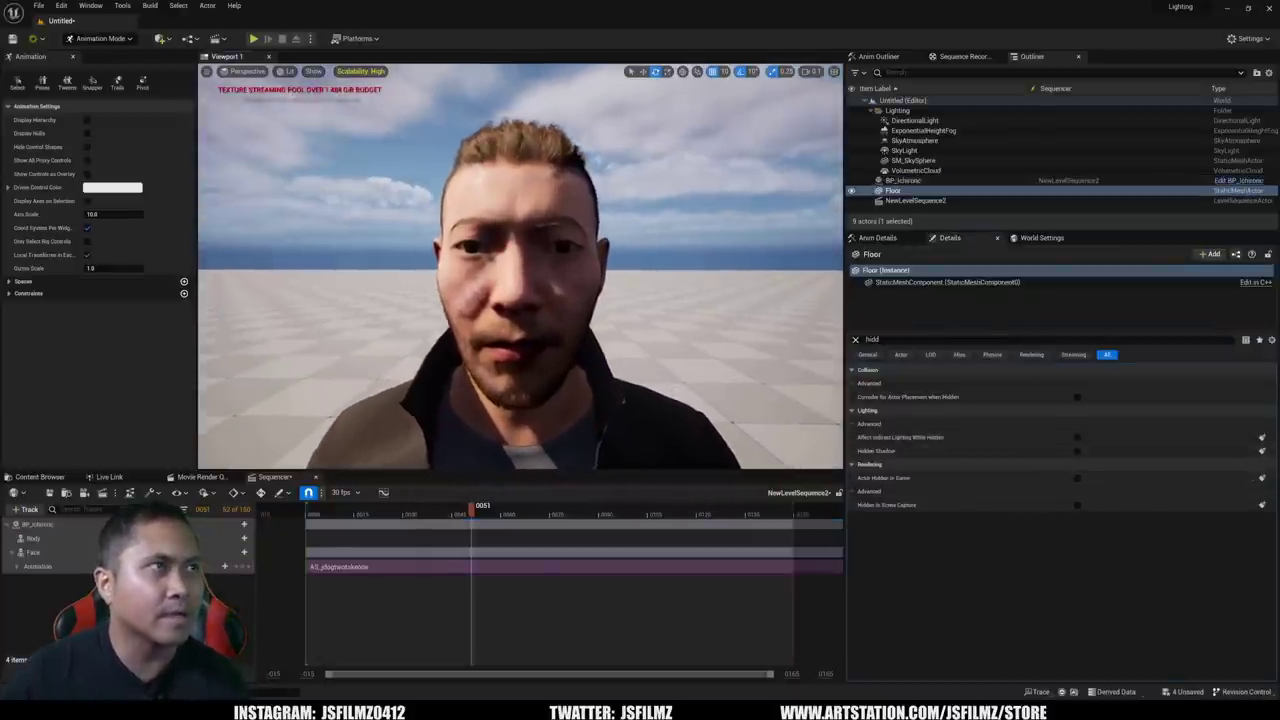
Play the sequence and drag the playback end marker right to cover the clip.
key(Up)
key(space)
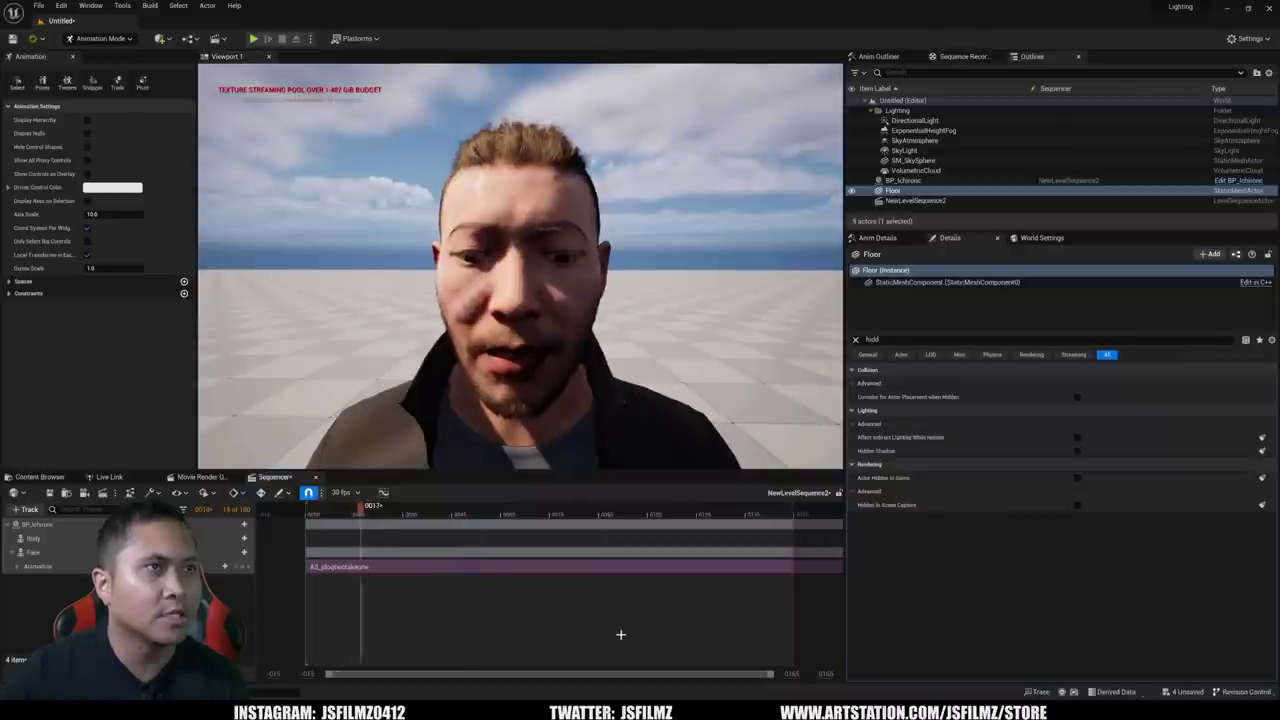
ctrl+scroll(666, 623, down, 1)
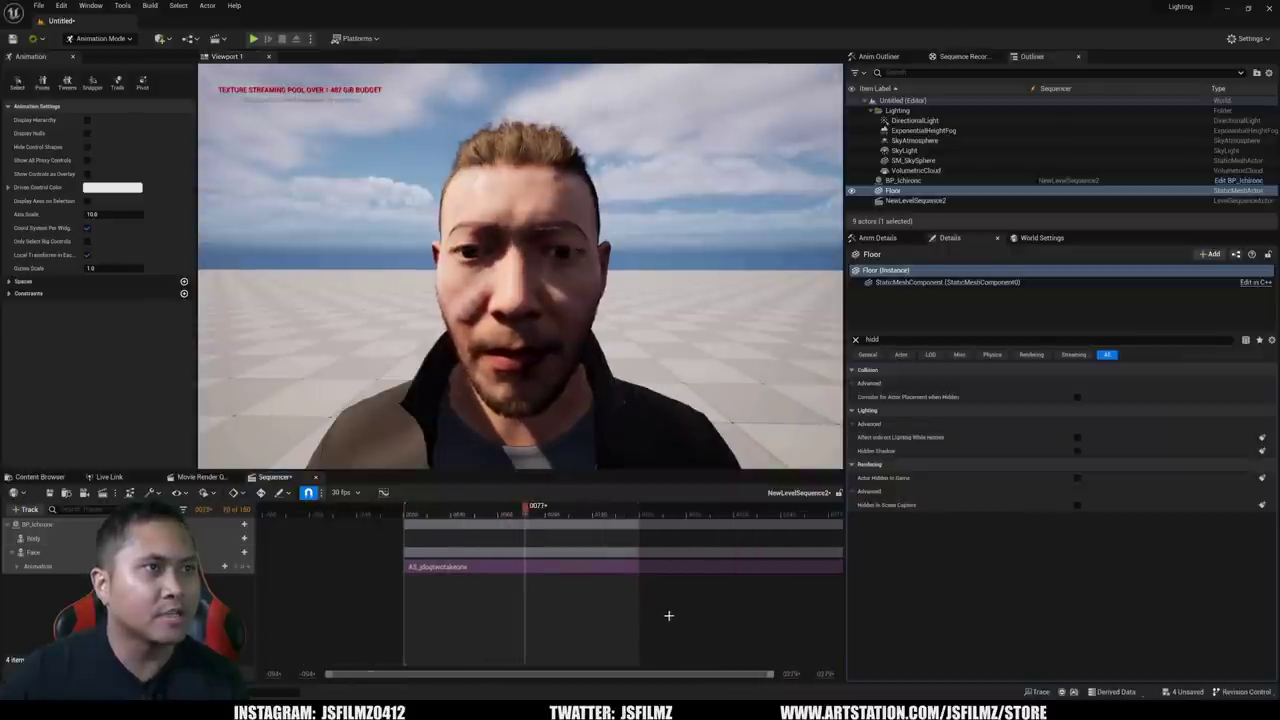
ctrl+scroll(617, 521, down, 2)
ctrl+scroll(630, 518, down, 3)
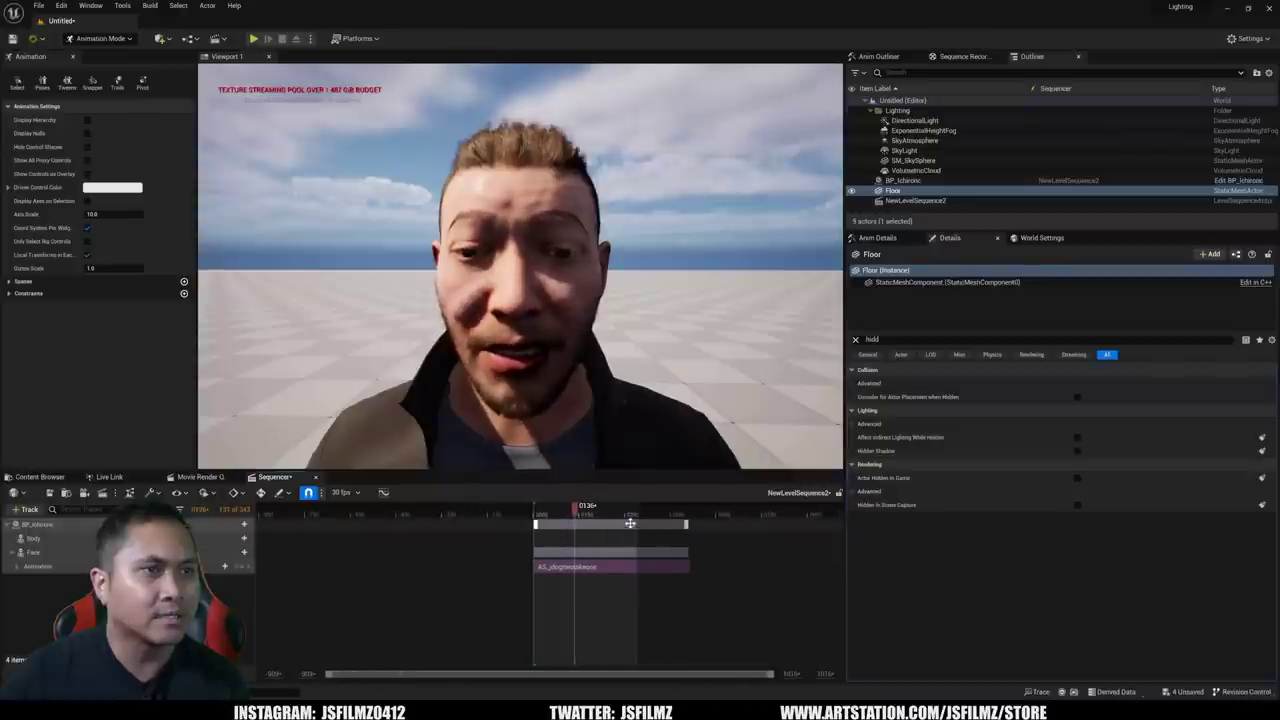
drag(646, 514, 679, 516)
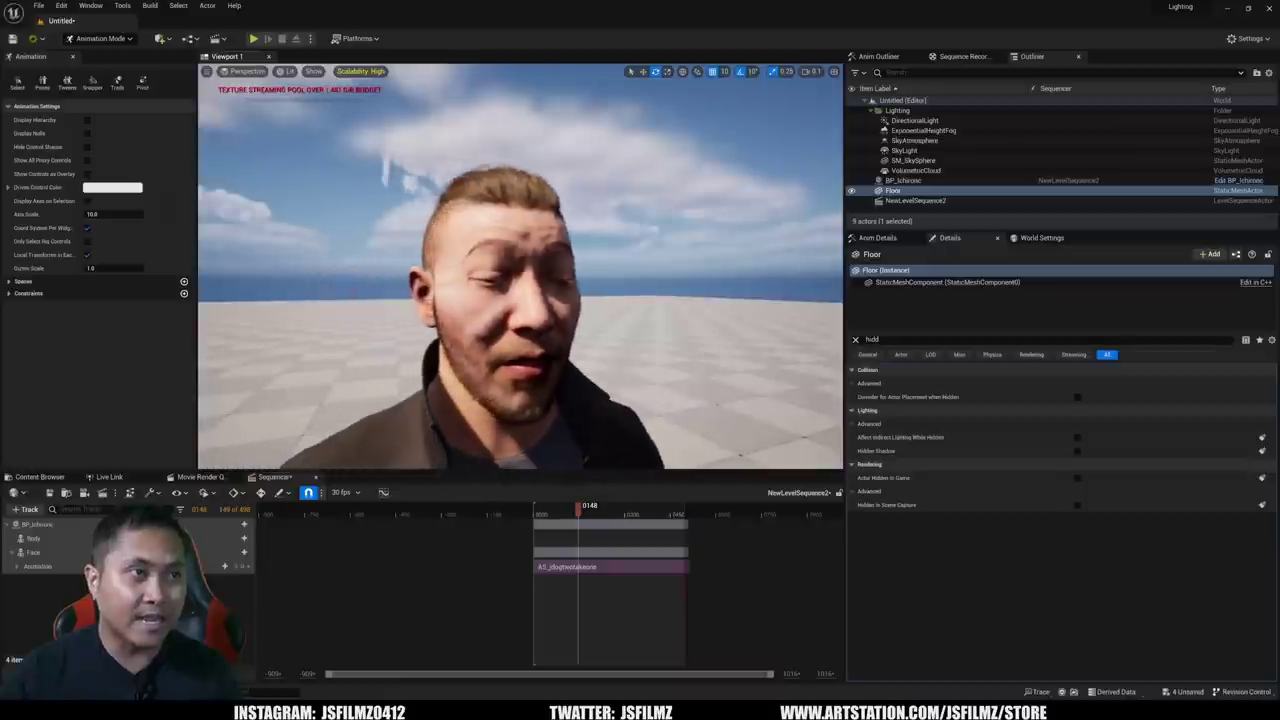
Add a Transform track to BP_Ichironc's Body and key it at the current frame.
click(232, 538)
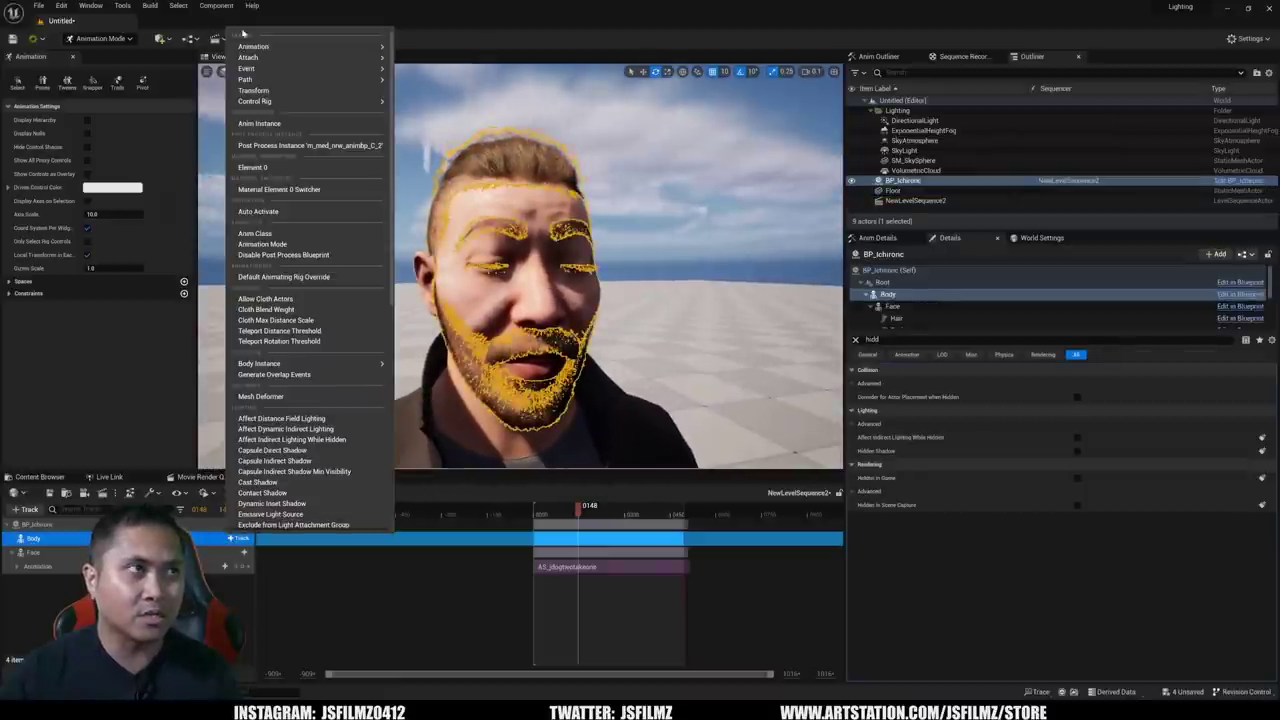
mouse_move(252, 57)
click(540, 601)
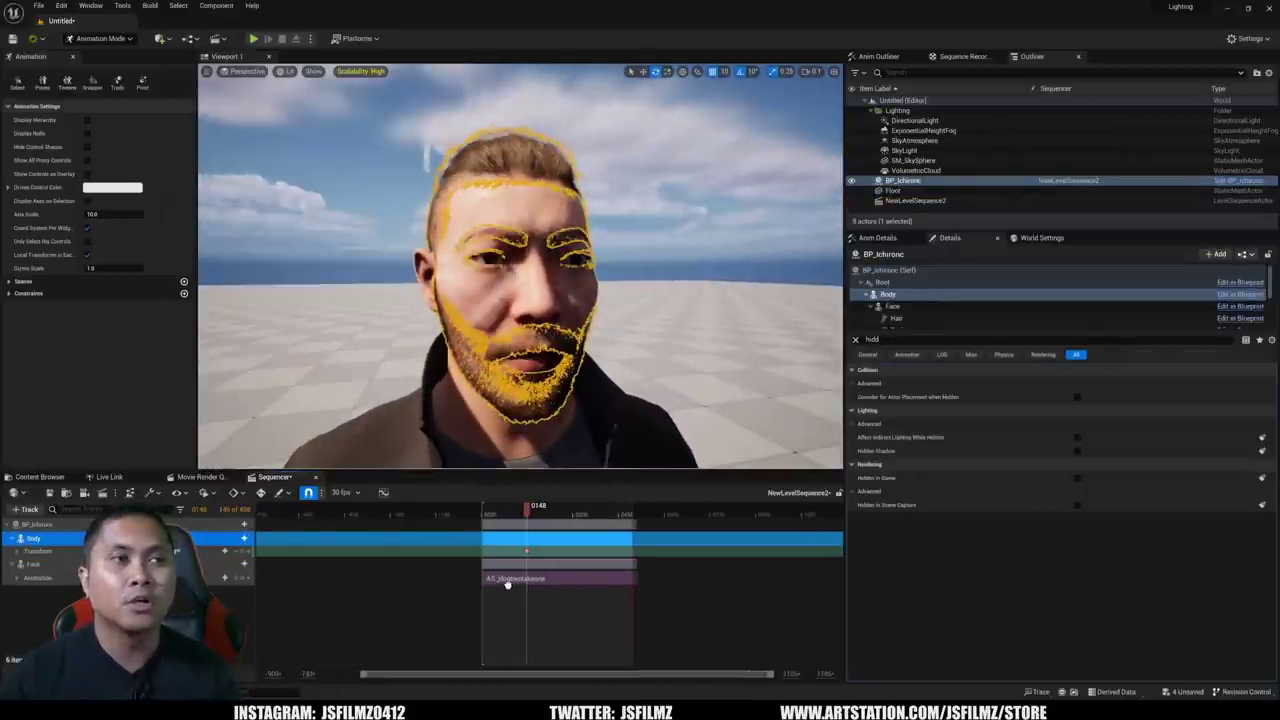
key(s)
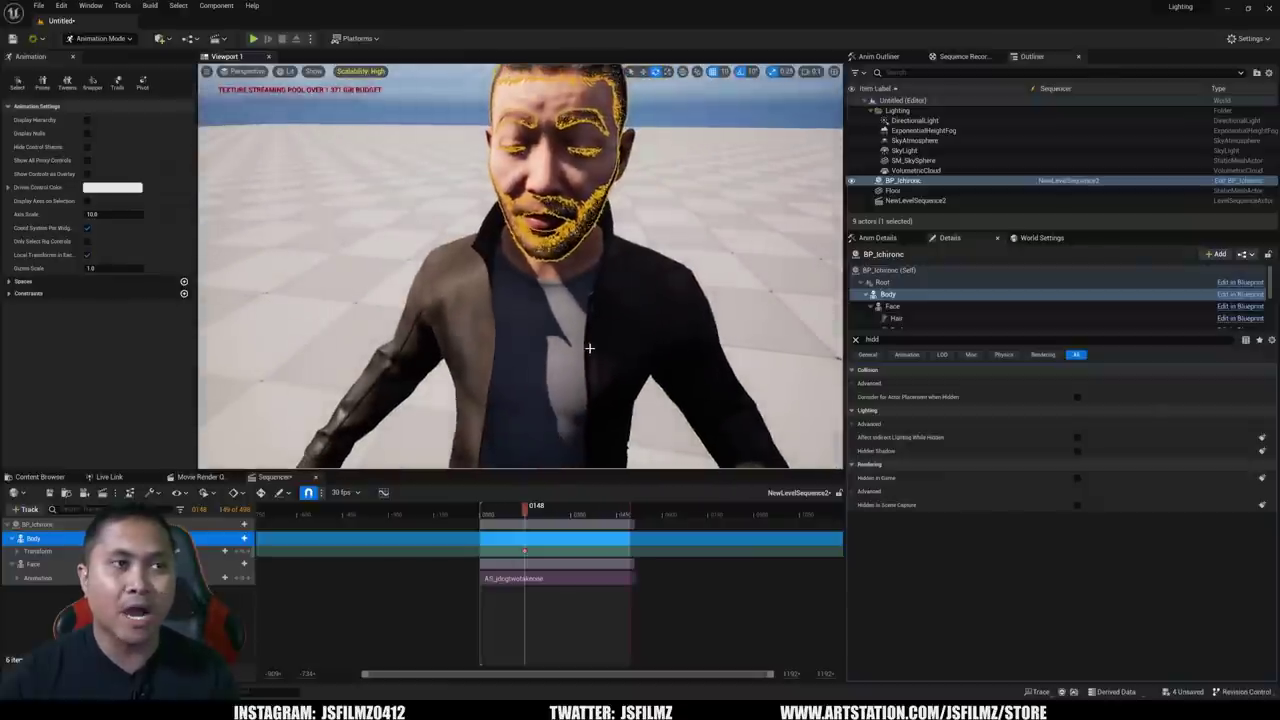